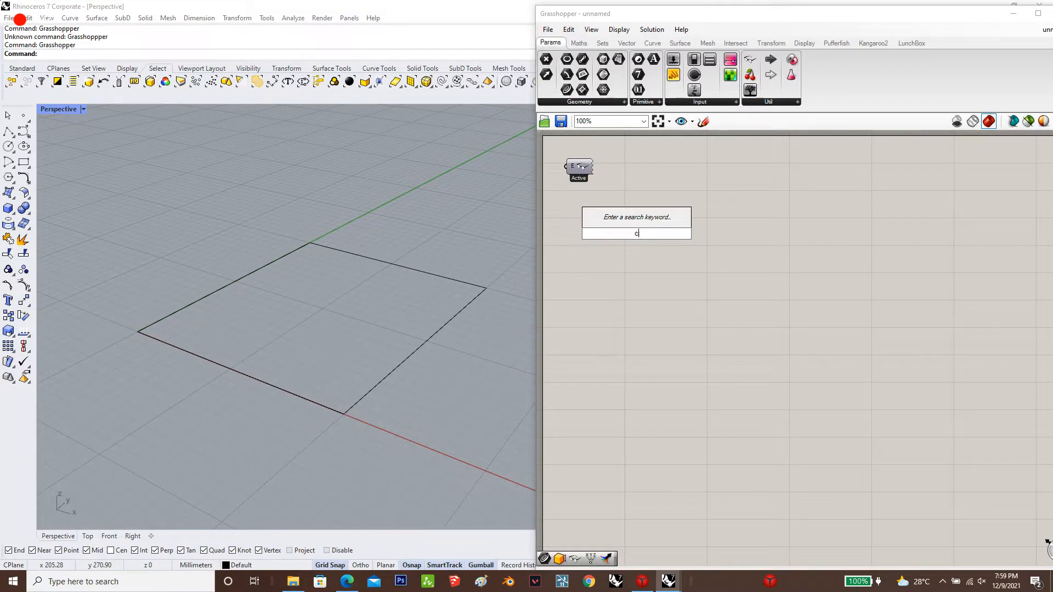
Add a Curve parameter to the Grasshopper canvas
{"action": "type", "text": "ube"}
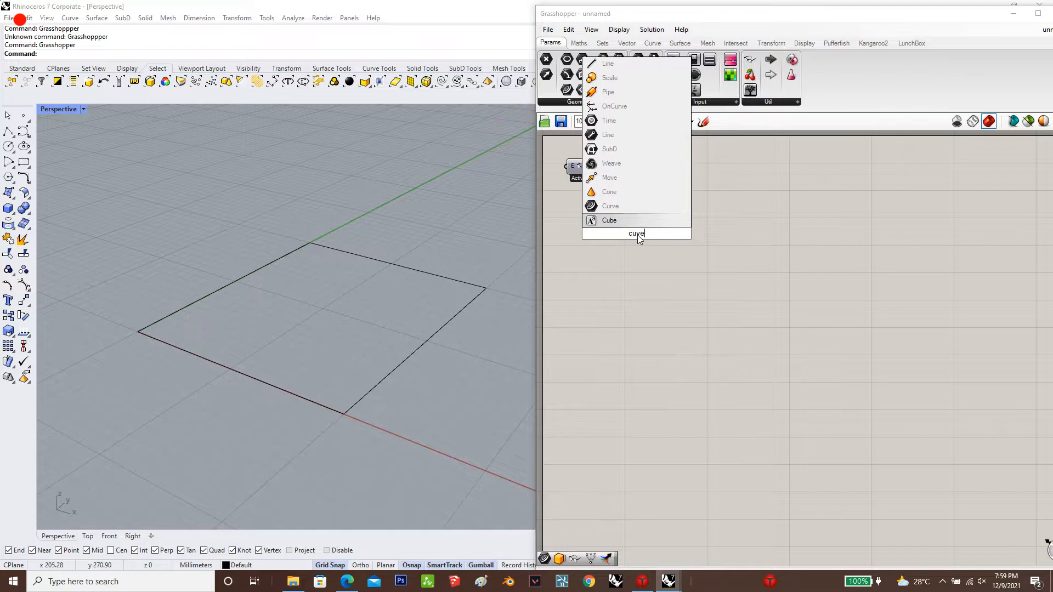
{"action": "left_click", "coordinate": [637, 230]}
{"action": "double_click", "coordinate": [638, 237]}
{"action": "type", "text": "c"}
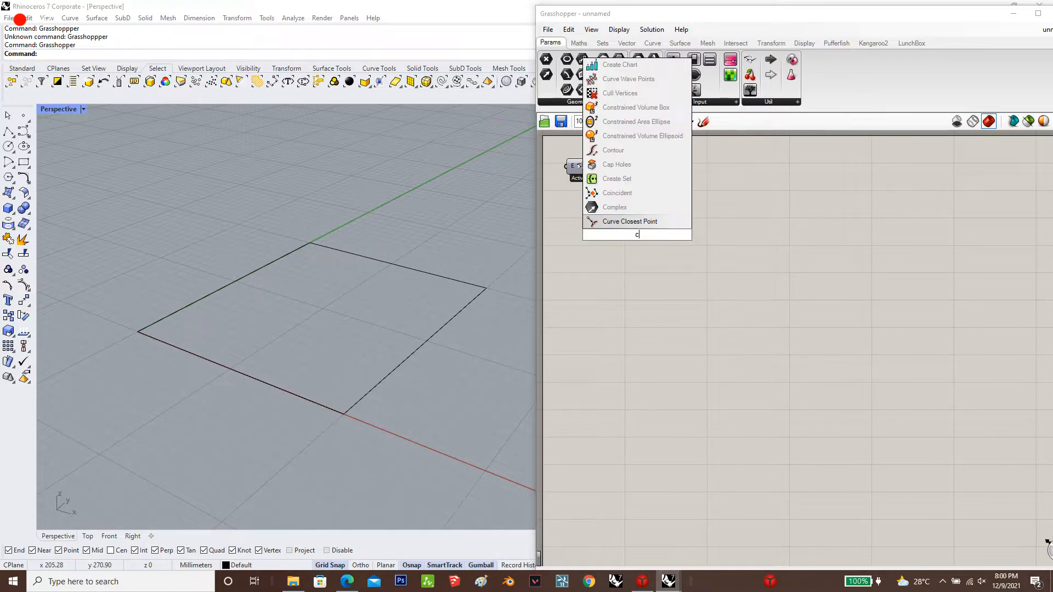
{"action": "type", "text": "urve"}
{"action": "left_click", "coordinate": [644, 225]}
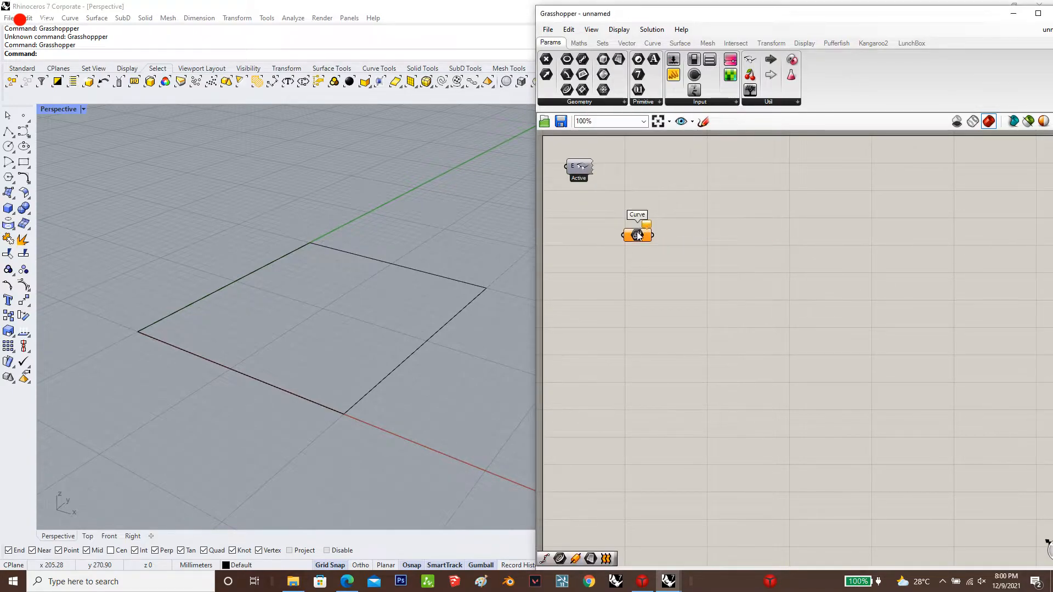
Reference the square outline from the Perspective viewport as the Curve parameter's single curve
{"action": "right_click", "coordinate": [638, 235]}
{"action": "left_click", "coordinate": [696, 396]}
{"action": "left_click", "coordinate": [385, 374]}
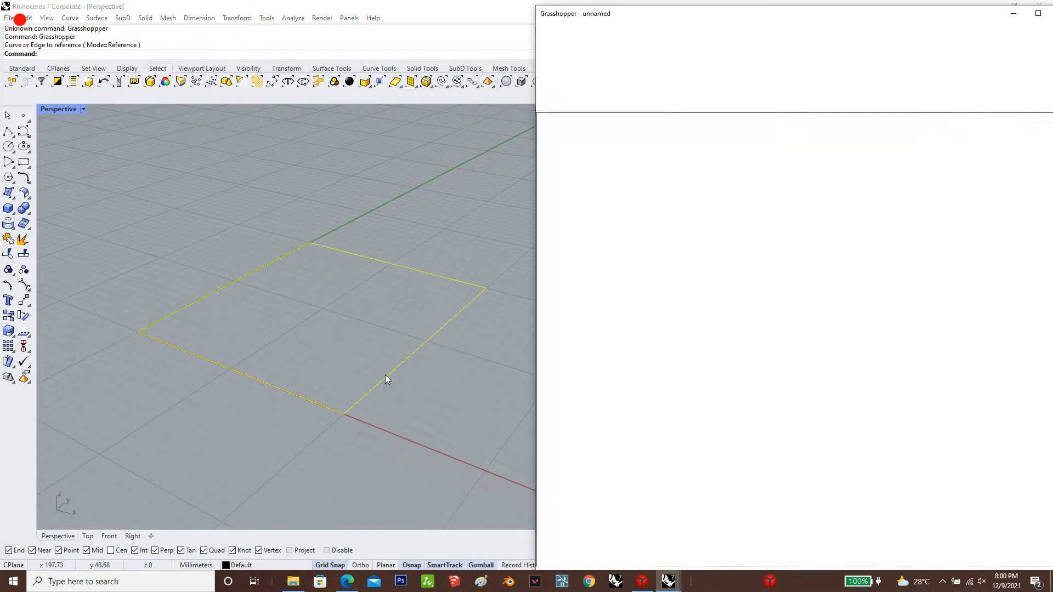
{"action": "key", "text": "Return"}
Add a Deconstruct Brep component and feed the referenced square Curve into its brep input
{"action": "left_click", "coordinate": [717, 278]}
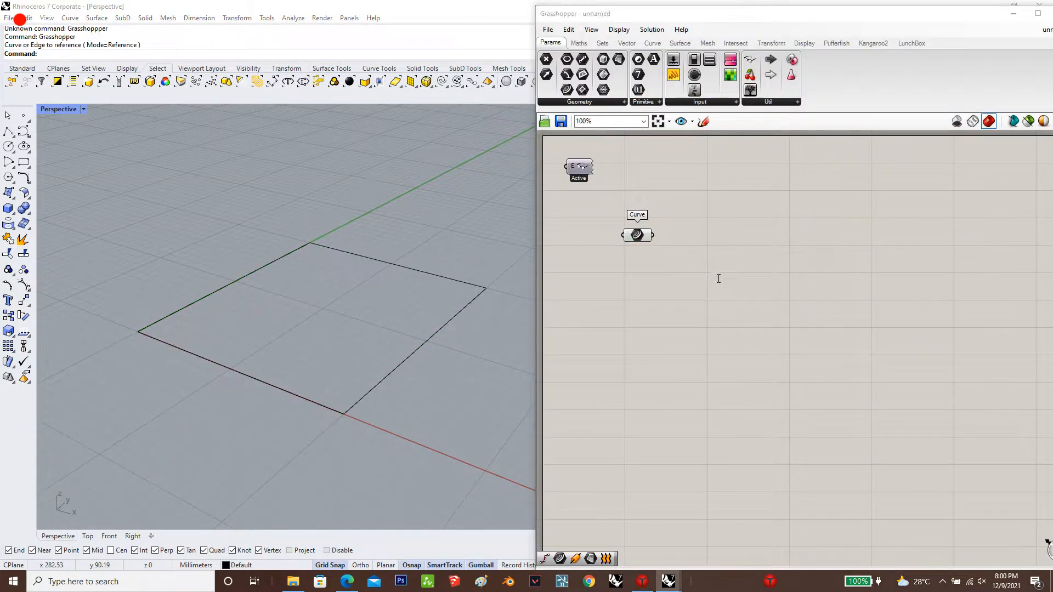
{"action": "double_click", "coordinate": [717, 278]}
{"action": "type", "text": "deconstruct brep"}
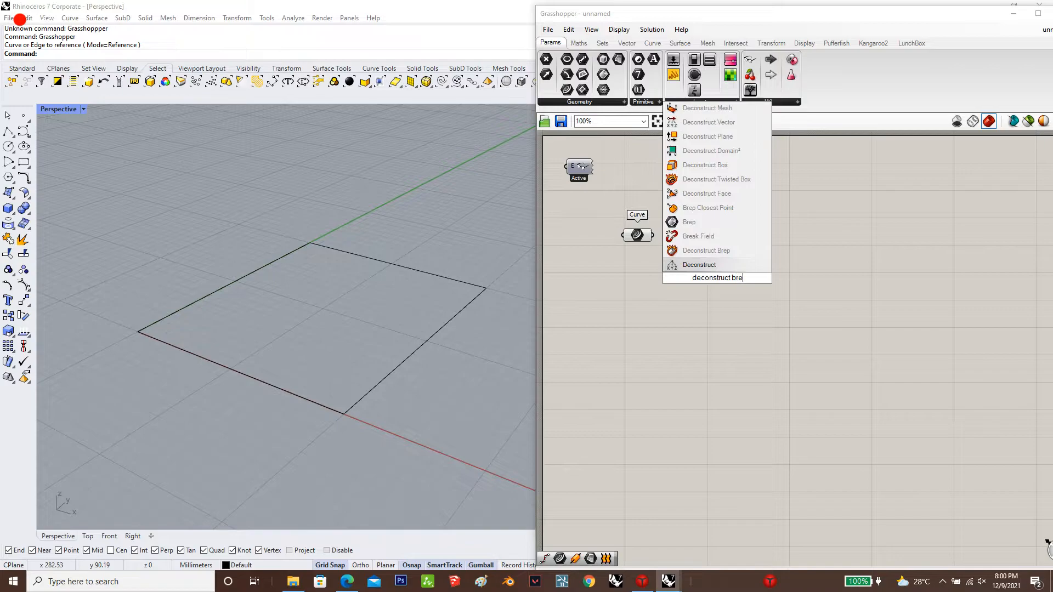
{"action": "left_click", "coordinate": [735, 244]}
{"action": "left_click_drag", "start_coordinate": [654, 234], "coordinate": [687, 239]}
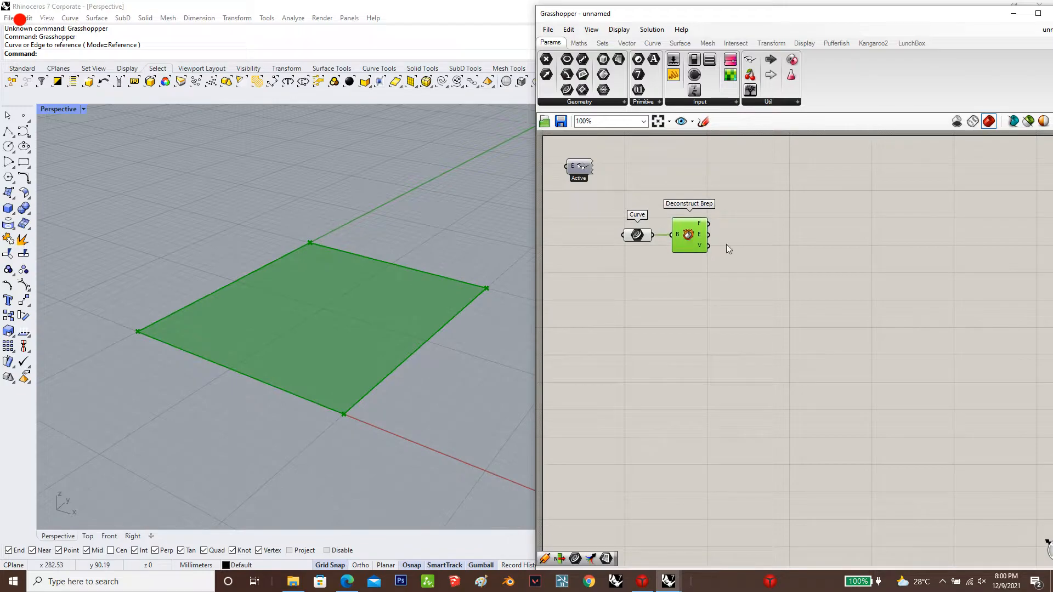
Add a second Curve parameter and connect Deconstruct Brep's edges output to it
{"action": "double_click", "coordinate": [801, 250]}
{"action": "type", "text": "curve"}
{"action": "key", "text": "Return"}
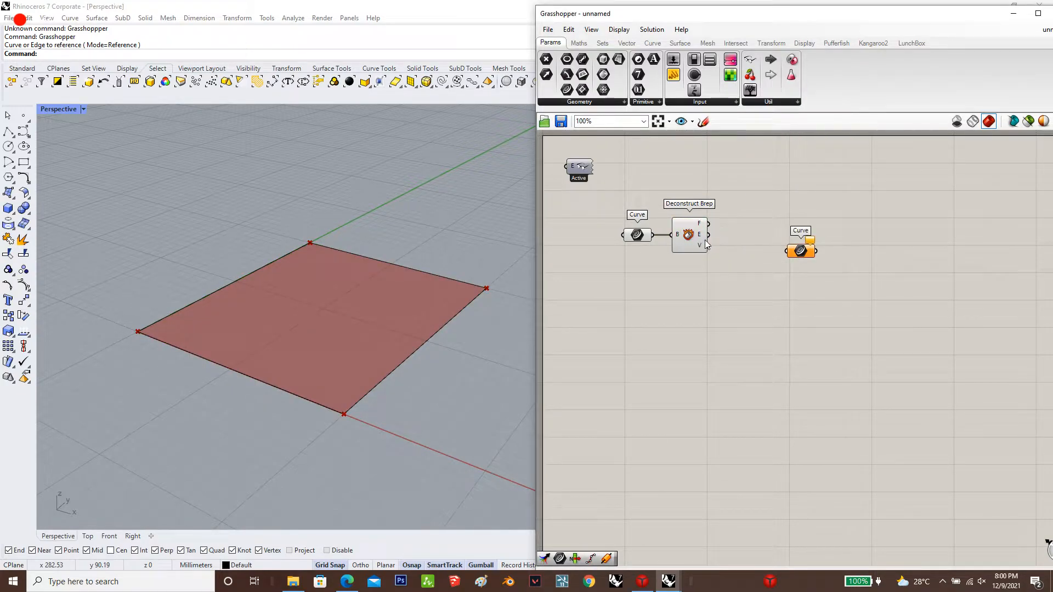
{"action": "left_click_drag", "start_coordinate": [708, 235], "coordinate": [752, 238]}
Add a List Item component and connect the edge curves to its list input
{"action": "left_click", "coordinate": [821, 235]}
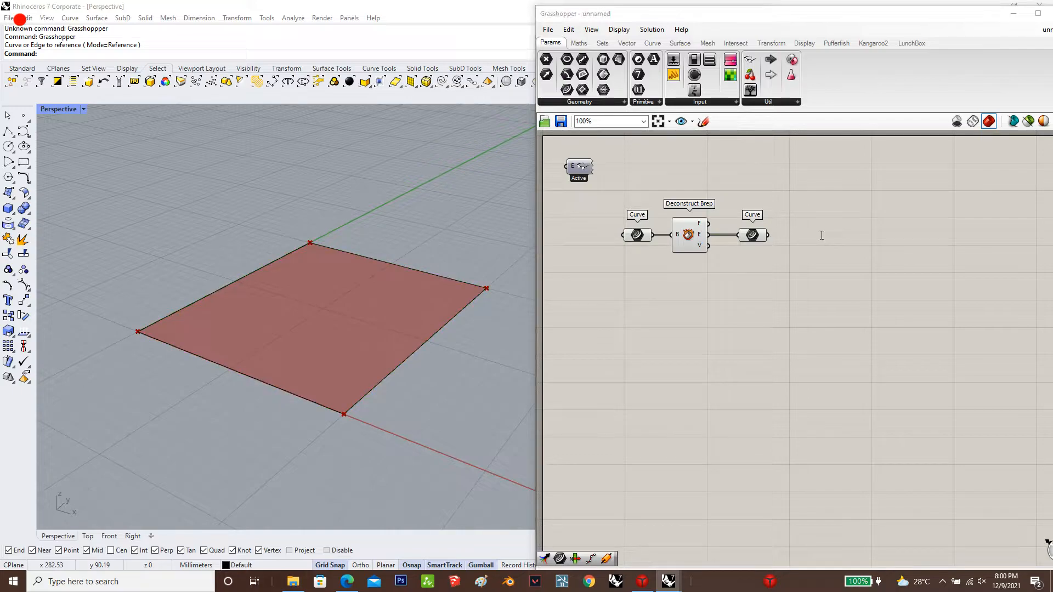
{"action": "double_click", "coordinate": [821, 235]}
{"action": "type", "text": "list item"}
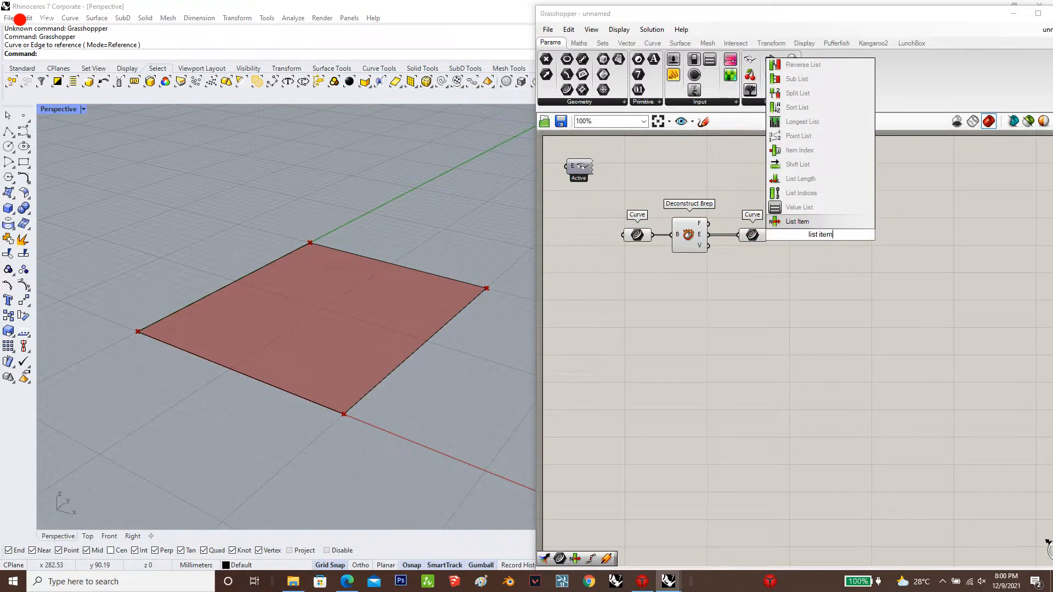
{"action": "left_click", "coordinate": [797, 221]}
{"action": "left_click_drag", "start_coordinate": [768, 235], "coordinate": [844, 241]}
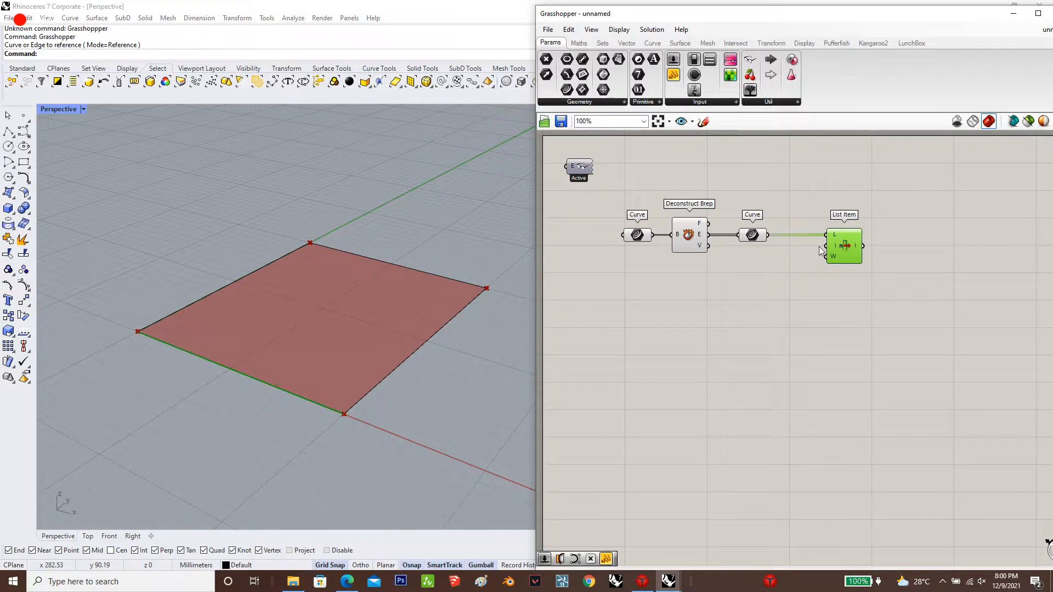
Create a number slider with value 4 and connect it to List Item's index input
{"action": "double_click", "coordinate": [780, 262]}
{"action": "type", "text": "4"}
{"action": "key", "text": "Return"}
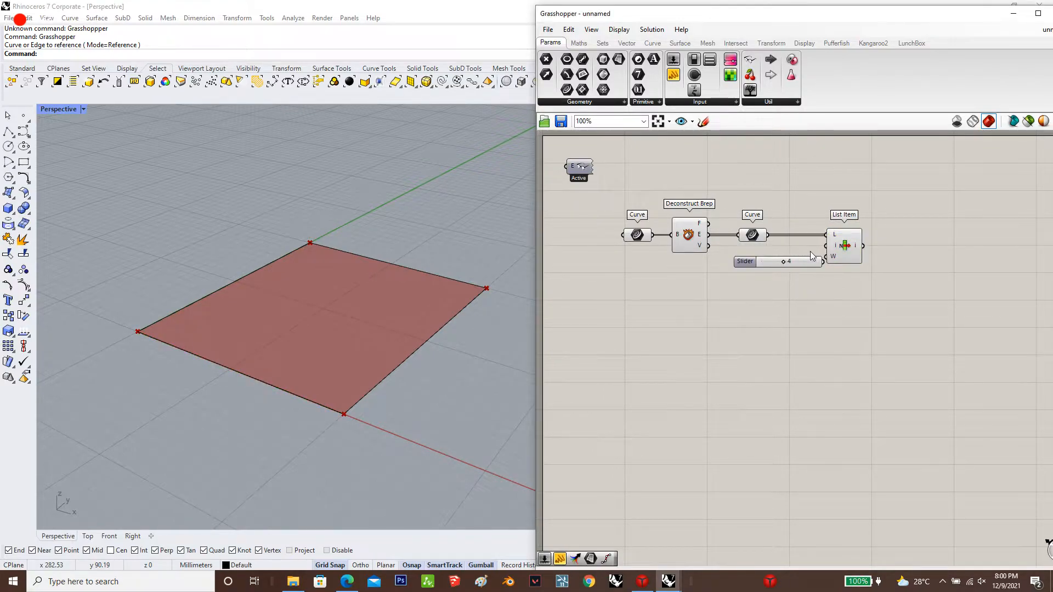
{"action": "left_click_drag", "start_coordinate": [827, 246], "coordinate": [754, 266]}
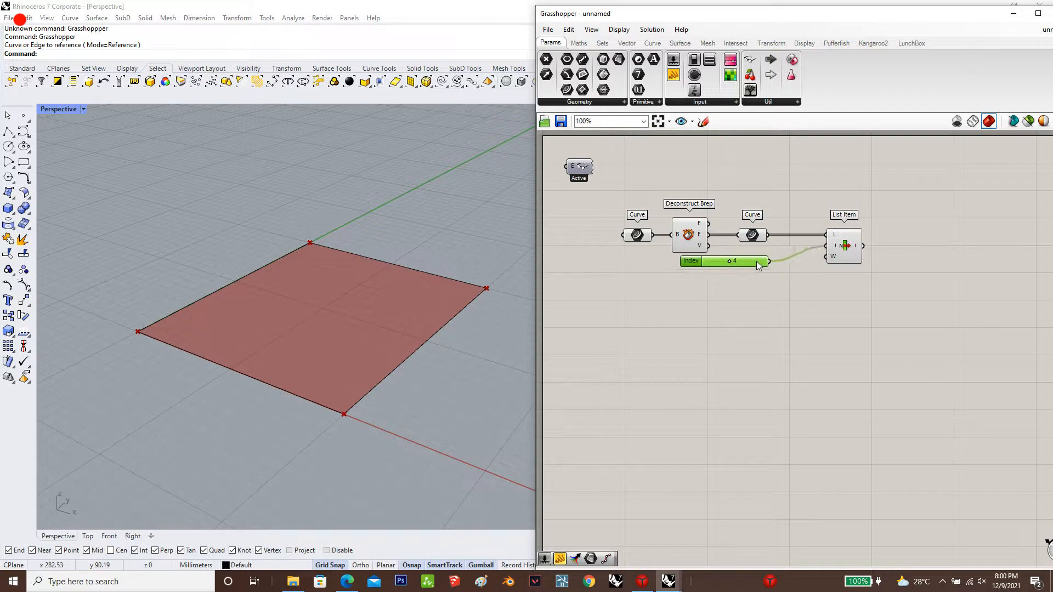
Add an Arc component and place it beside List Item
{"action": "double_click", "coordinate": [938, 300]}
{"action": "type", "text": "arc"}
{"action": "key", "text": "Return"}
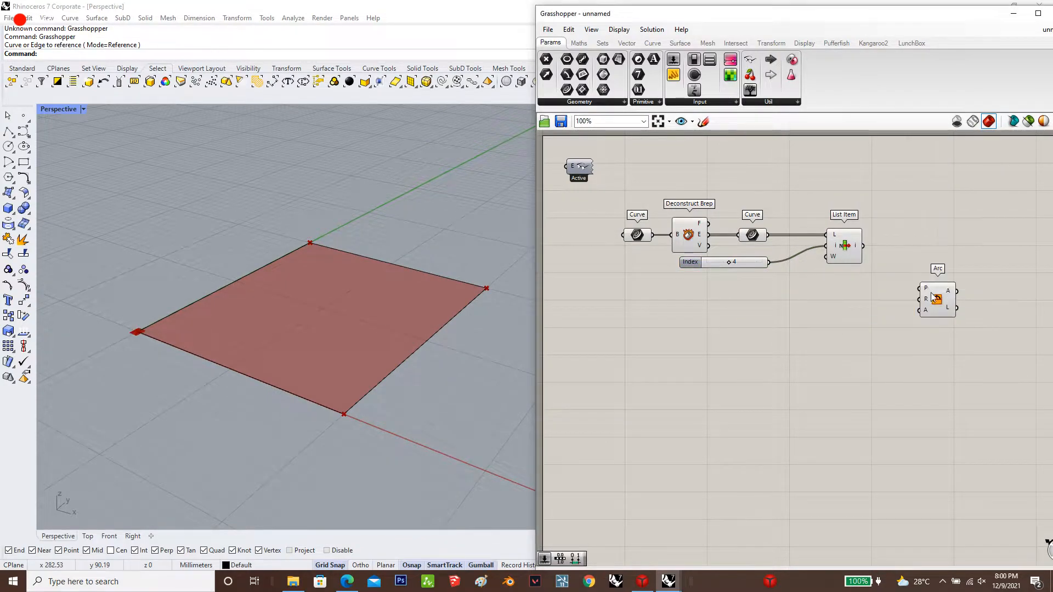
{"action": "left_click_drag", "start_coordinate": [933, 297], "coordinate": [964, 245]}
{"action": "double_click", "coordinate": [866, 299]}
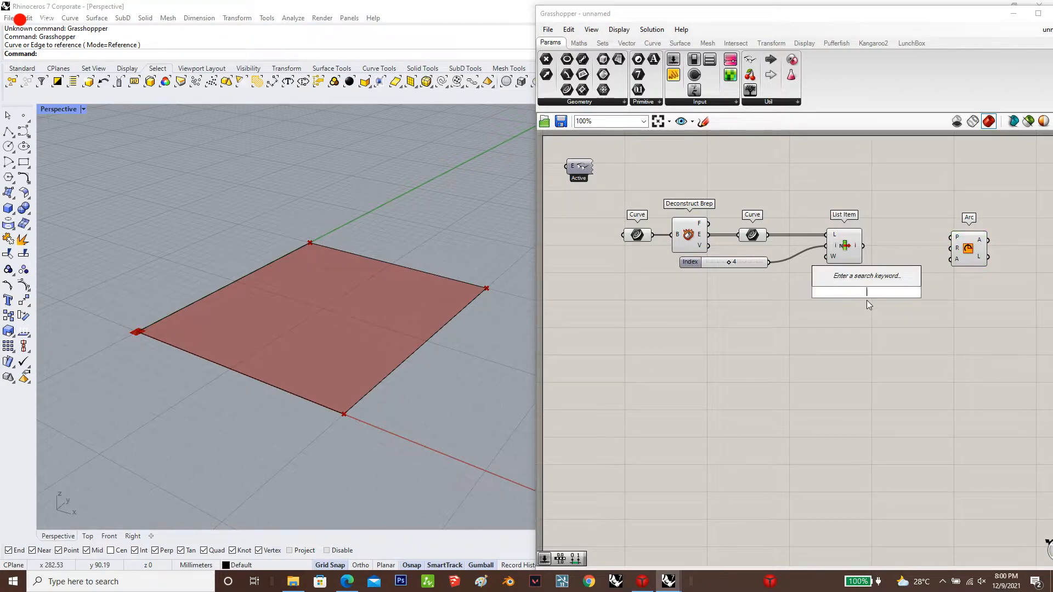
{"action": "type", "text": "po"}
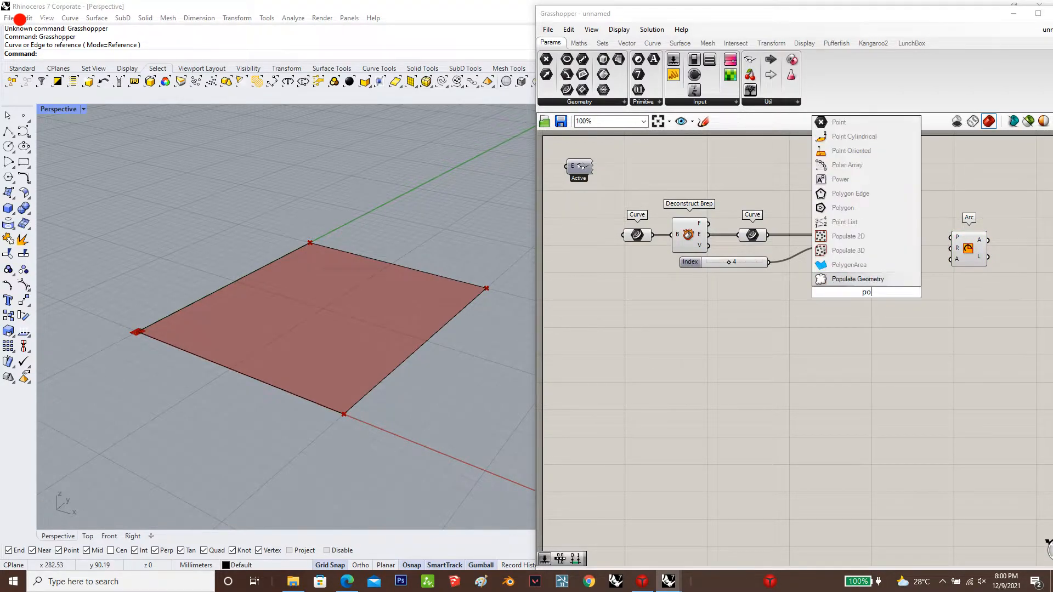
{"action": "type", "text": "it oncurve"}
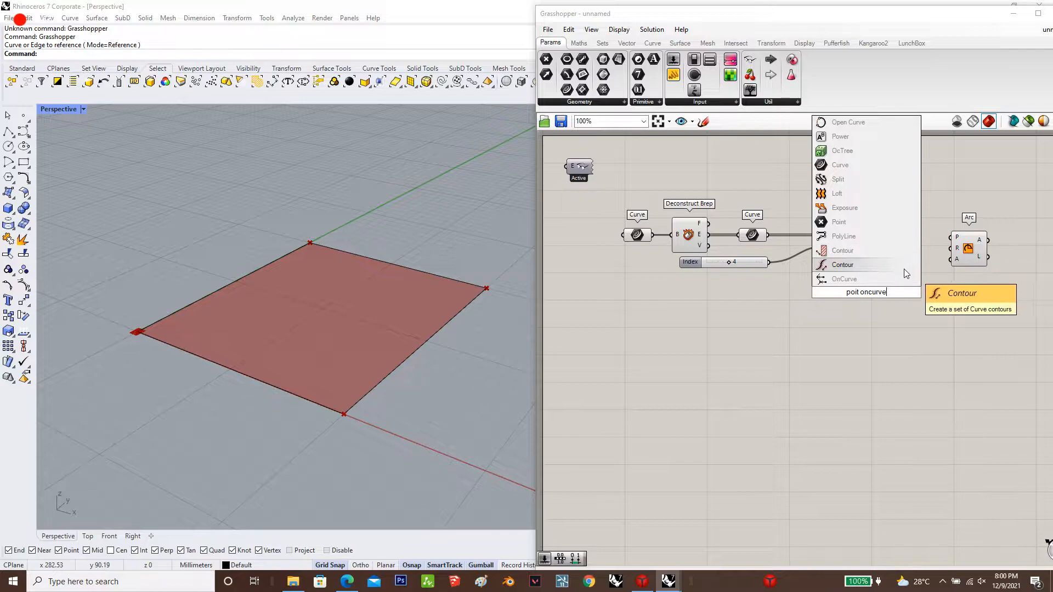
{"action": "left_click", "coordinate": [900, 278]}
{"action": "left_click", "coordinate": [875, 294]}
{"action": "key", "text": "Delete"}
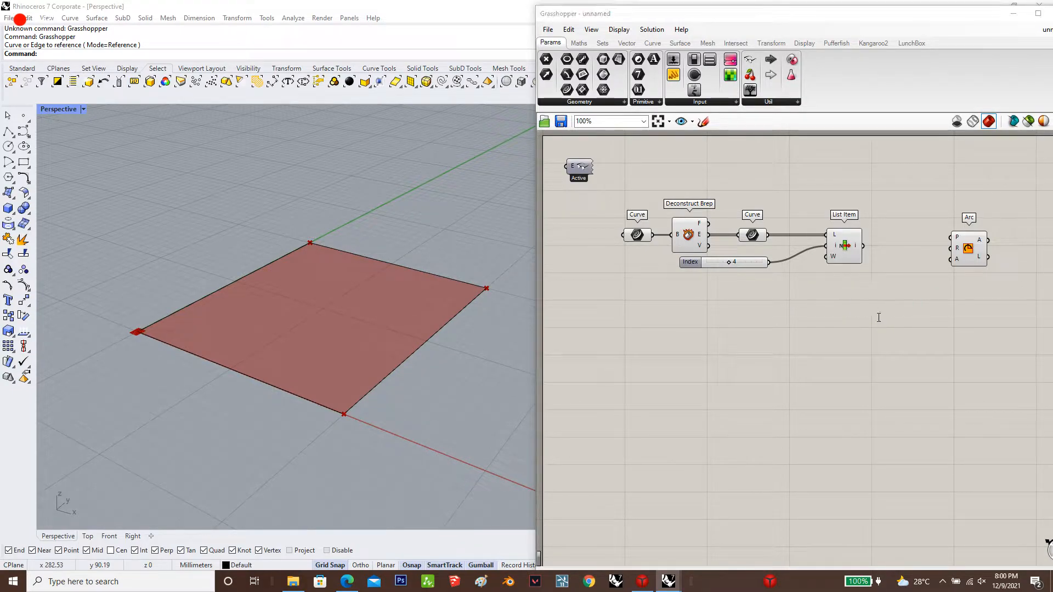
Add a Point On Curve component and connect List Item's output to it
{"action": "double_click", "coordinate": [876, 305]}
{"action": "type", "text": "point on curve"}
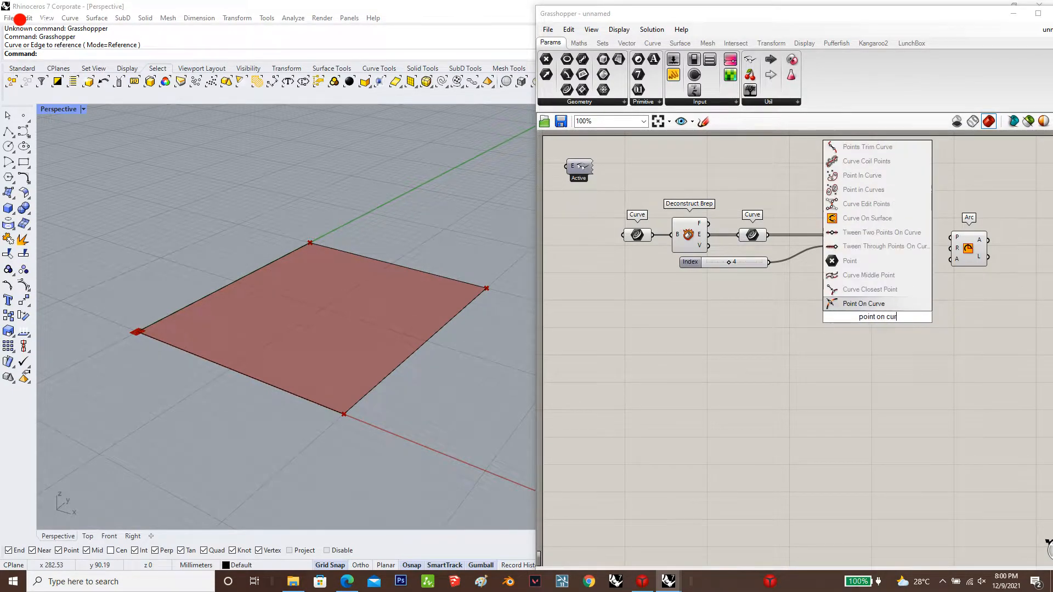
{"action": "left_click", "coordinate": [903, 303]}
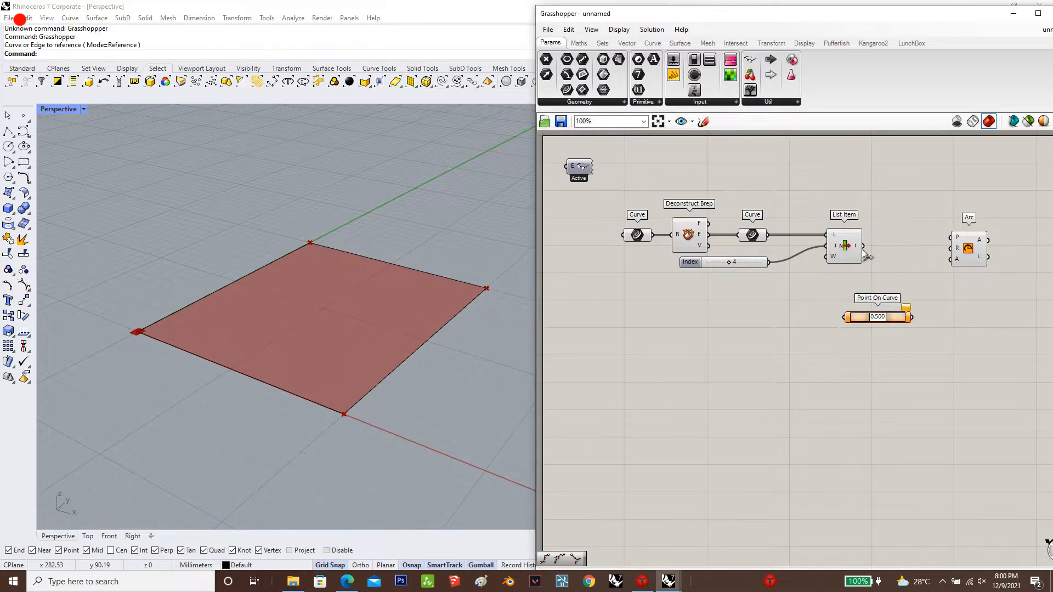
{"action": "left_click_drag", "start_coordinate": [864, 246], "coordinate": [844, 313]}
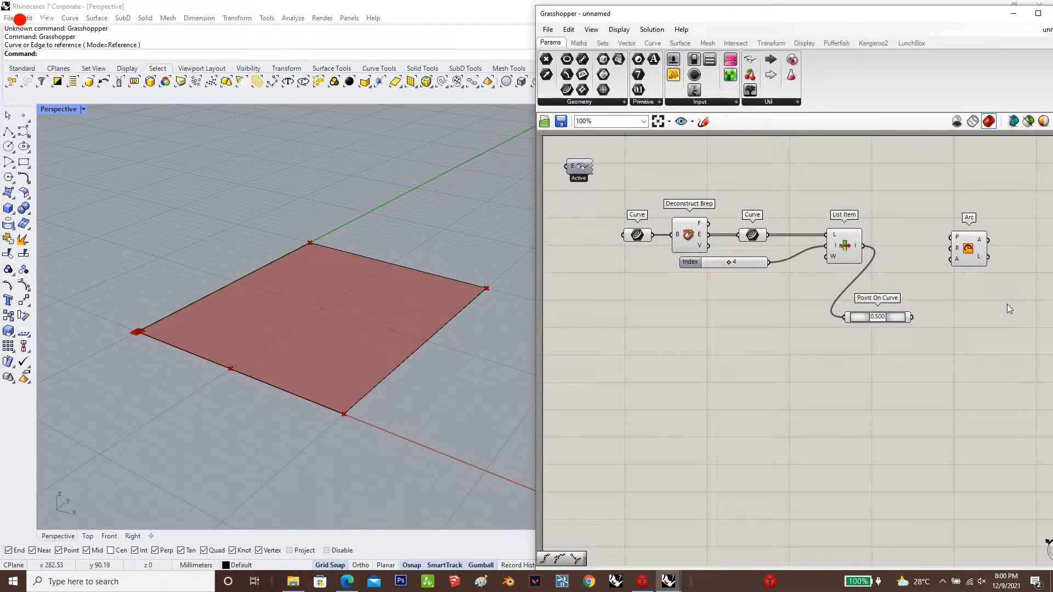
Create a number slider with value 100 and place it just above List Item
{"action": "double_click", "coordinate": [812, 176]}
{"action": "type", "text": "100"}
{"action": "key", "text": "Return"}
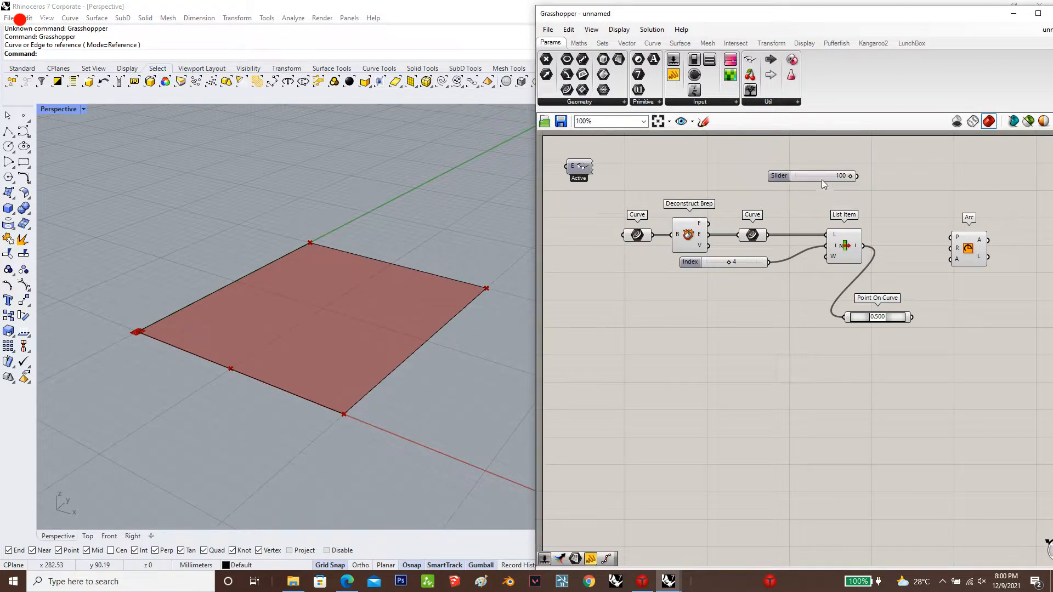
{"action": "left_click_drag", "start_coordinate": [822, 180], "coordinate": [826, 207]}
Connect Point On Curve to the Arc's plane input and the 100 slider to its radius input
{"action": "left_click_drag", "start_coordinate": [852, 321], "coordinate": [890, 301]}
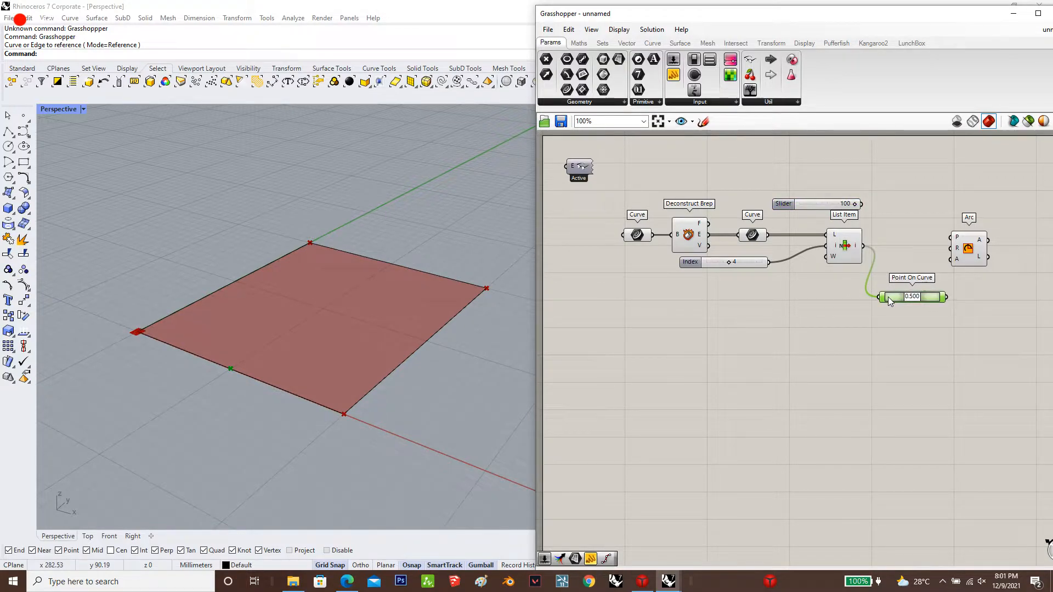
{"action": "left_click_drag", "start_coordinate": [956, 247], "coordinate": [948, 297]}
{"action": "left_click_drag", "start_coordinate": [974, 255], "coordinate": [861, 204]}
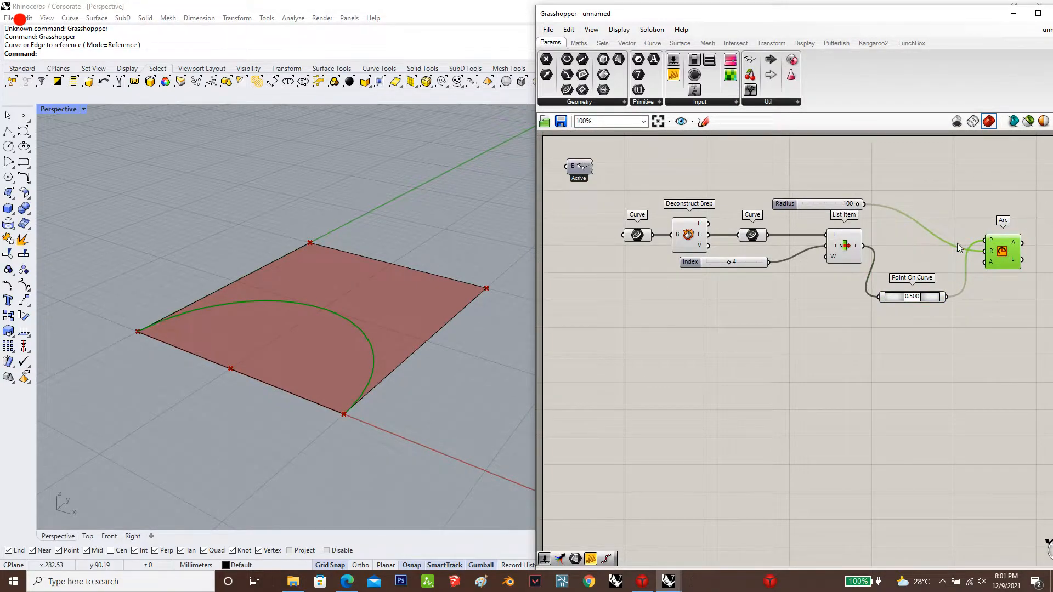
Switch the Rhino viewport to the Top view and frame the square with the arc
{"action": "double_click", "coordinate": [55, 109]}
{"action": "double_click", "coordinate": [51, 112]}
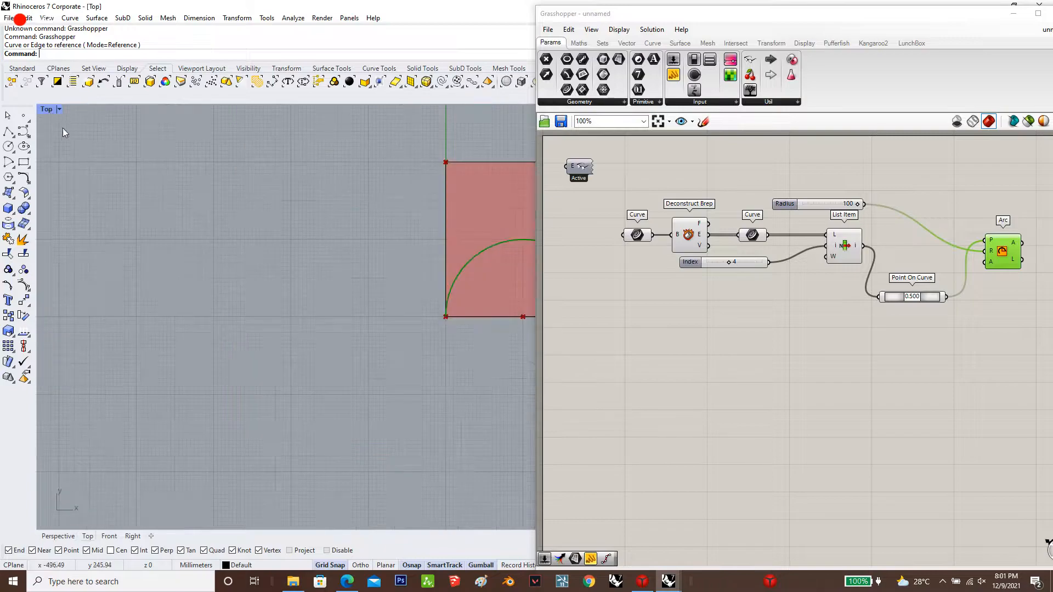
{"action": "scroll", "coordinate": [102, 147], "scroll_direction": "down", "scroll_amount": 6}
{"action": "scroll", "coordinate": [318, 186], "scroll_direction": "up", "scroll_amount": 14}
{"action": "scroll", "coordinate": [285, 241], "scroll_direction": "down", "scroll_amount": 6}
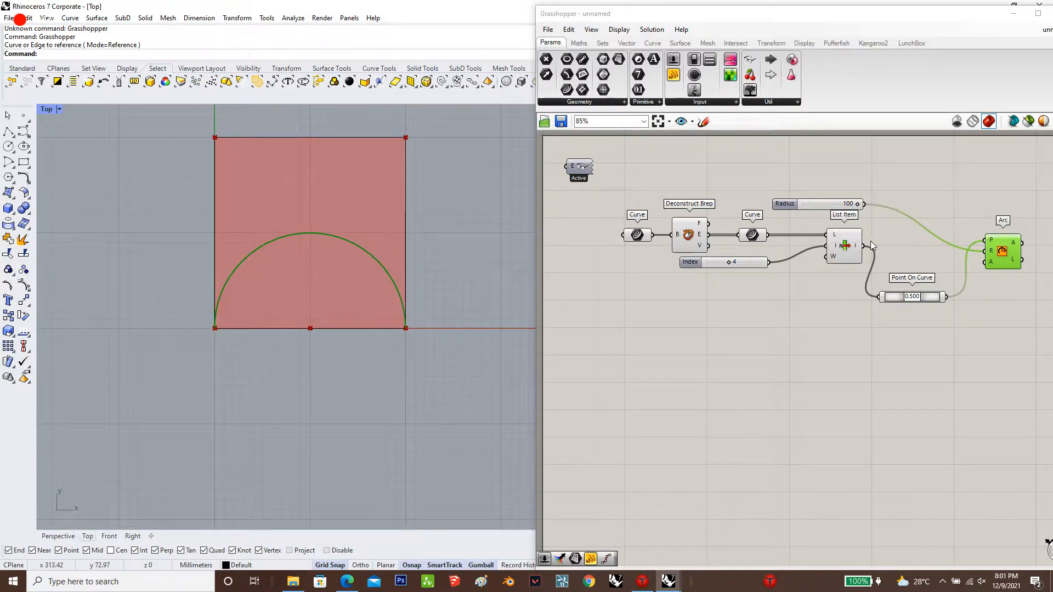
Add a number slider with value 48 below Point On Curve and connect it to the Arc's angle input
{"action": "scroll", "coordinate": [952, 242], "scroll_direction": "up", "scroll_amount": 2}
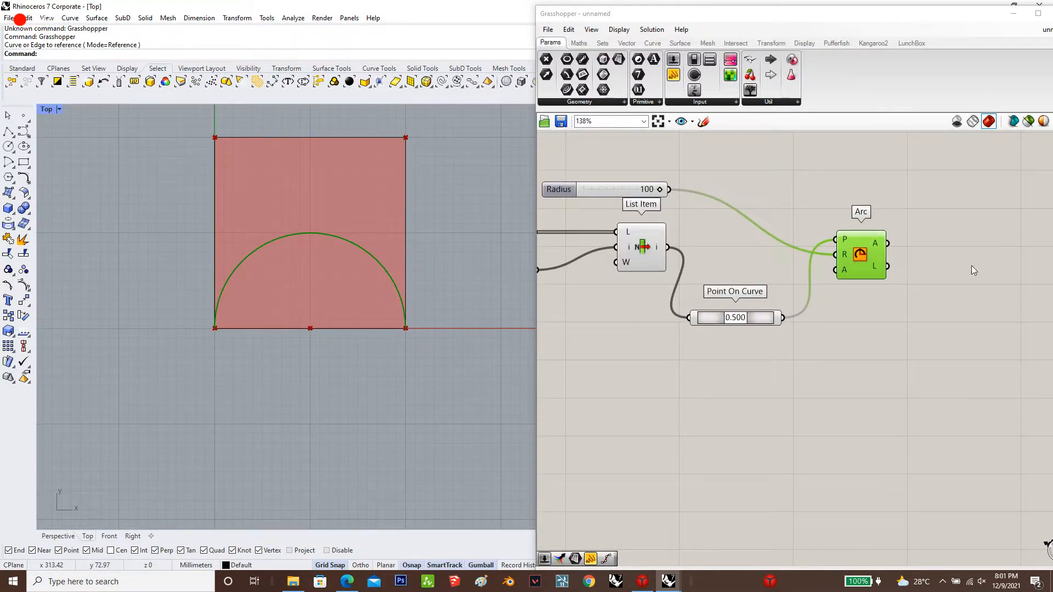
{"action": "left_click", "coordinate": [909, 387]}
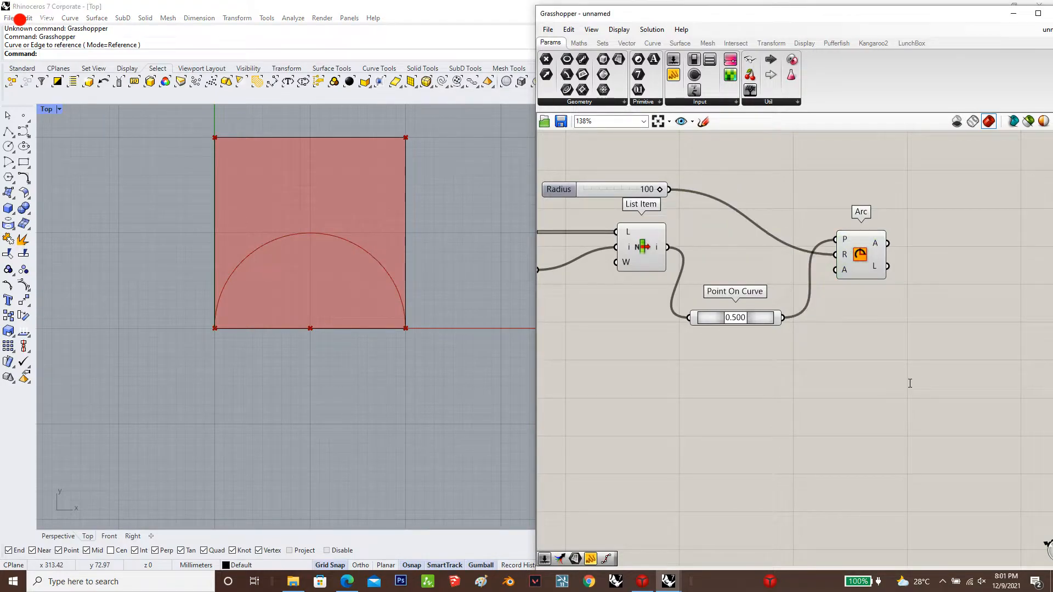
{"action": "double_click", "coordinate": [909, 383]}
{"action": "type", "text": "slider"}
{"action": "key", "text": "Return"}
{"action": "left_click_drag", "start_coordinate": [897, 394], "coordinate": [709, 346]}
{"action": "mouse_move", "coordinate": [836, 269]}
{"action": "left_mouse_down"}
{"action": "mouse_move", "coordinate": [767, 346]}
{"action": "mouse_move", "coordinate": [835, 289]}
{"action": "mouse_move", "coordinate": [836, 270]}
{"action": "left_mouse_up"}
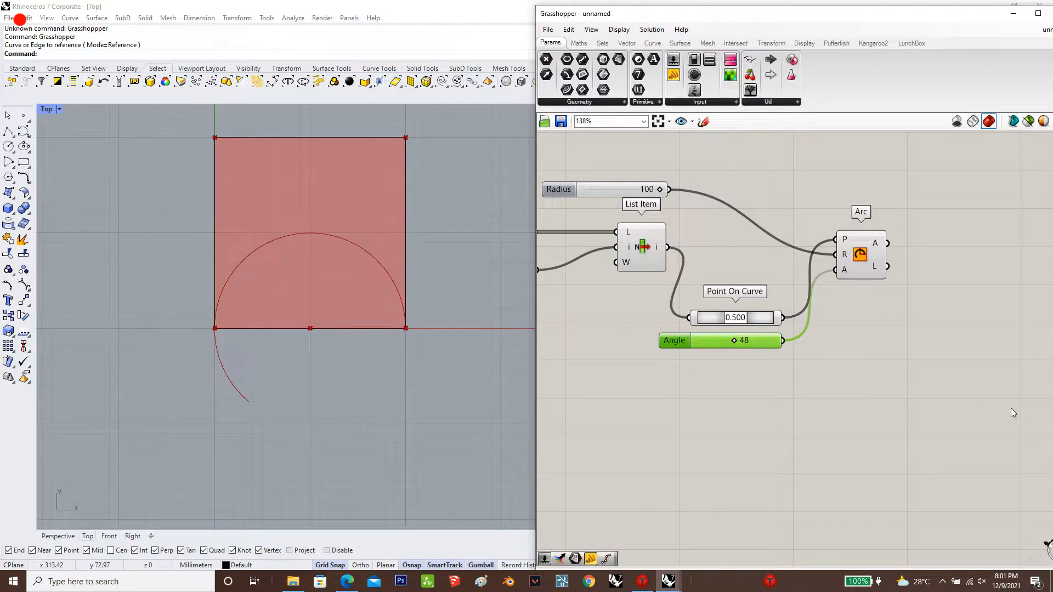
Add a Circle component and place it above and beyond the Arc component
{"action": "double_click", "coordinate": [947, 296]}
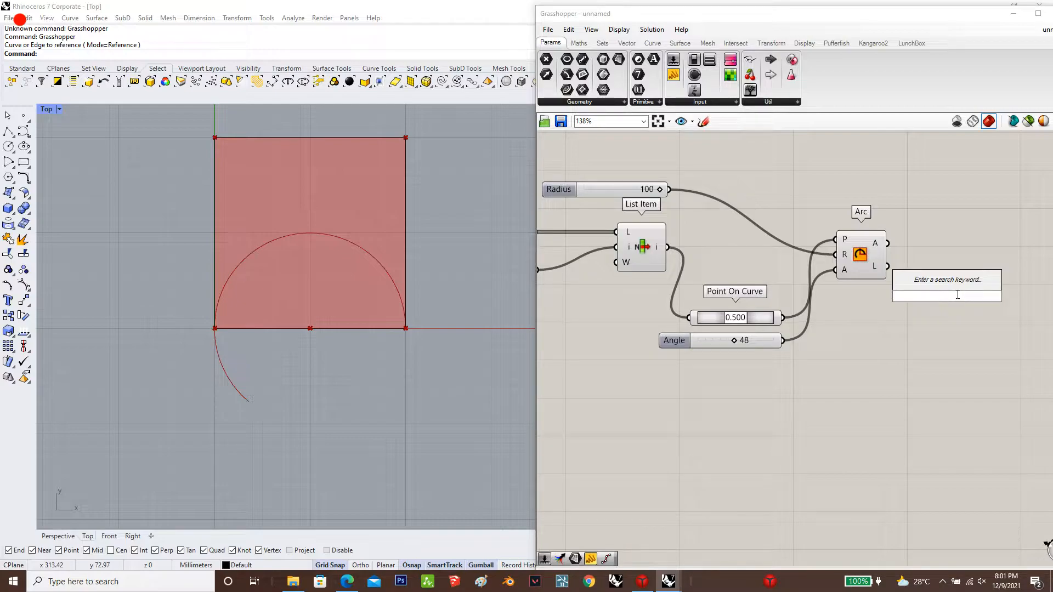
{"action": "type", "text": "circle"}
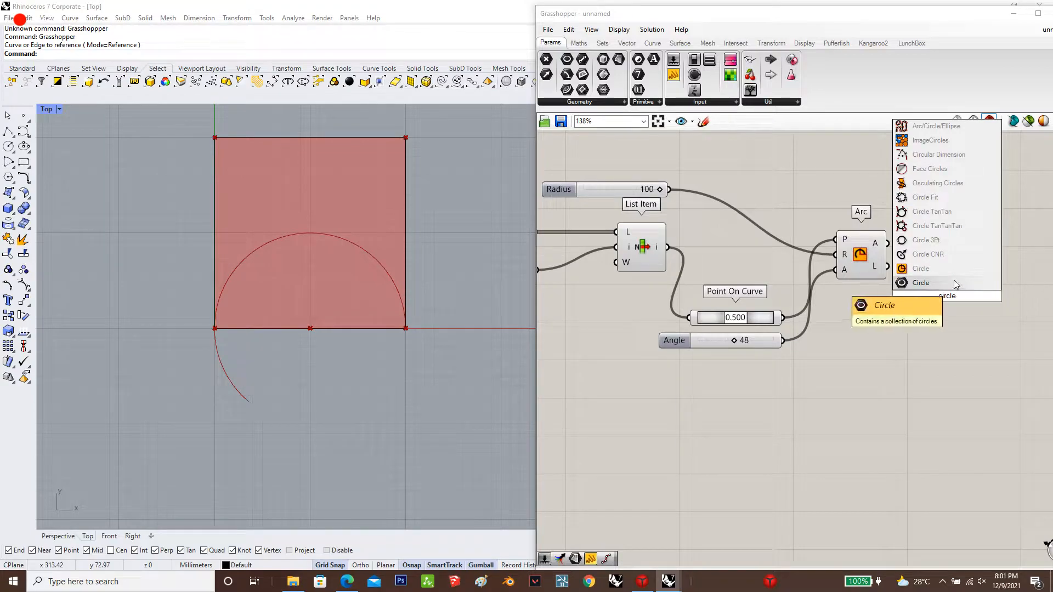
{"action": "key", "text": "Return"}
{"action": "scroll", "coordinate": [828, 314], "scroll_direction": "down", "scroll_amount": 2}
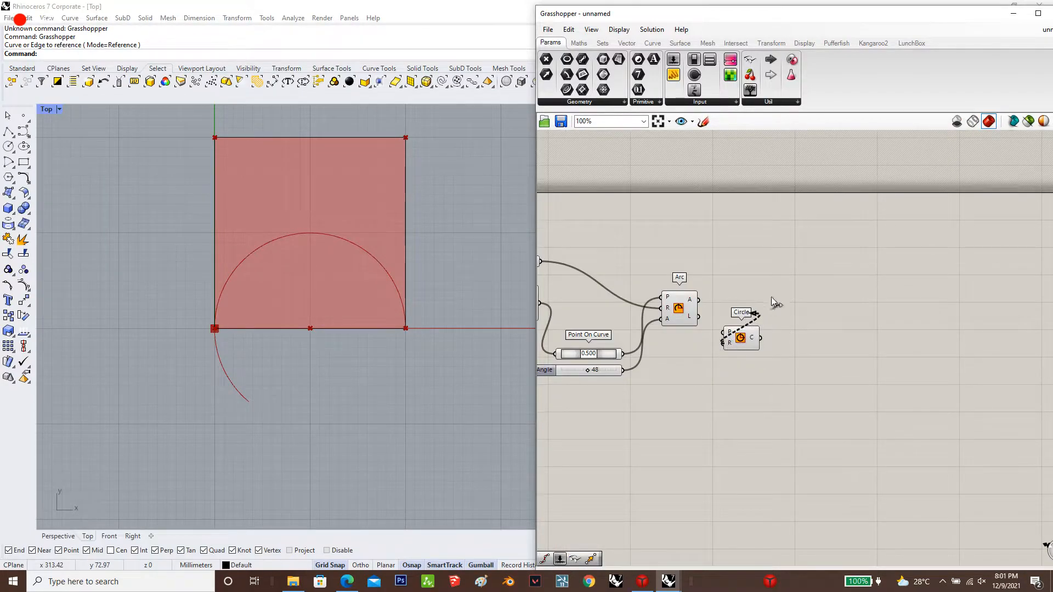
{"action": "left_click_drag", "start_coordinate": [747, 331], "coordinate": [802, 236]}
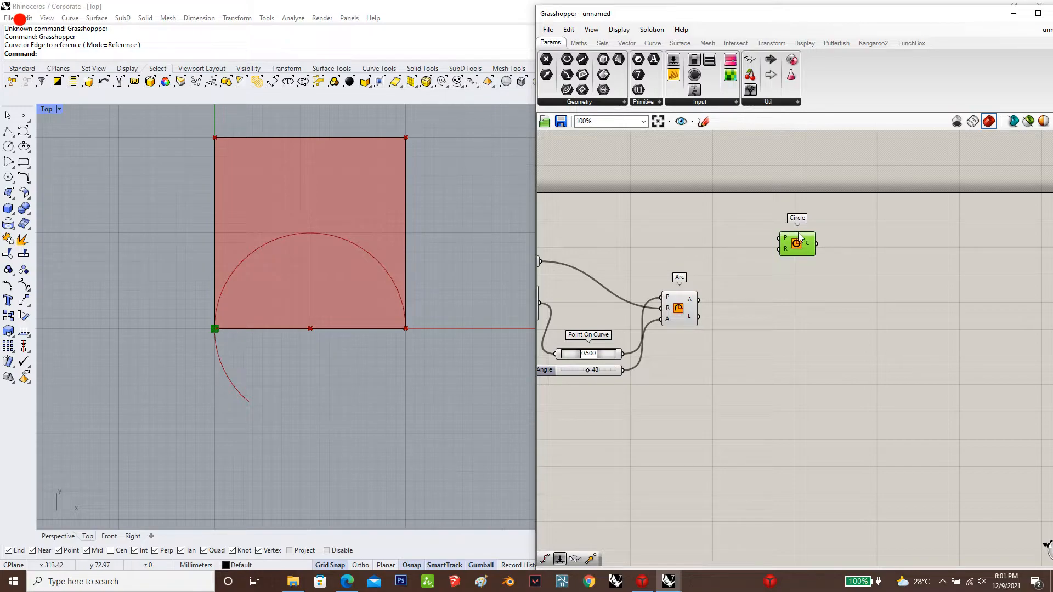
Create a number slider with value 100 and connect it to the Circle's radius input
{"action": "double_click", "coordinate": [660, 233]}
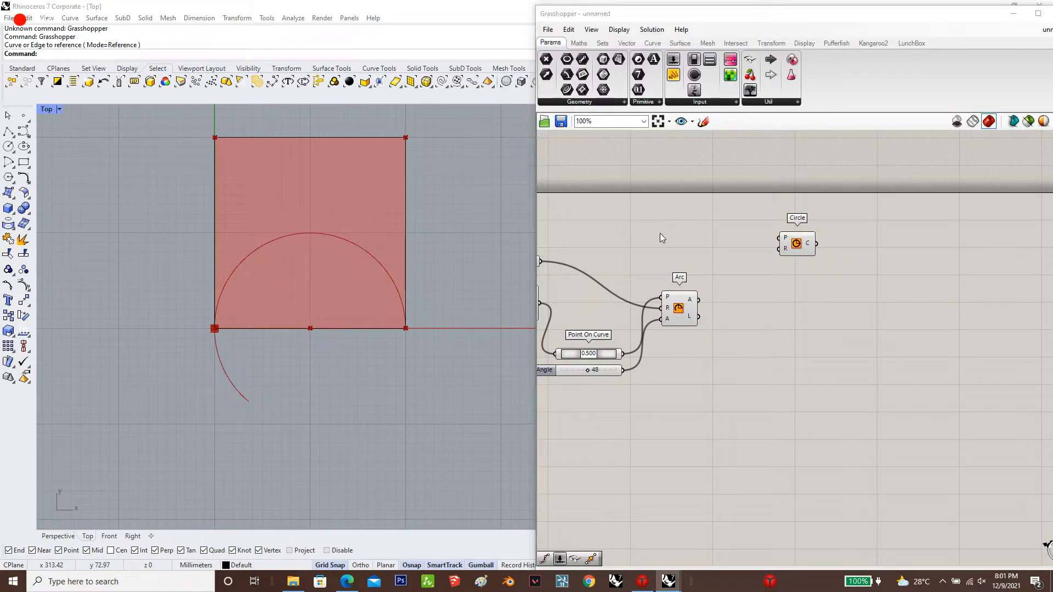
{"action": "type", "text": "100"}
{"action": "key", "text": "Return"}
{"action": "left_click_drag", "start_coordinate": [780, 250], "coordinate": [652, 255]}
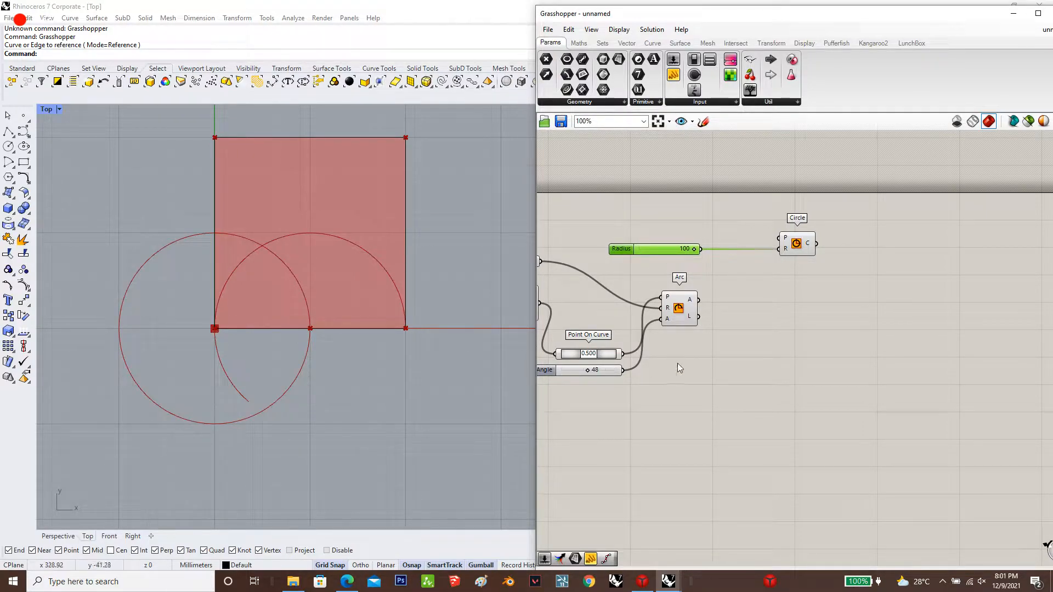
Connect the Point On Curve output to the Circle's plane input so the circle centres on the edge midpoint
{"action": "left_click_drag", "start_coordinate": [623, 354], "coordinate": [787, 236]}
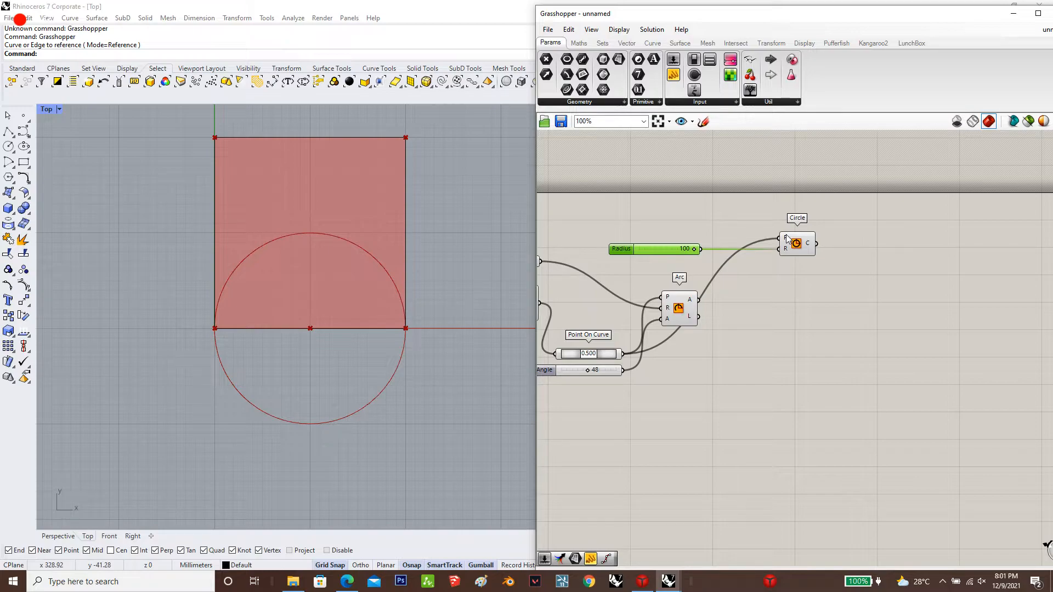
{"action": "mouse_move", "coordinate": [788, 239]}
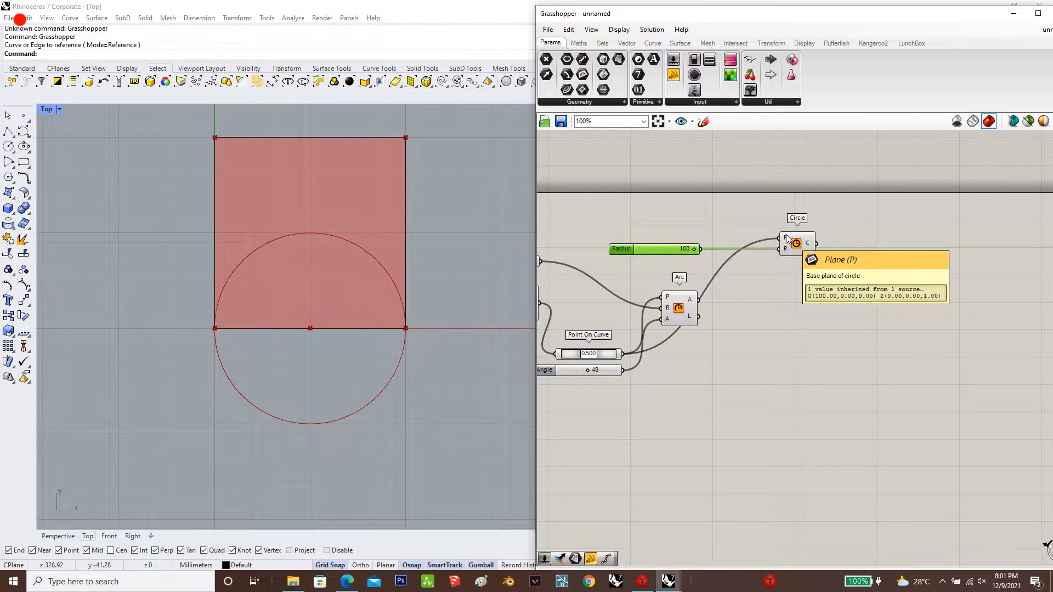
Add a Scale NU component below the Circle and connect the Arc's curve output to its geometry input
{"action": "double_click", "coordinate": [795, 377]}
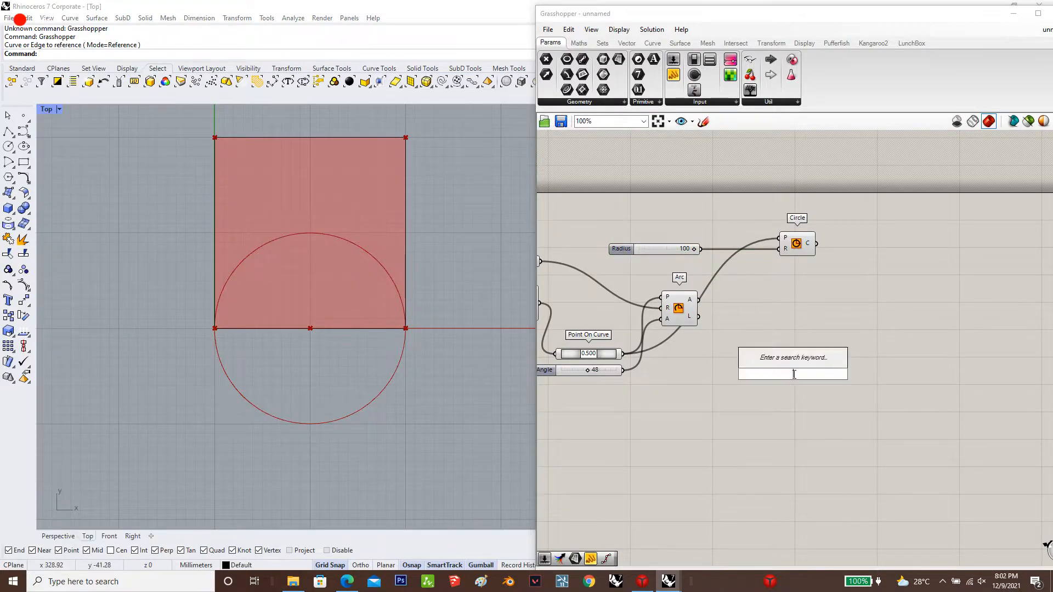
{"action": "type", "text": "sca"}
{"action": "key", "text": "Up"}
{"action": "key", "text": "Up"}
{"action": "key", "text": "Up"}
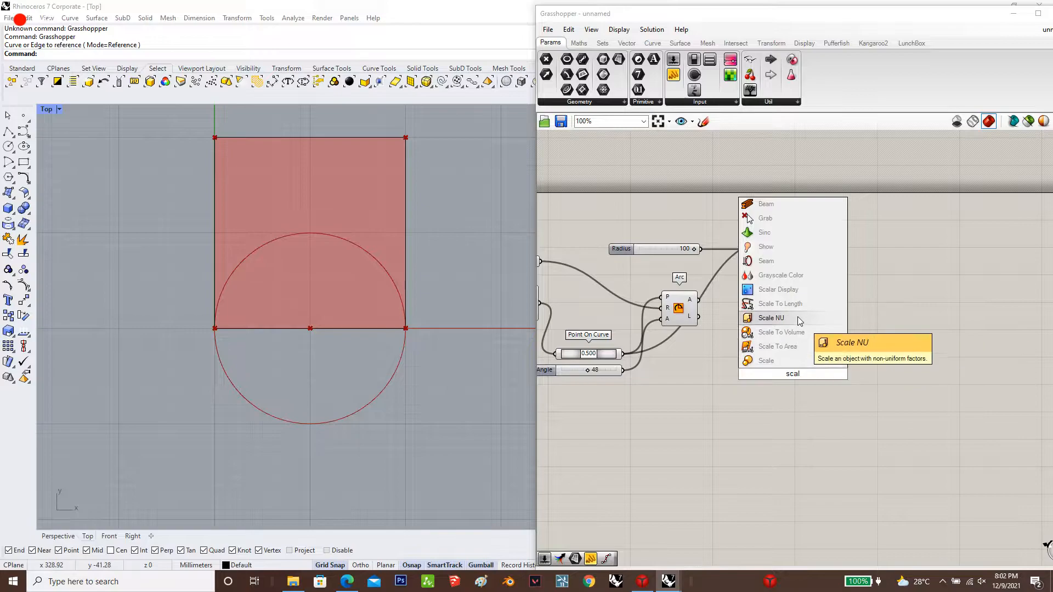
{"action": "key", "text": "Return"}
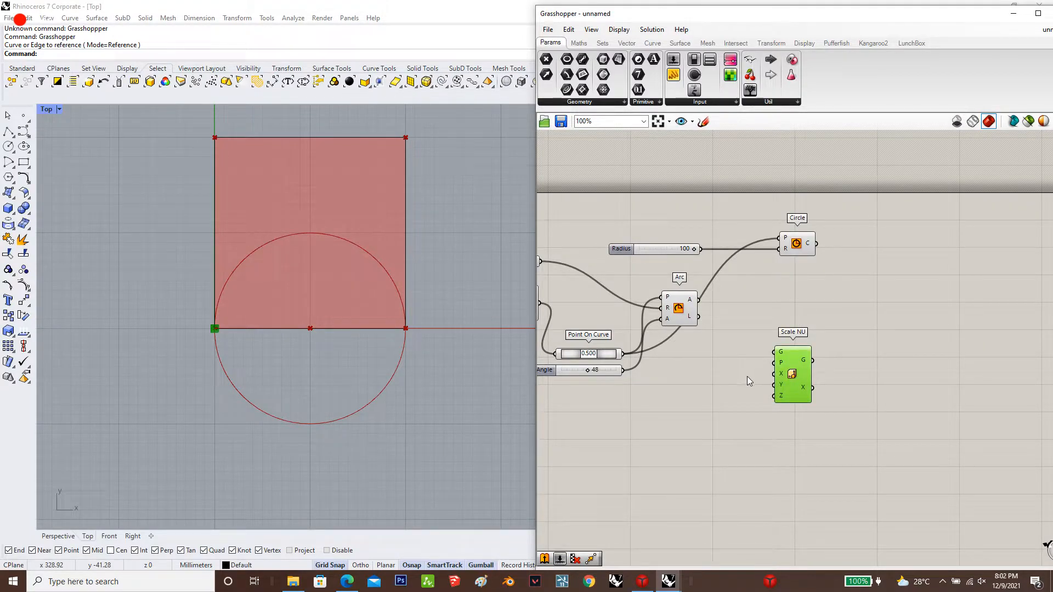
{"action": "left_click_drag", "start_coordinate": [698, 299], "coordinate": [797, 369]}
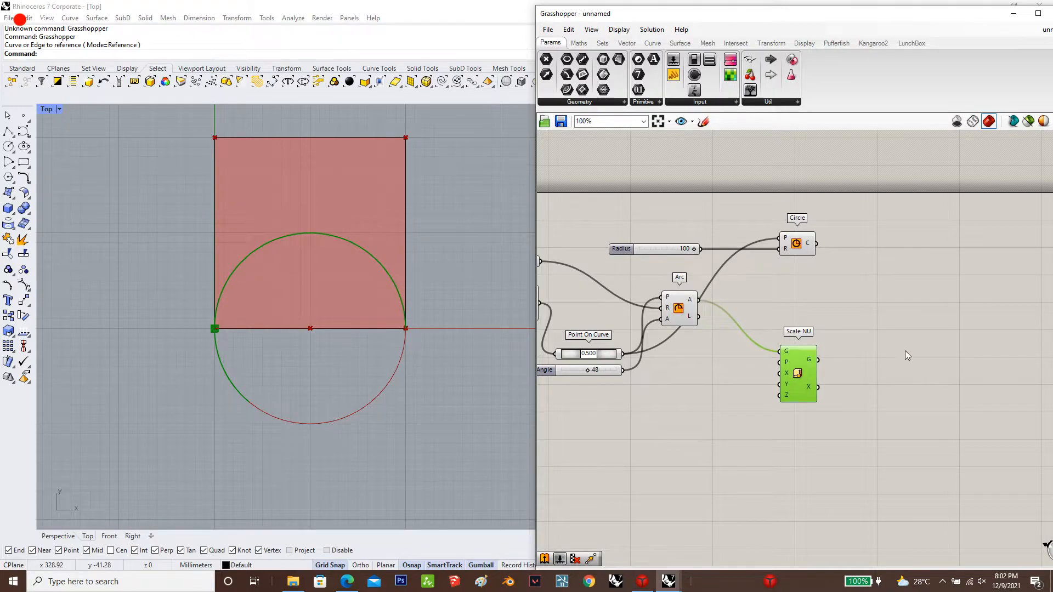
Connect the Point On Curve output to Scale NU's plane input and shift the Scale NU component slightly up
{"action": "scroll", "coordinate": [903, 351], "scroll_direction": "down", "scroll_amount": 3}
{"action": "scroll", "coordinate": [719, 350], "scroll_direction": "up", "scroll_amount": 3}
{"action": "left_click", "coordinate": [789, 349]}
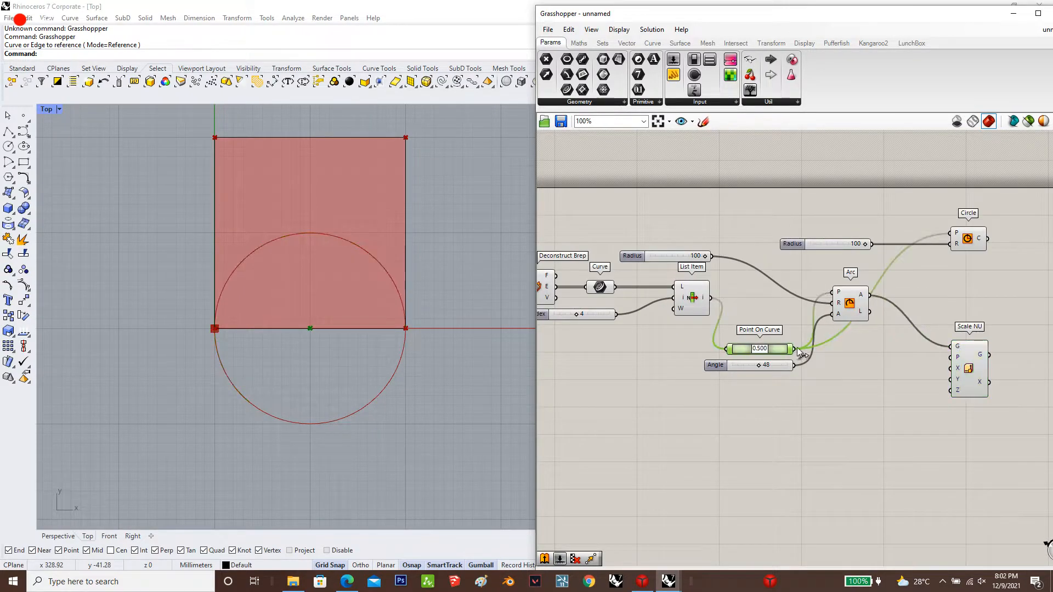
{"action": "left_click_drag", "start_coordinate": [794, 348], "coordinate": [968, 358]}
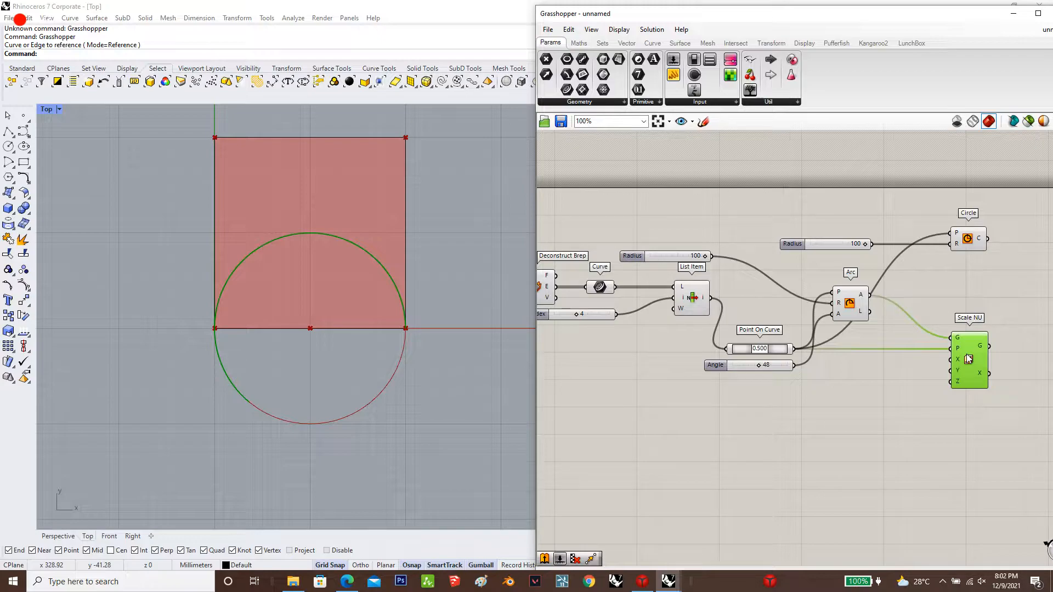
Add a Remap Numbers component and place it below the Scale NU component
{"action": "double_click", "coordinate": [900, 406]}
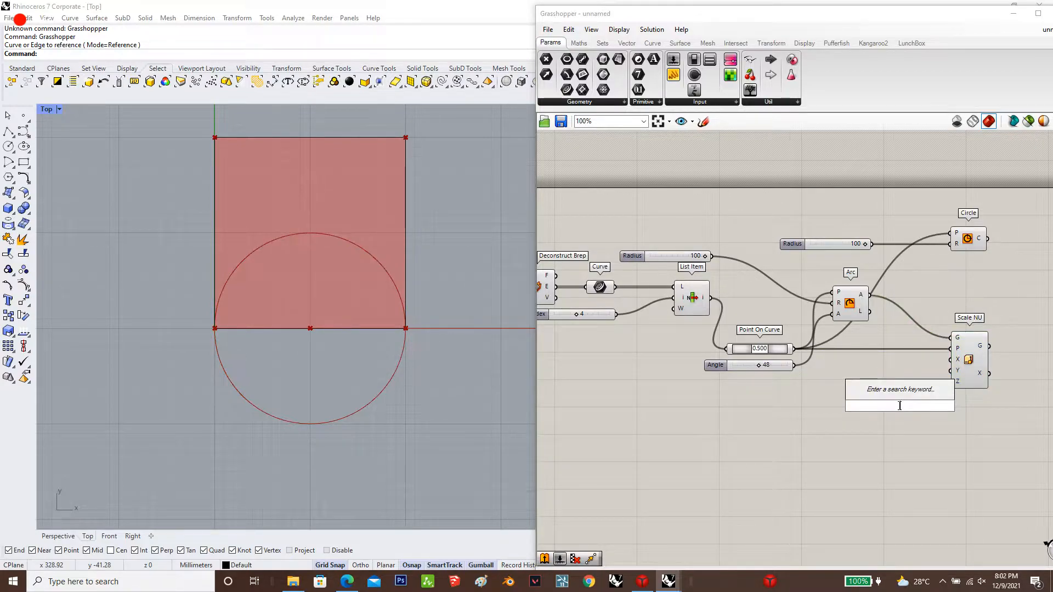
{"action": "type", "text": "rempanumbers"}
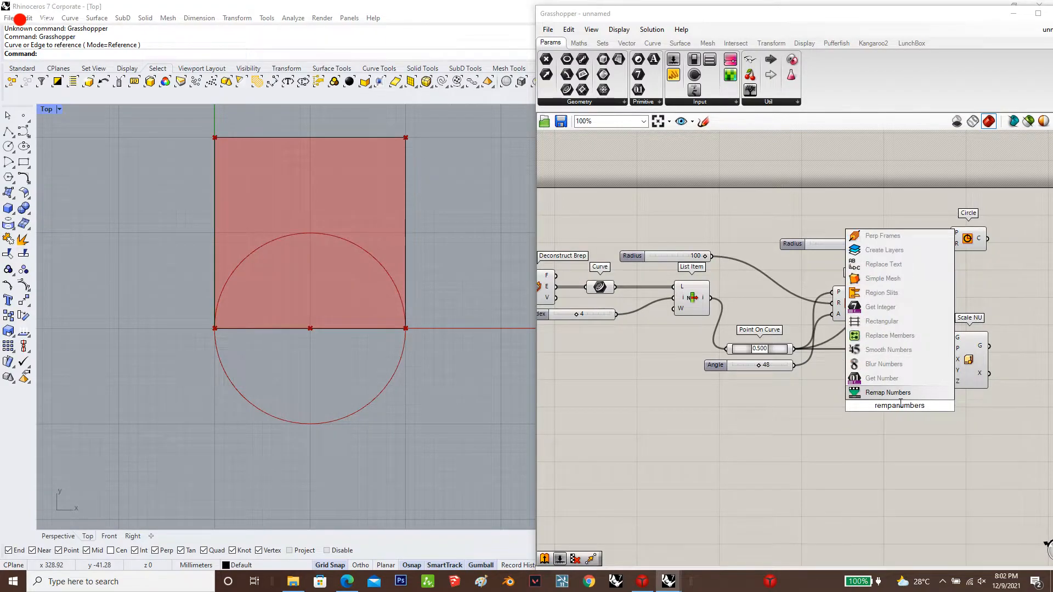
{"action": "key", "text": "Return"}
{"action": "left_click_drag", "start_coordinate": [900, 406], "coordinate": [890, 452]}
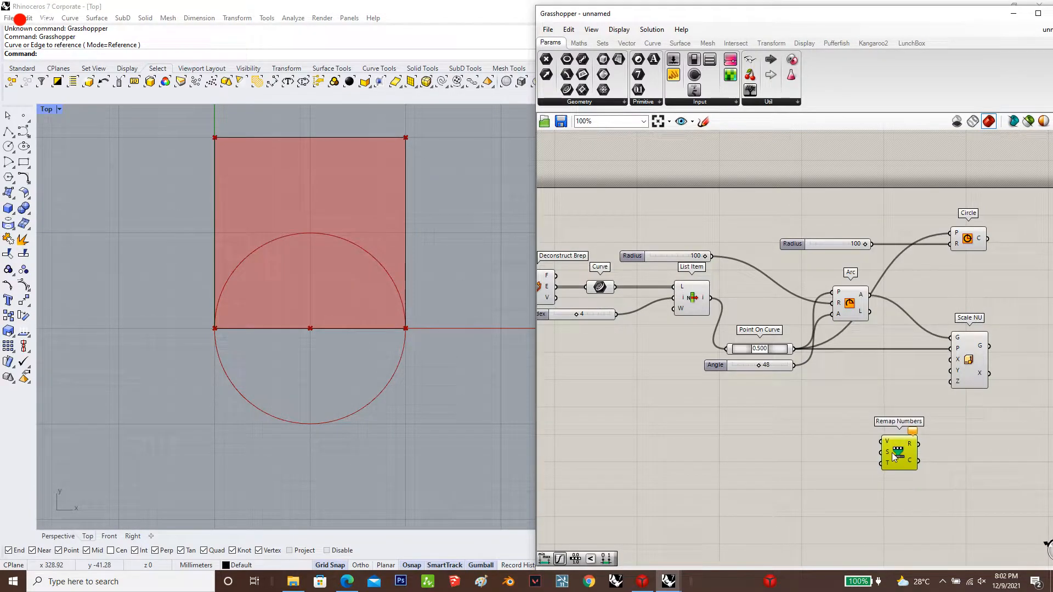
Add a Graph Mapper and place it ahead of Remap Numbers, leaving room between the two components
{"action": "double_click", "coordinate": [794, 456]}
{"action": "type", "text": "grap"}
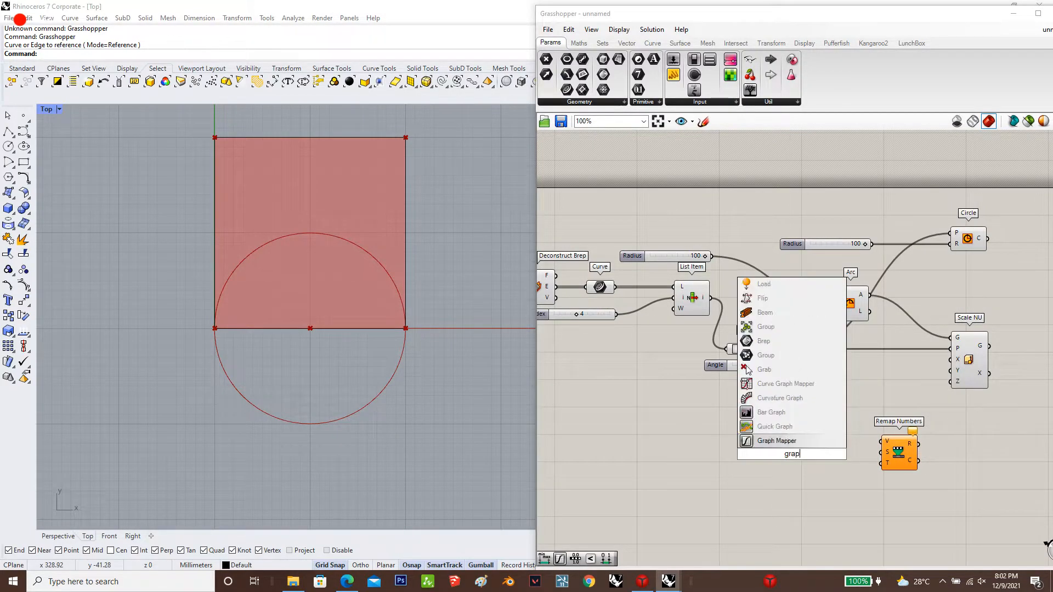
{"action": "type", "text": "hmapper"}
{"action": "key", "text": "Return"}
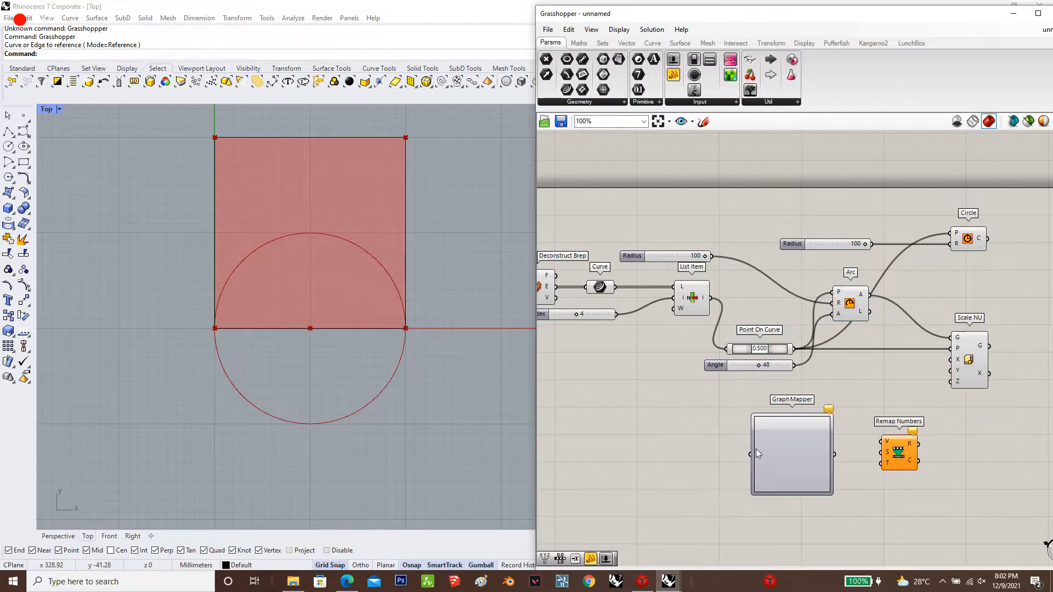
{"action": "left_click_drag", "start_coordinate": [779, 455], "coordinate": [715, 457]}
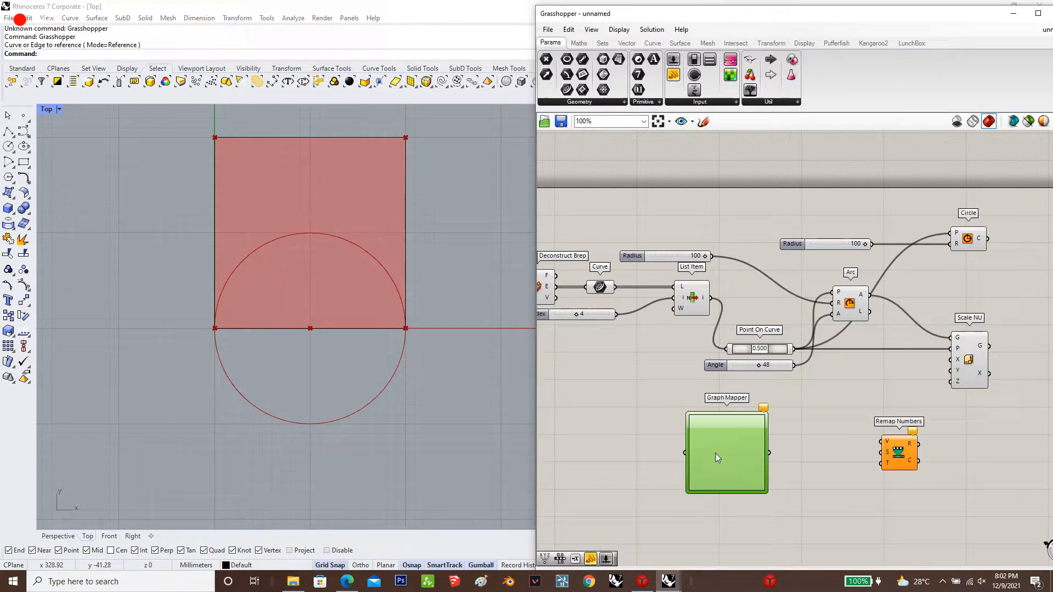
Add a Bounds component fed by the Graph Mapper, and wire the Graph Mapper and Bounds into Remap Numbers' value and source inputs
{"action": "left_click", "coordinate": [811, 481]}
{"action": "double_click", "coordinate": [811, 481]}
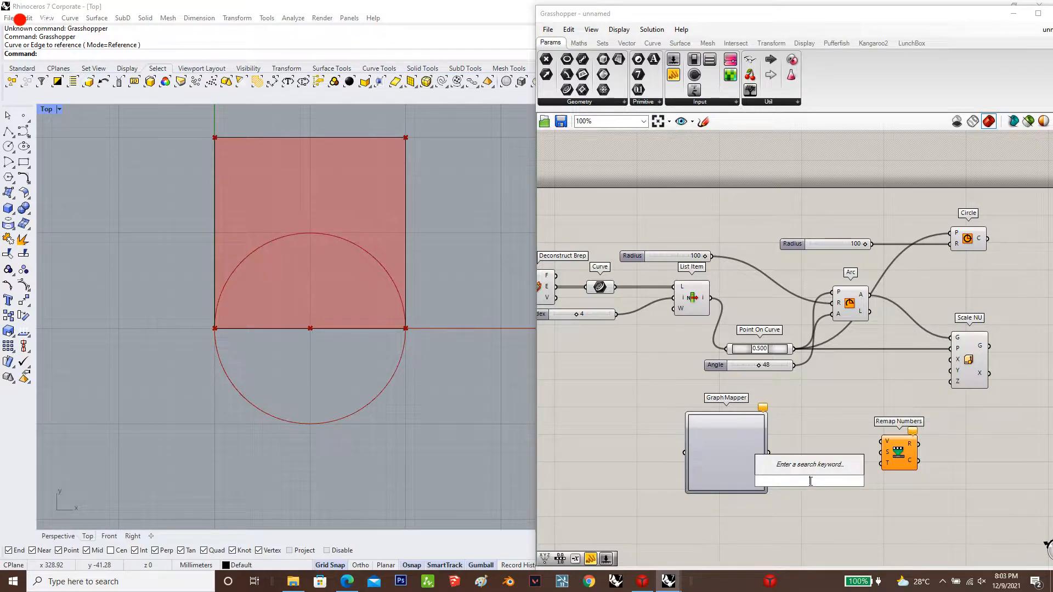
{"action": "type", "text": "bounds"}
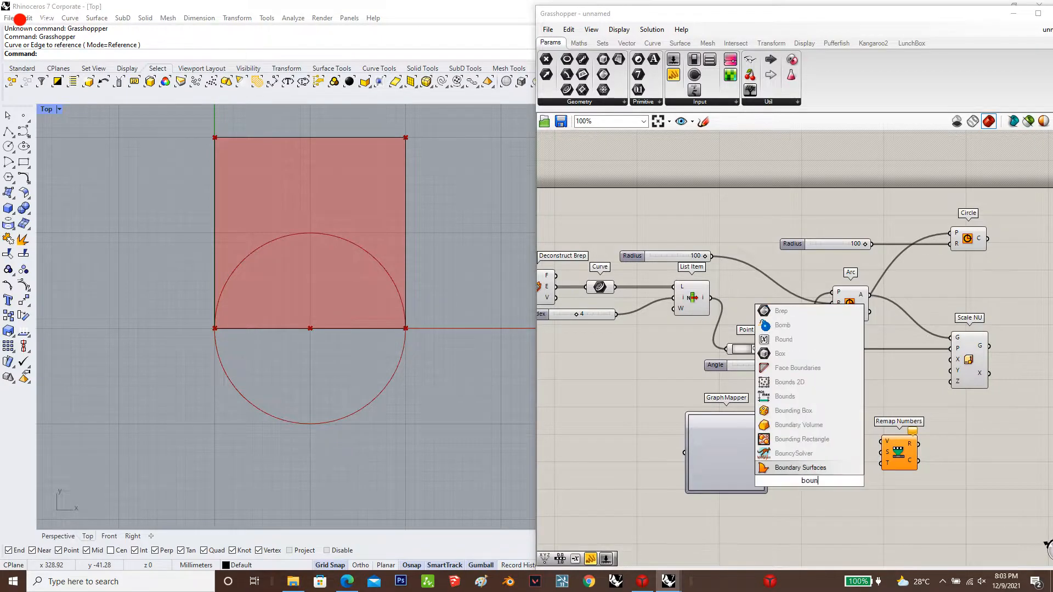
{"action": "key", "text": "Return"}
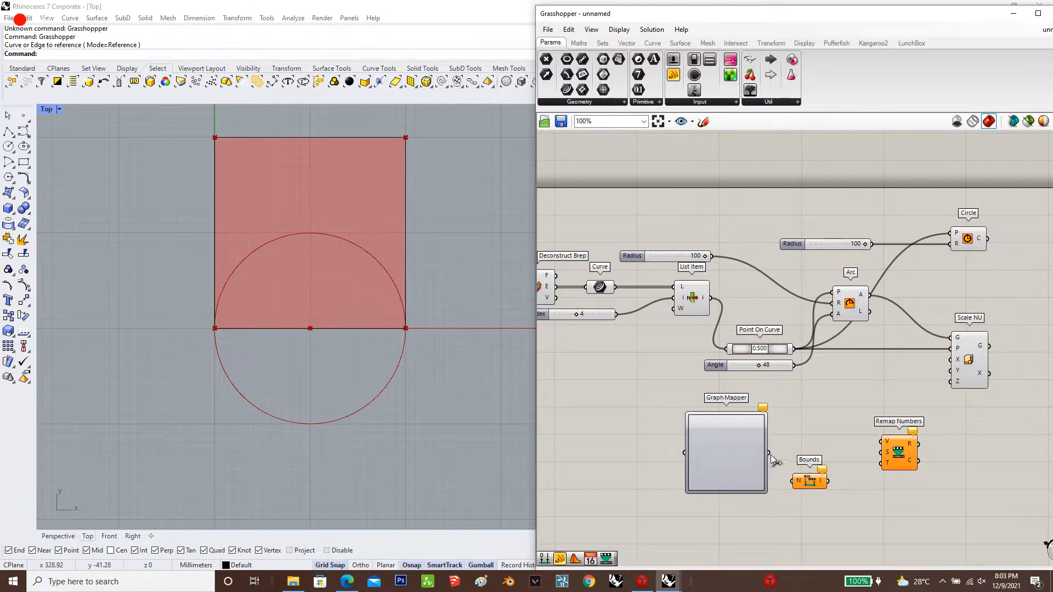
{"action": "left_click_drag", "start_coordinate": [771, 455], "coordinate": [791, 486]}
{"action": "left_click_drag", "start_coordinate": [882, 454], "coordinate": [709, 436]}
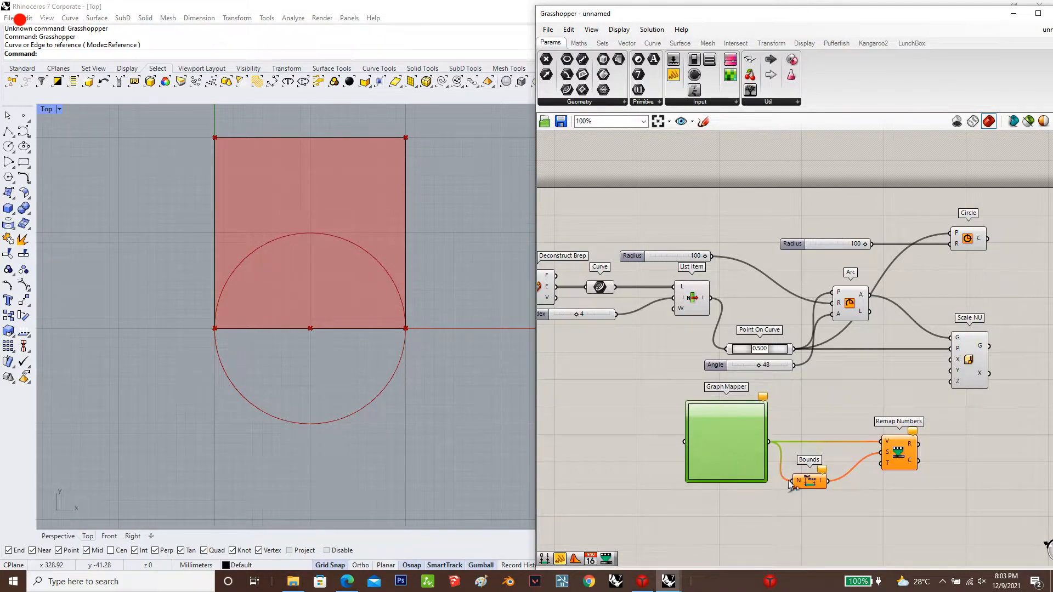
{"action": "left_click_drag", "start_coordinate": [792, 486], "coordinate": [810, 481]}
{"action": "left_click", "coordinate": [808, 515]}
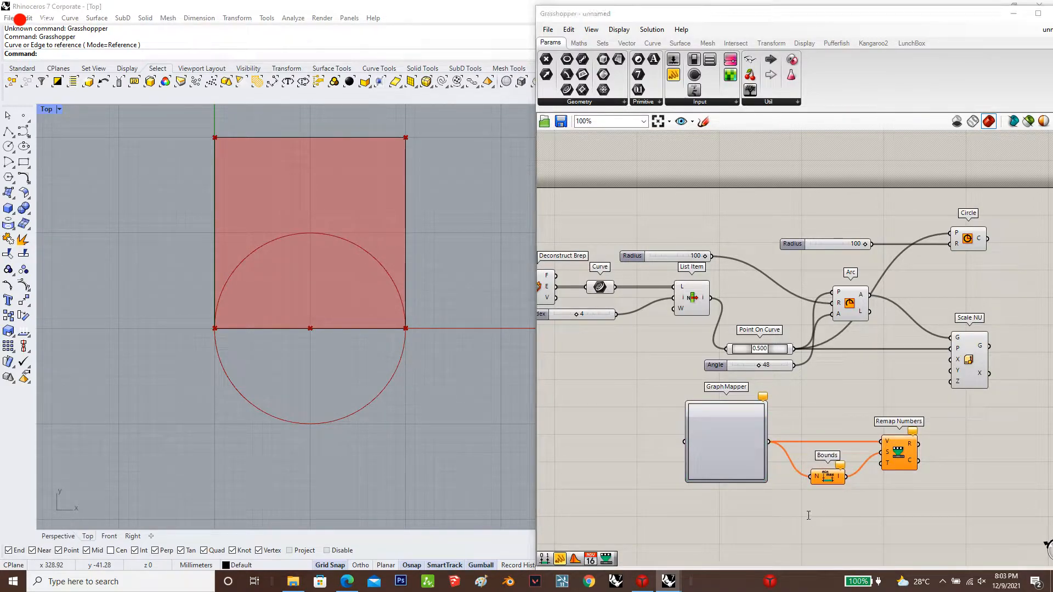
{"action": "double_click", "coordinate": [808, 515]}
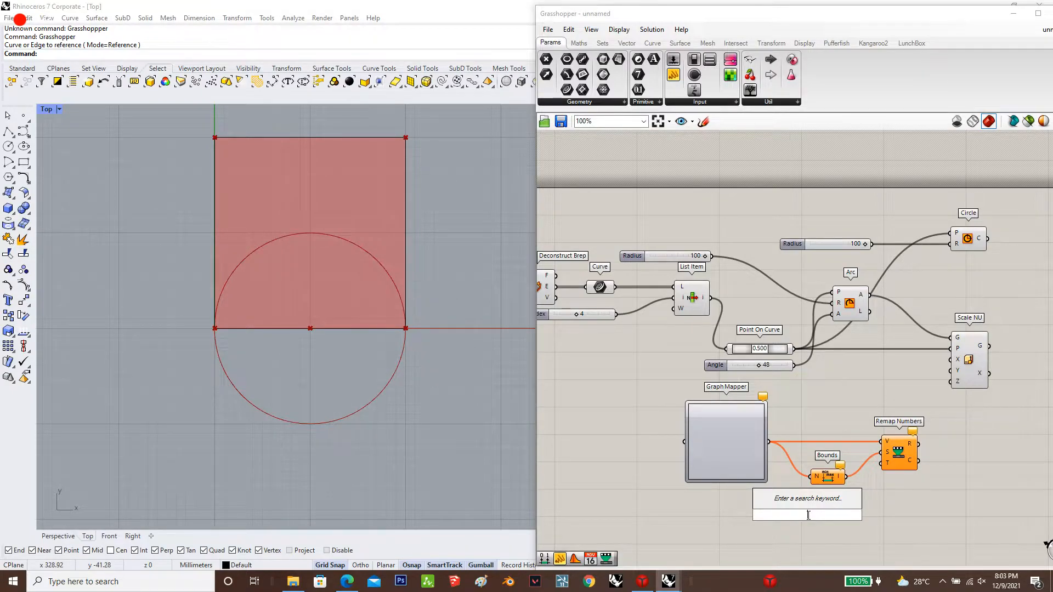
{"action": "type", "text": "construct d"}
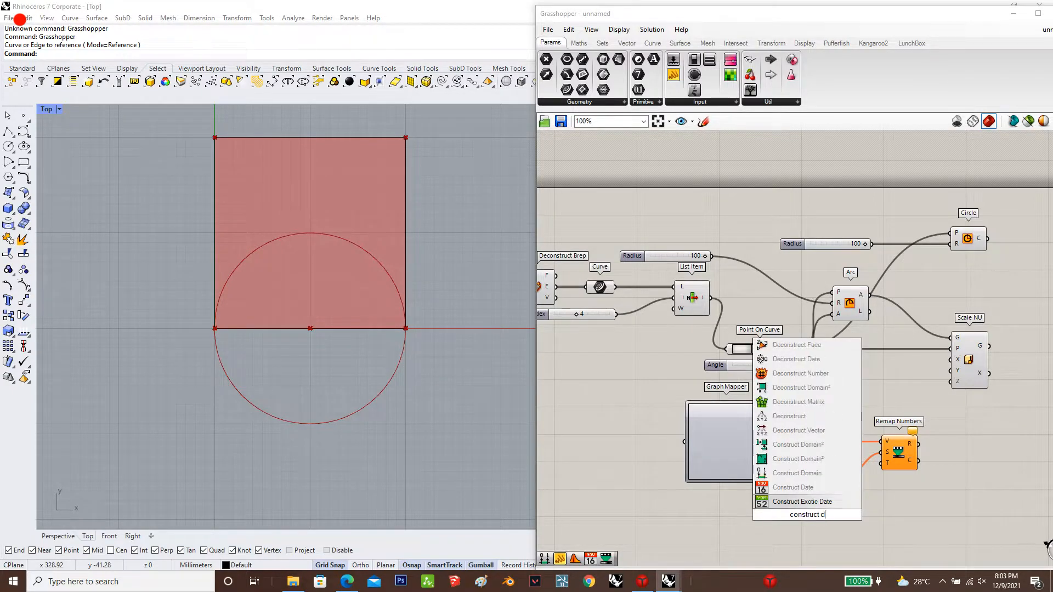
{"action": "type", "text": "m"}
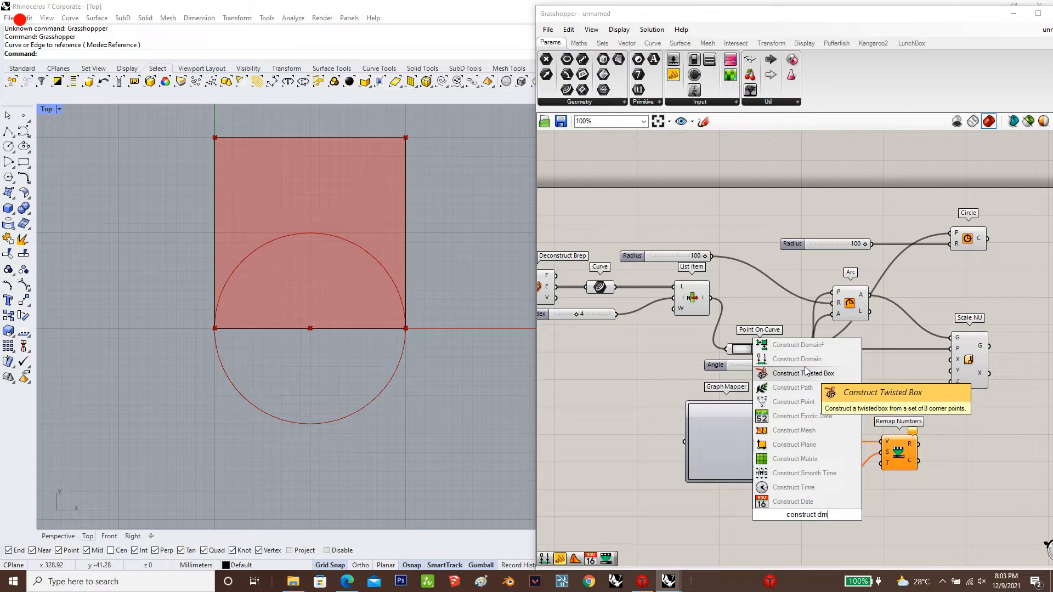
{"action": "left_click", "coordinate": [804, 372]}
{"action": "left_click", "coordinate": [806, 515]}
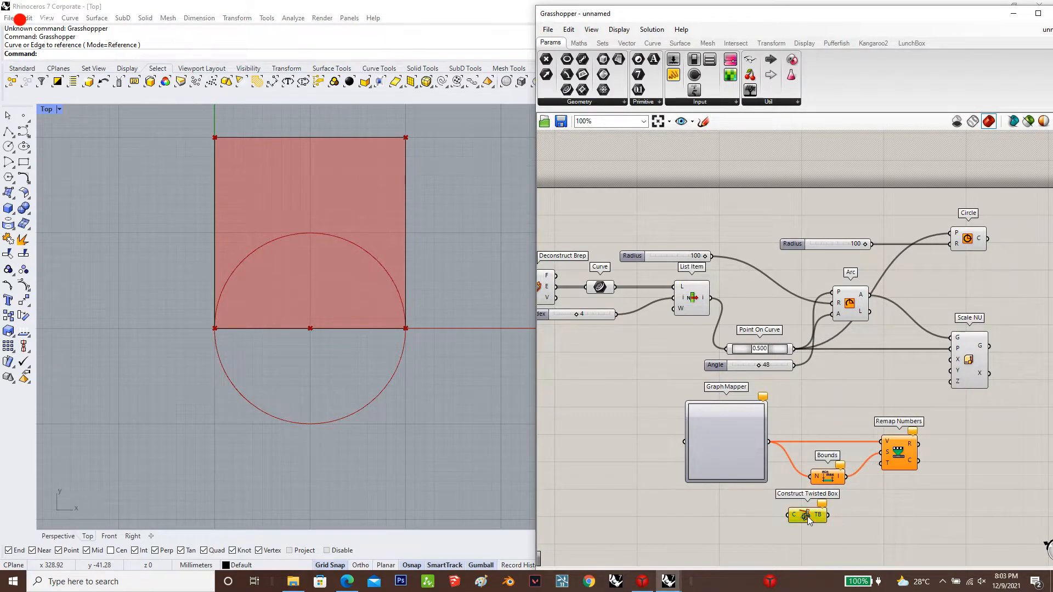
{"action": "double_click", "coordinate": [807, 516]}
{"action": "type", "text": "const"}
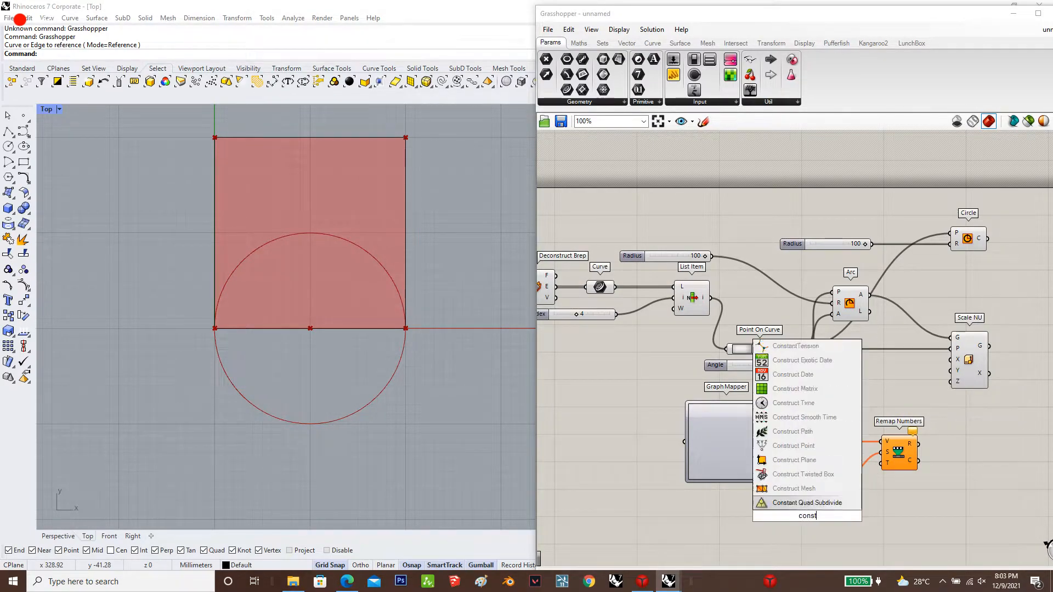
{"action": "type", "text": "ruct domain"}
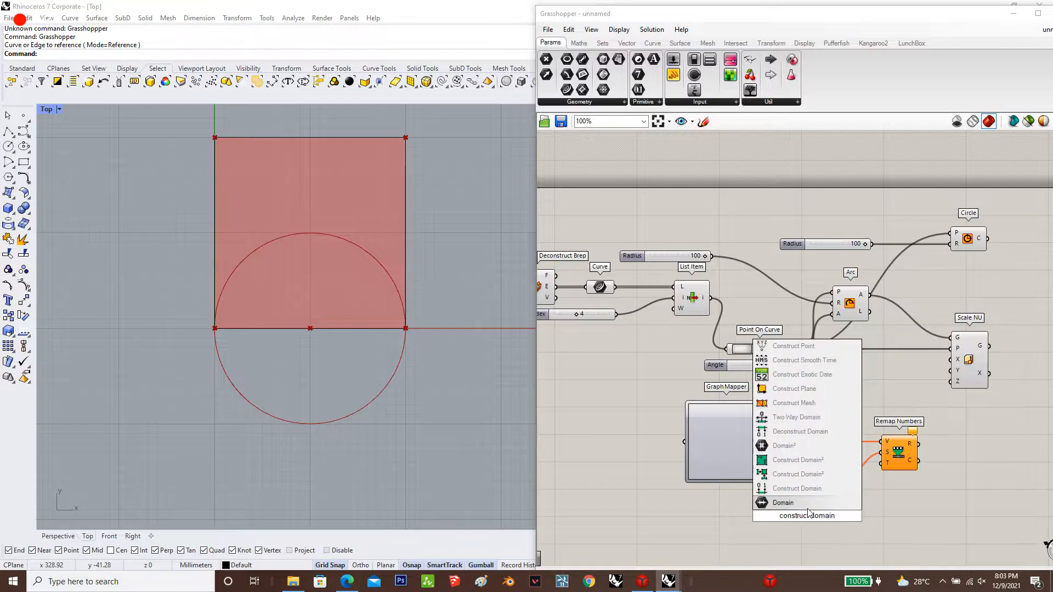
{"action": "left_click", "coordinate": [806, 475]}
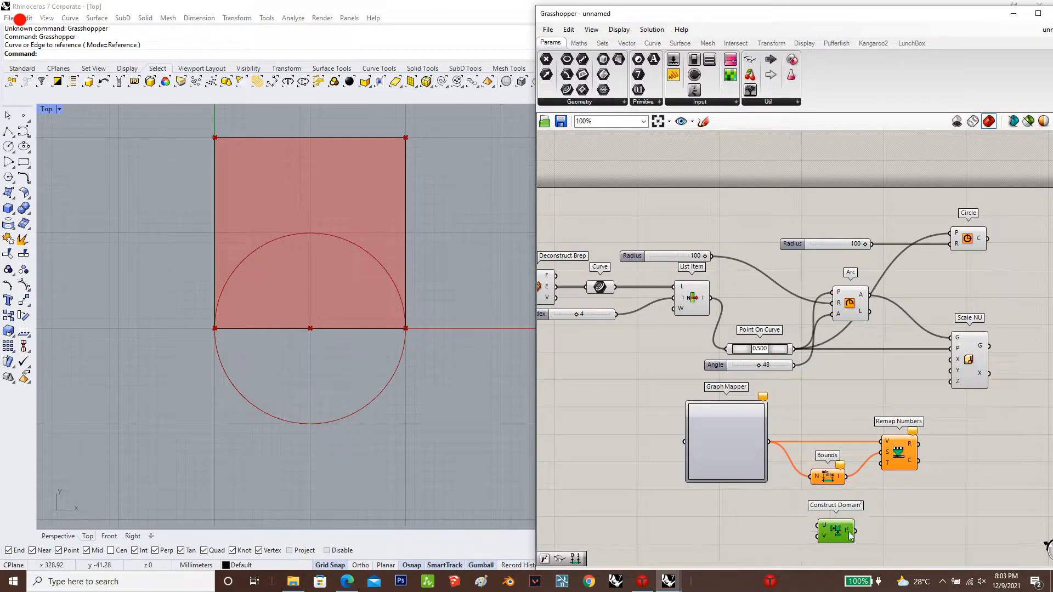
{"action": "key", "text": "Delete"}
Add a Construct Domain component below Bounds and connect it to Remap Numbers' target input
{"action": "double_click", "coordinate": [842, 534]}
{"action": "type", "text": "construct doma"}
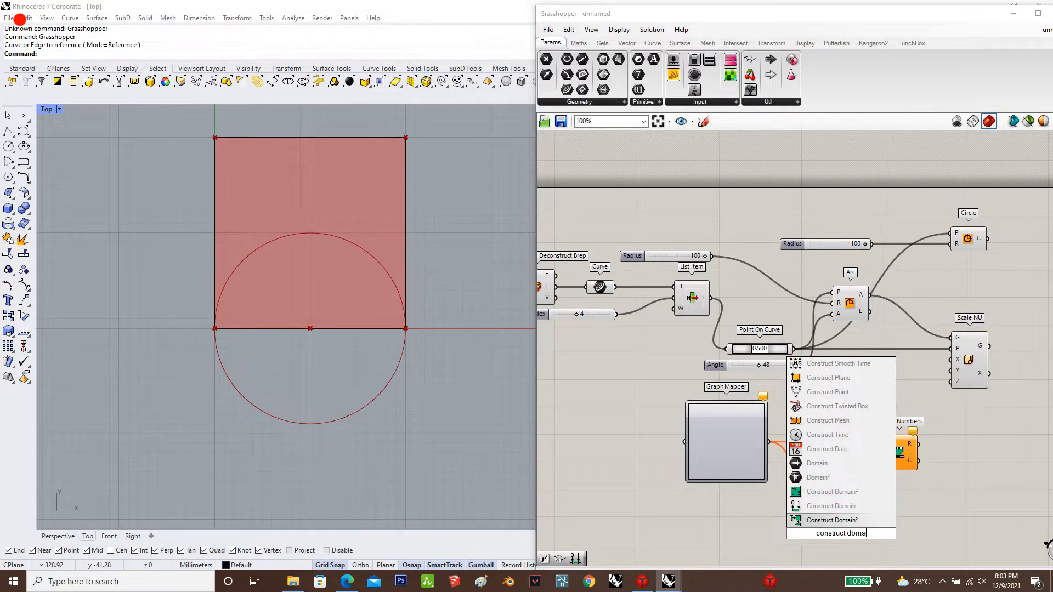
{"action": "key", "text": "Return"}
{"action": "left_click_drag", "start_coordinate": [881, 483], "coordinate": [836, 529]}
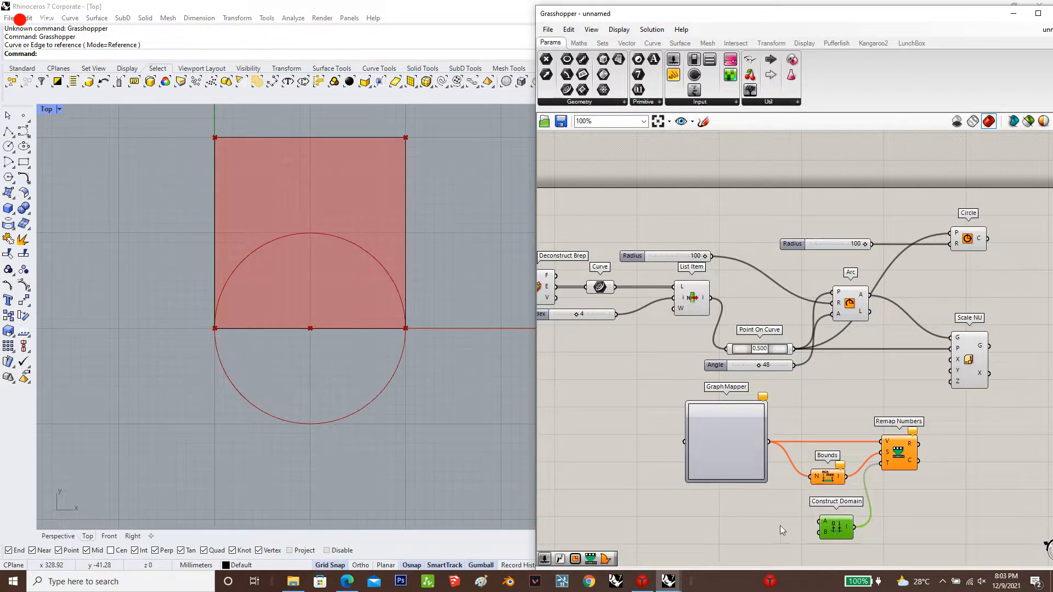
Create number sliders with values 0.5 and 0.05 and connect them to Construct Domain's start and end inputs
{"action": "double_click", "coordinate": [728, 523]}
{"action": "type", "text": "."}
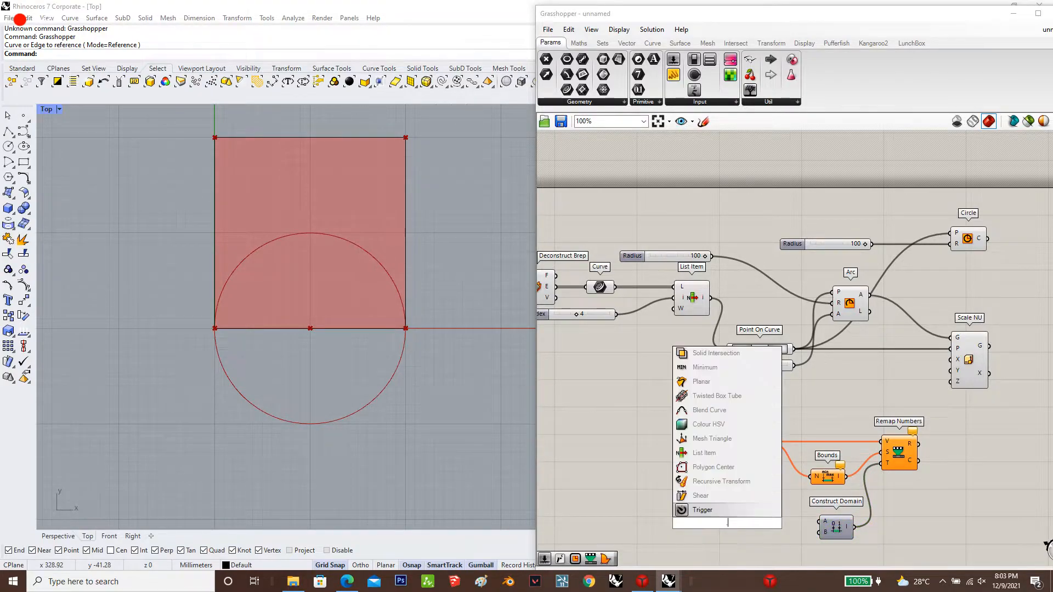
{"action": "type", "text": "5"}
{"action": "key", "text": "Return"}
{"action": "left_click_drag", "start_coordinate": [724, 526], "coordinate": [709, 525]}
{"action": "double_click", "coordinate": [728, 542]}
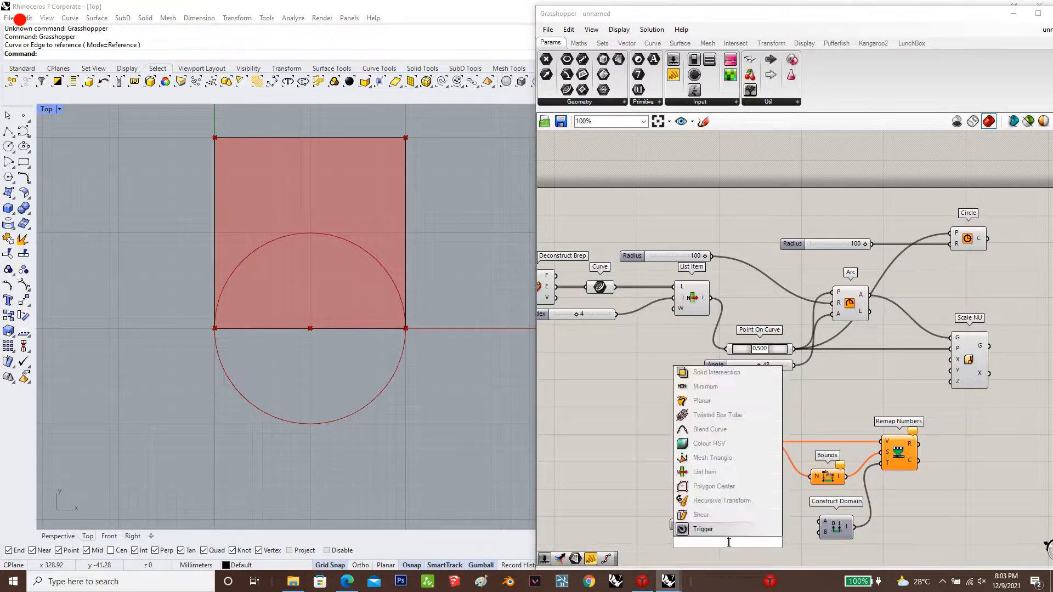
{"action": "type", "text": ".05"}
{"action": "key", "text": "Return"}
{"action": "left_click_drag", "start_coordinate": [826, 525], "coordinate": [760, 524]}
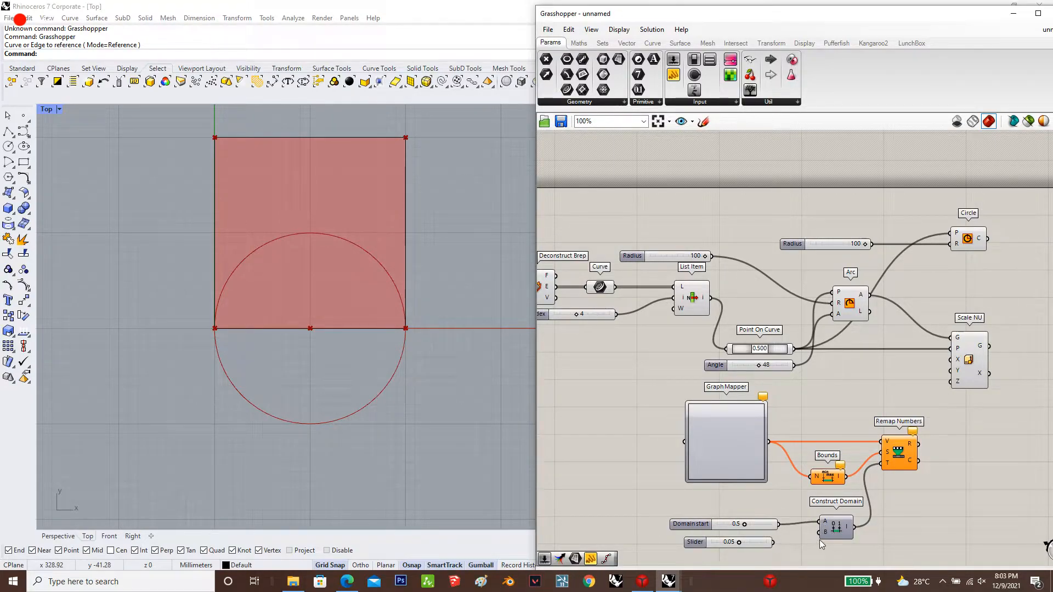
{"action": "left_click_drag", "start_coordinate": [820, 540], "coordinate": [774, 543]}
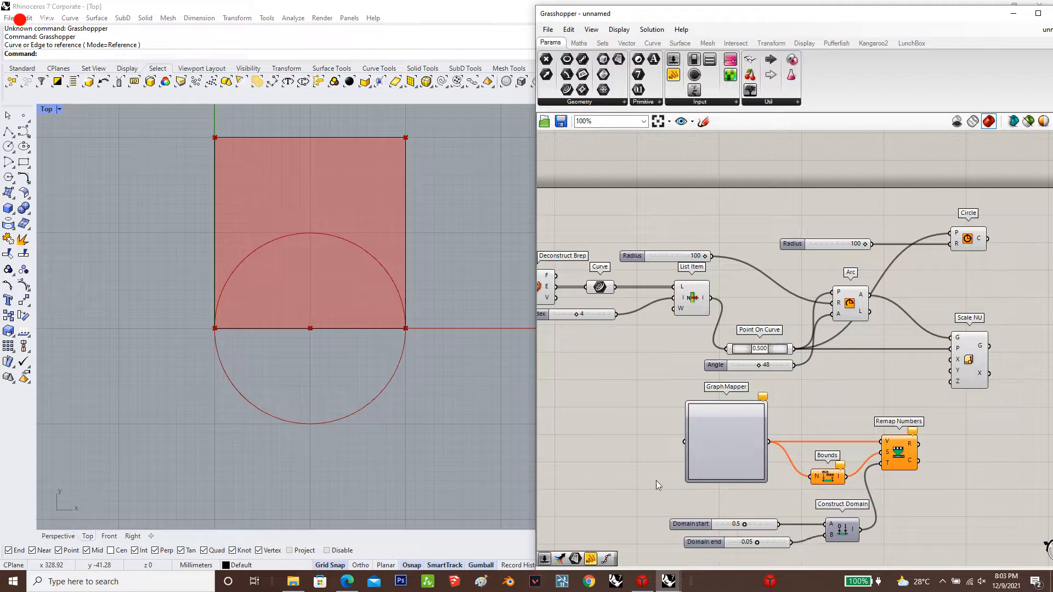
{"action": "double_click", "coordinate": [627, 436]}
{"action": "type", "text": "r"}
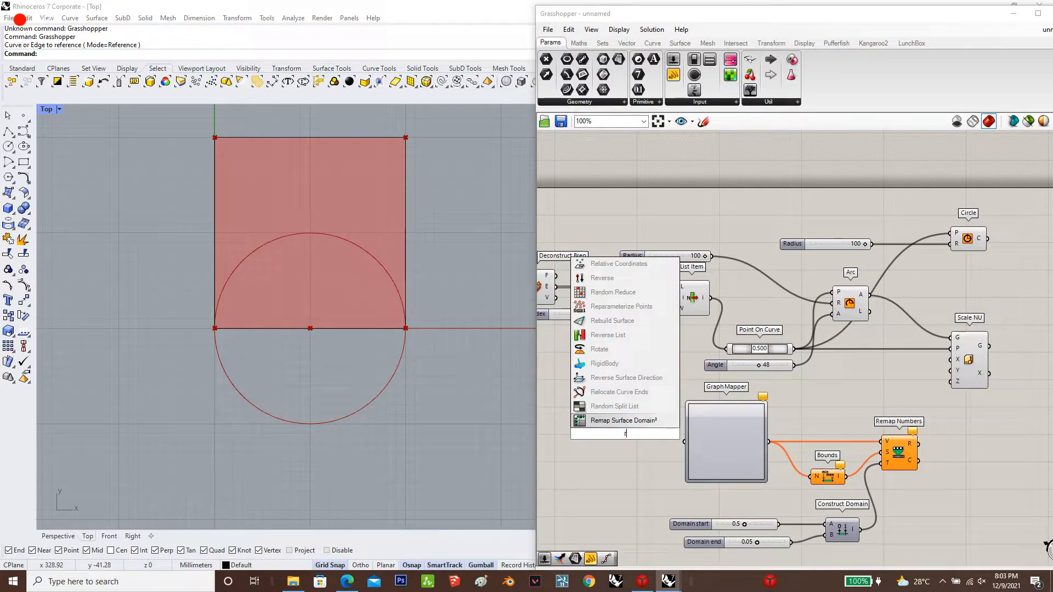
{"action": "type", "text": "age"}
{"action": "key", "text": "Return"}
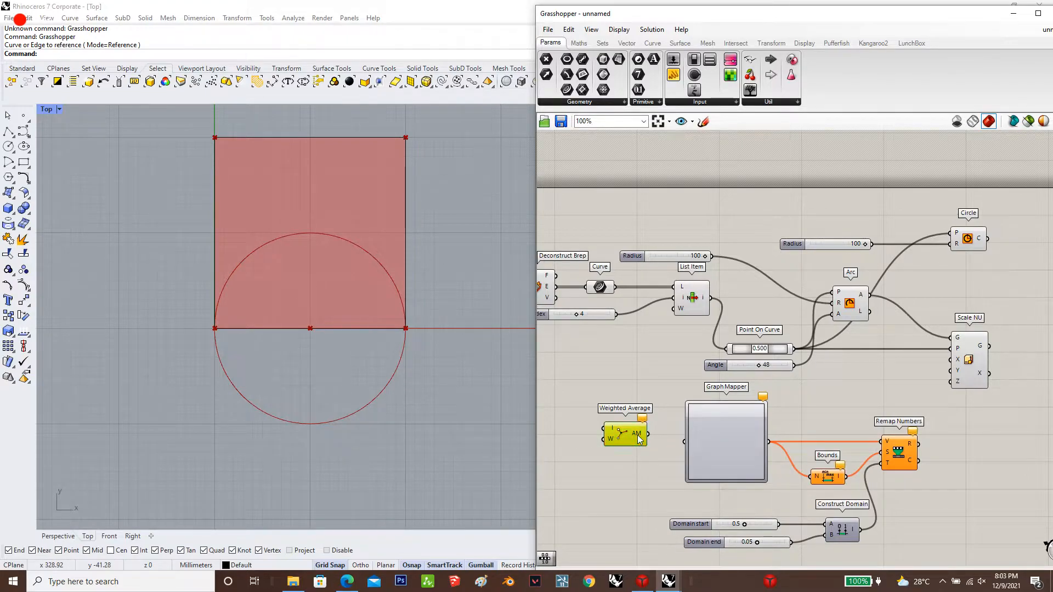
Add a Range component and place it just ahead of the Graph Mapper
{"action": "double_click", "coordinate": [637, 435]}
{"action": "type", "text": "range"}
{"action": "key", "text": "Return"}
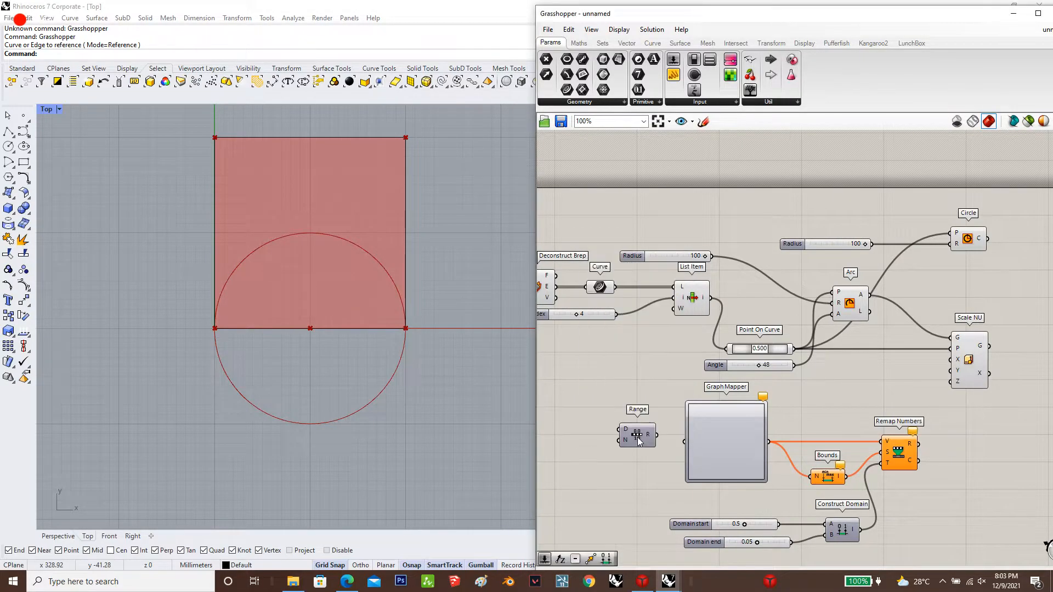
Create a number slider with value 60, connect it to Range's steps input, and wire Range into the Graph Mapper
{"action": "left_click_drag", "start_coordinate": [639, 442], "coordinate": [643, 445]}
{"action": "left_click", "coordinate": [548, 433]}
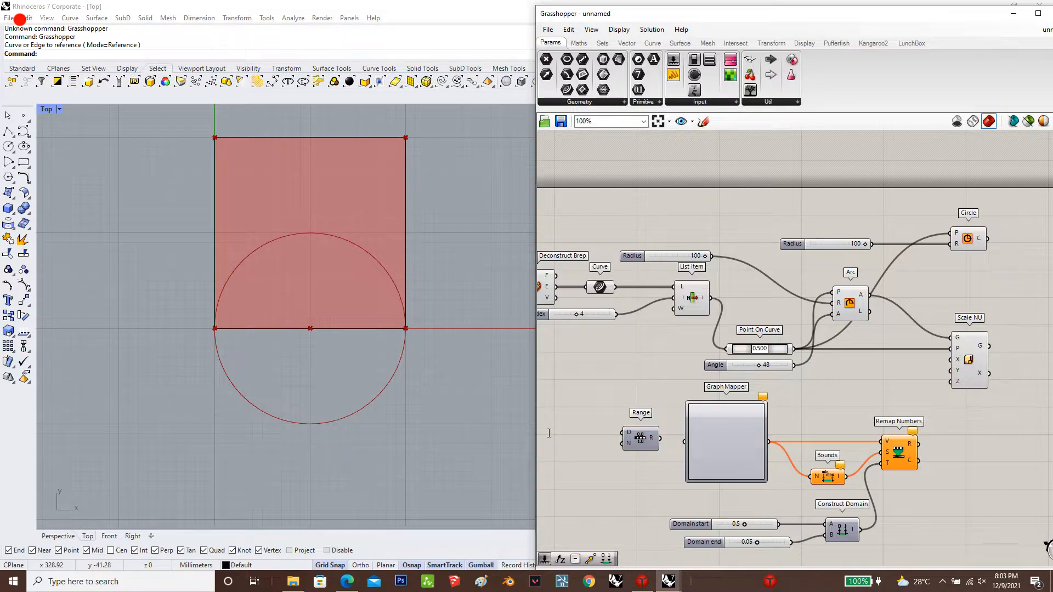
{"action": "double_click", "coordinate": [548, 433]}
{"action": "type", "text": "60"}
{"action": "key", "text": "Return"}
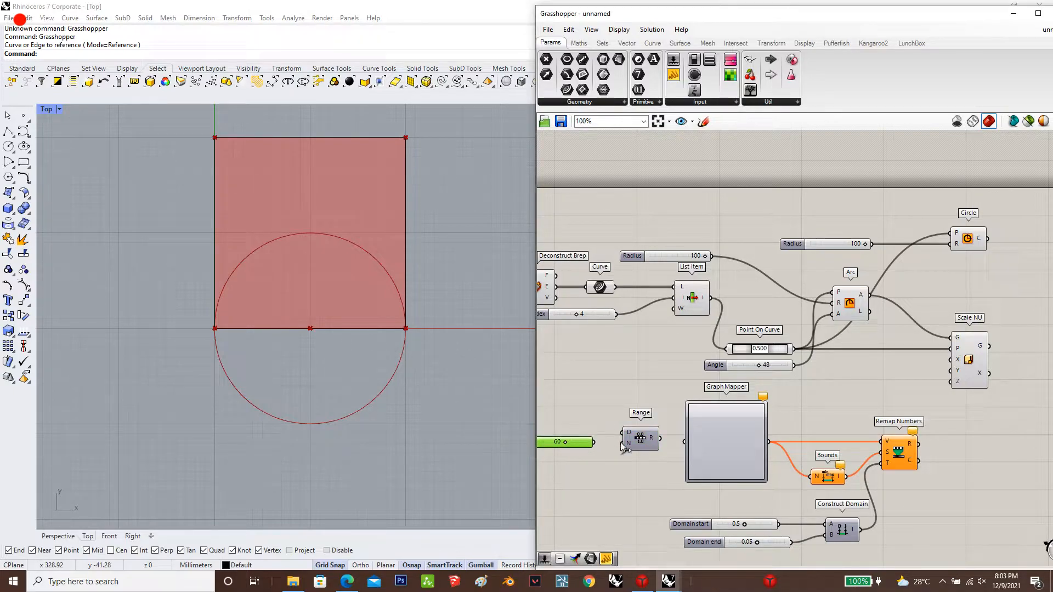
{"action": "left_click_drag", "start_coordinate": [622, 446], "coordinate": [596, 447]}
{"action": "left_click_drag", "start_coordinate": [659, 439], "coordinate": [685, 442]}
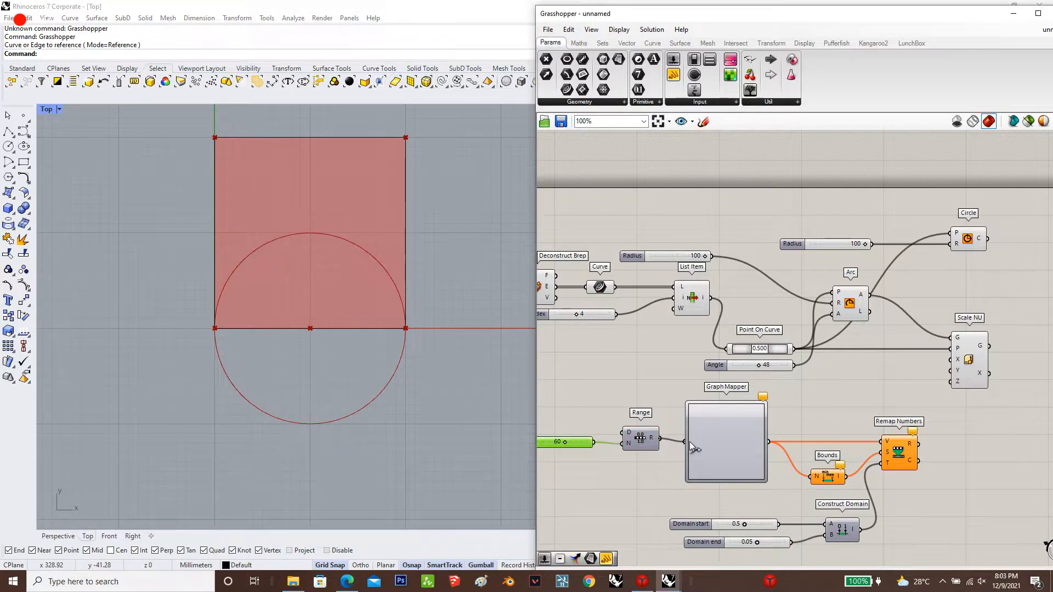
Set the Graph Mapper's graph type to Parabola and raise the curve's vertex close to the upper edge of the graph
{"action": "left_click", "coordinate": [735, 434]}
{"action": "right_click", "coordinate": [734, 433]}
{"action": "mouse_move", "coordinate": [790, 547]}
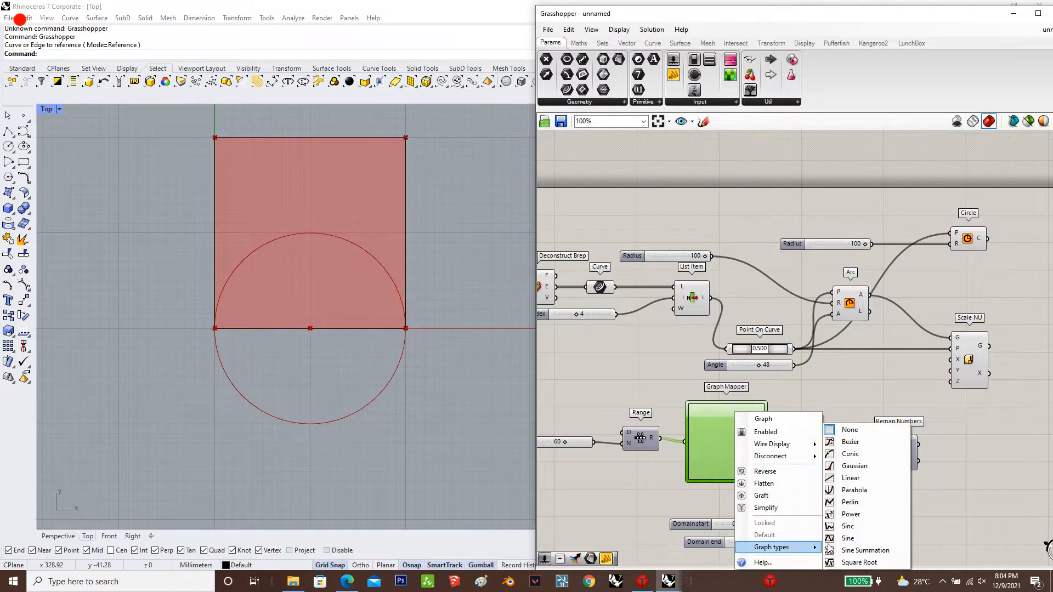
{"action": "left_click", "coordinate": [864, 490]}
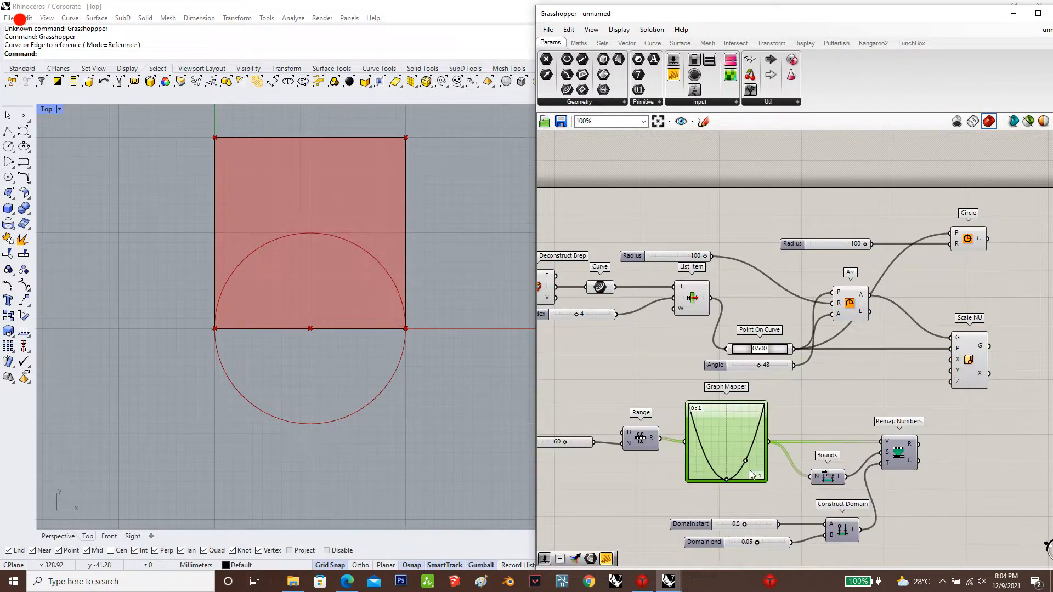
{"action": "left_click_drag", "start_coordinate": [724, 475], "coordinate": [729, 421]}
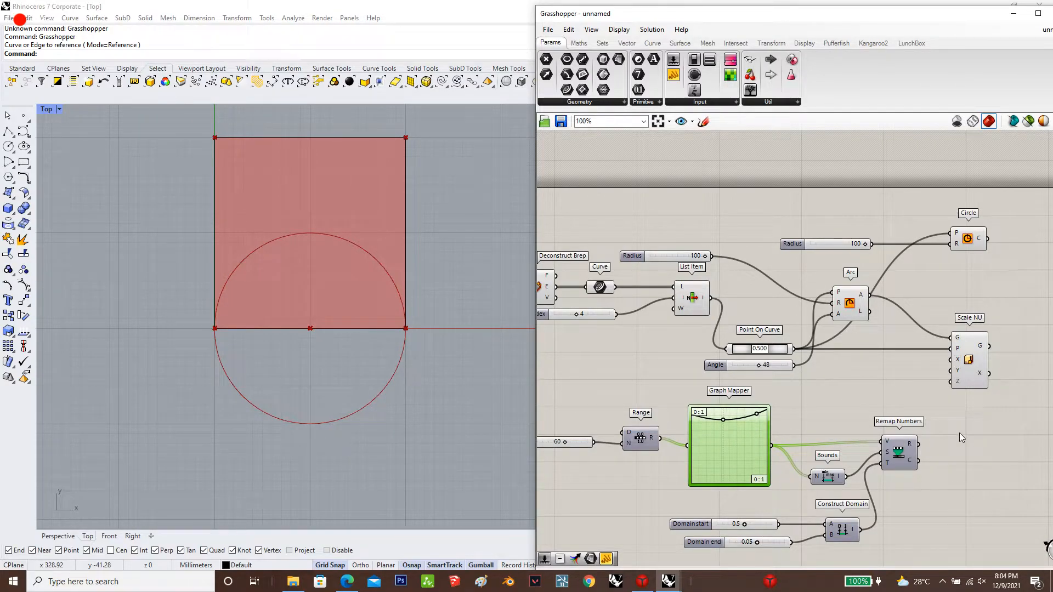
Duplicate the whole Range, Graph Mapper, Bounds, Construct Domain and Remap Numbers group with its sliders directly below the original
{"action": "scroll", "coordinate": [878, 501], "scroll_direction": "down", "scroll_amount": 4}
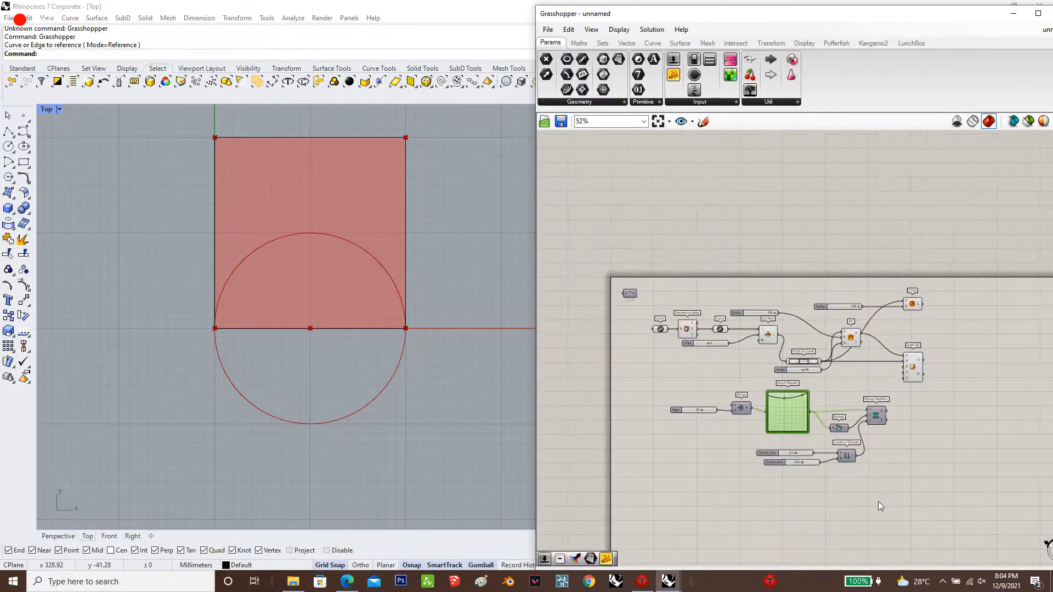
{"action": "scroll", "coordinate": [896, 469], "scroll_direction": "up", "scroll_amount": 3}
{"action": "left_click_drag", "start_coordinate": [896, 476], "coordinate": [582, 350]}
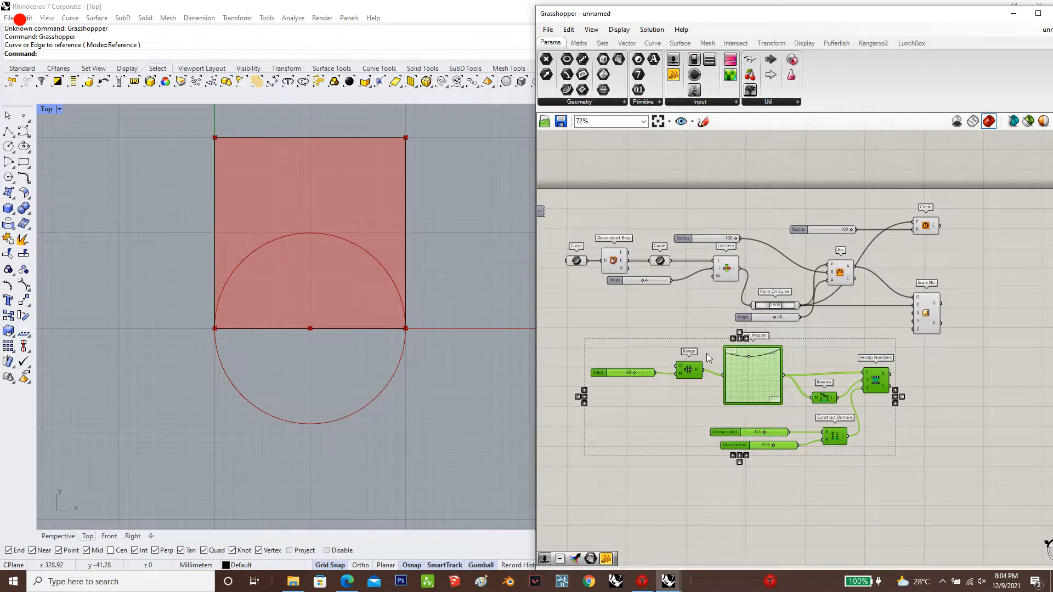
{"action": "left_click_drag", "start_coordinate": [754, 385], "coordinate": [756, 525], "text": "alt"}
{"action": "left_click", "coordinate": [705, 299]}
{"action": "scroll", "coordinate": [705, 288], "scroll_direction": "down", "scroll_amount": 3}
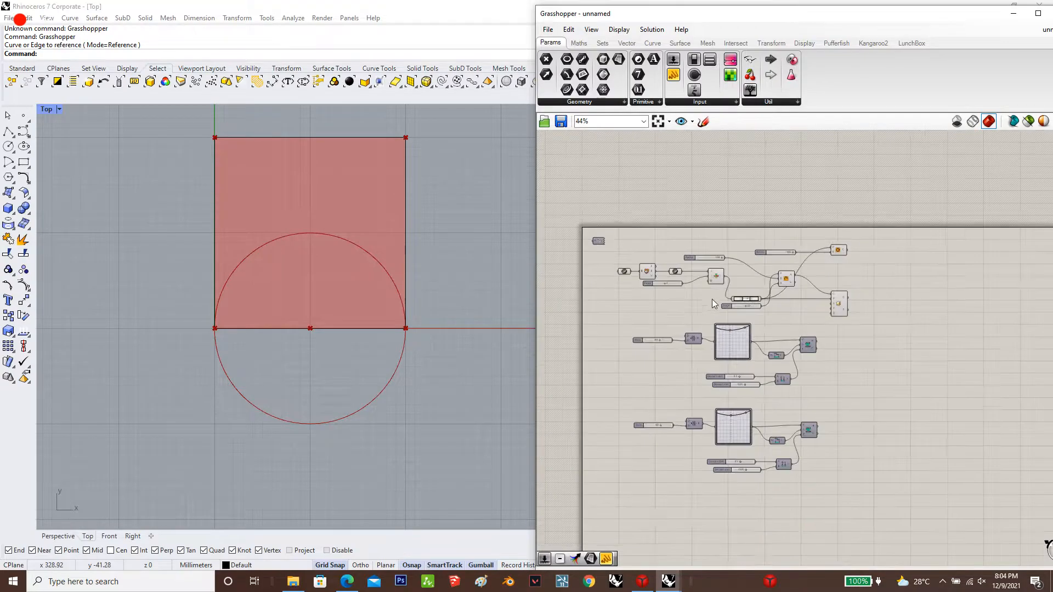
{"action": "scroll", "coordinate": [765, 343], "scroll_direction": "up", "scroll_amount": 2}
{"action": "left_click_drag", "start_coordinate": [868, 293], "coordinate": [874, 293]}
{"action": "left_click", "coordinate": [883, 369]}
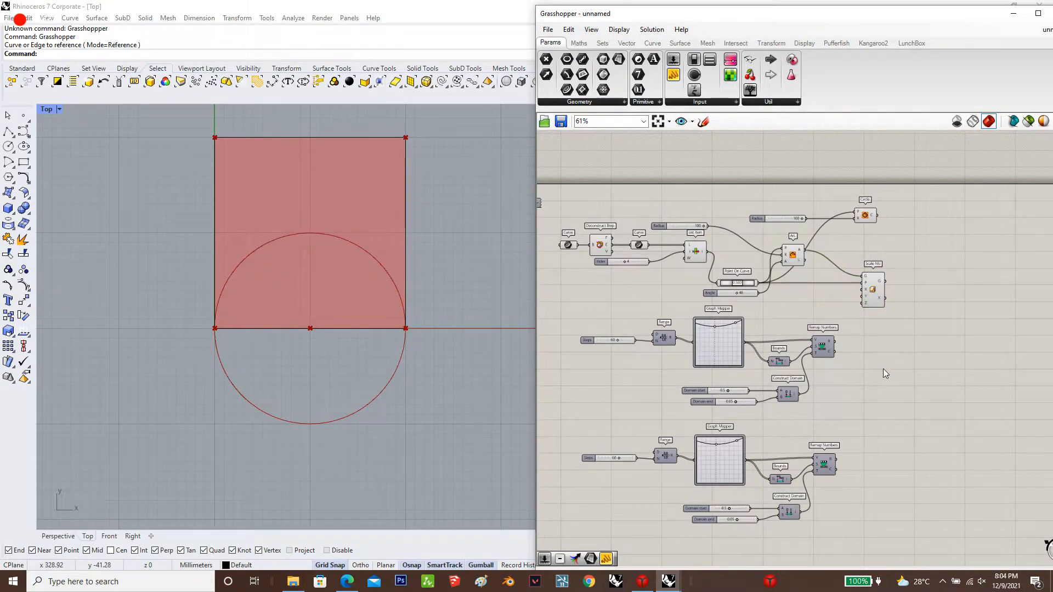
Set the upper group's Domain start slider to 0.2
{"action": "scroll", "coordinate": [853, 366], "scroll_direction": "up", "scroll_amount": 4}
{"action": "scroll", "coordinate": [830, 355], "scroll_direction": "down", "scroll_amount": 4}
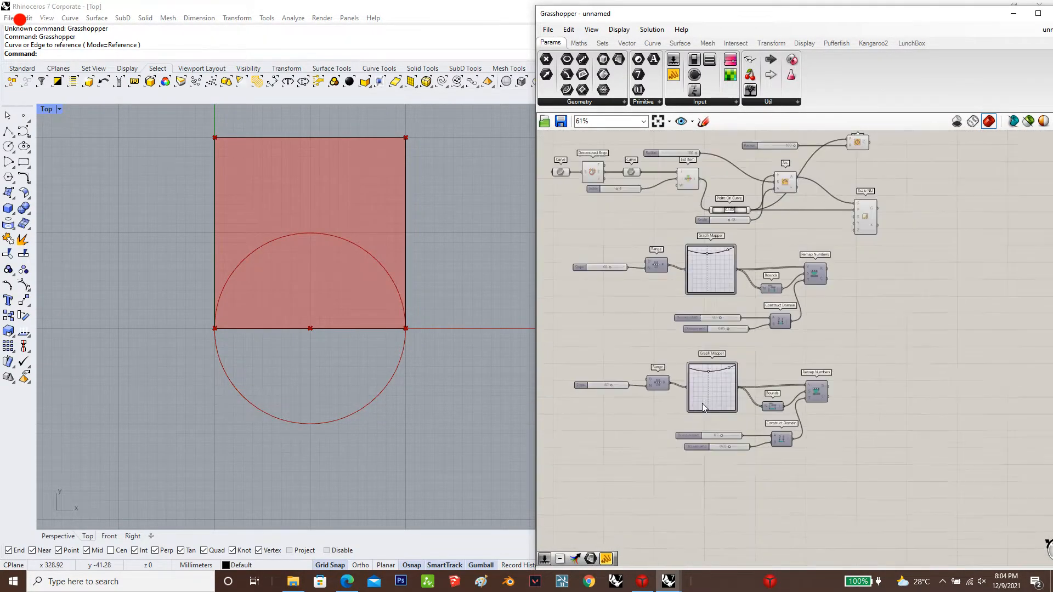
{"action": "scroll", "coordinate": [713, 521], "scroll_direction": "up", "scroll_amount": 4}
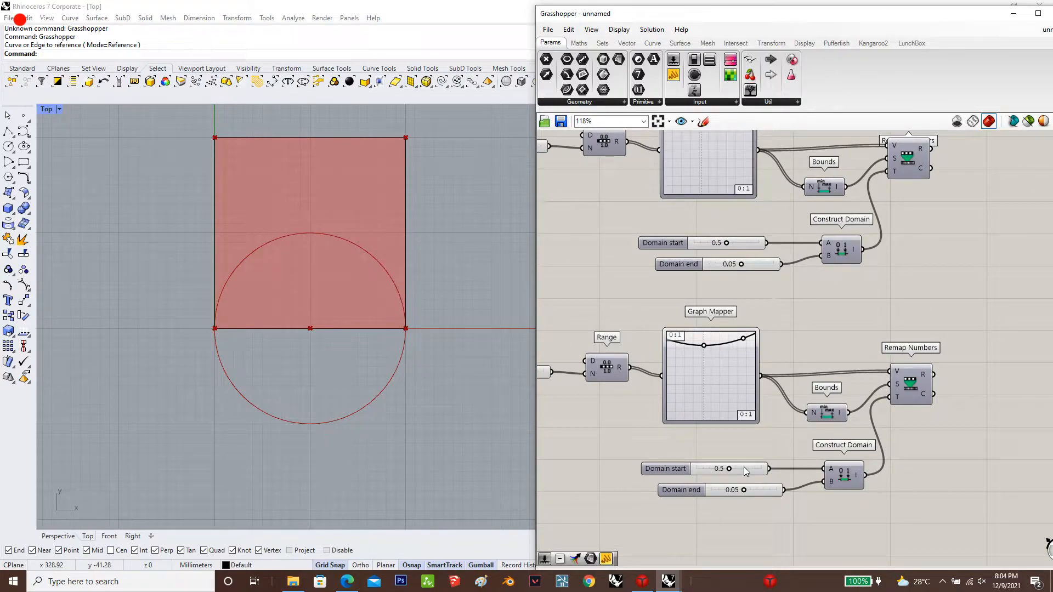
{"action": "double_click", "coordinate": [745, 248]}
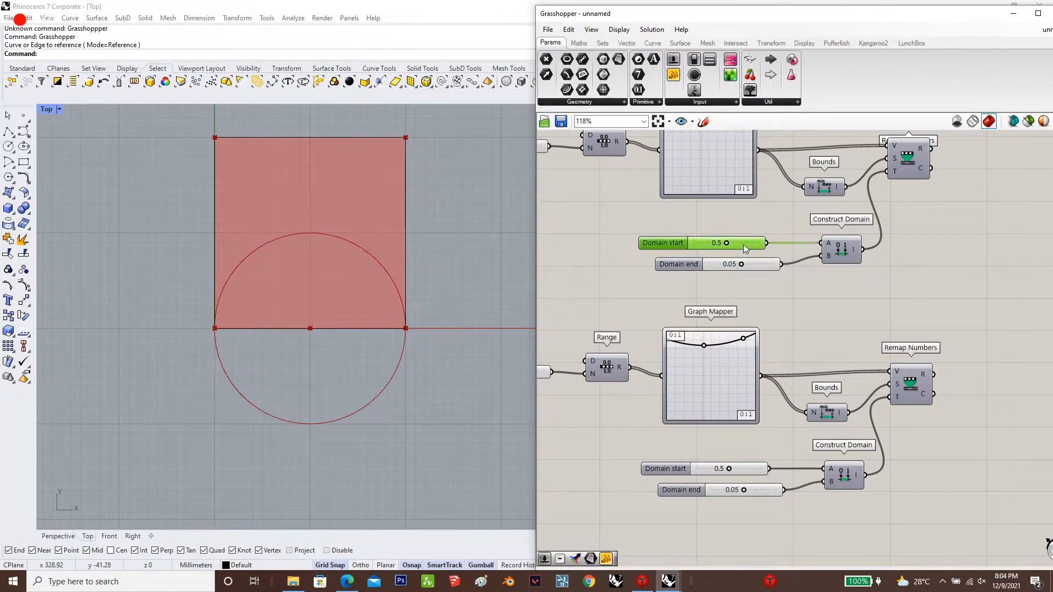
{"action": "type", "text": "0.2"}
{"action": "key", "text": "Return"}
Set the upper group's Domain end slider to 0.10
{"action": "left_click", "coordinate": [751, 266]}
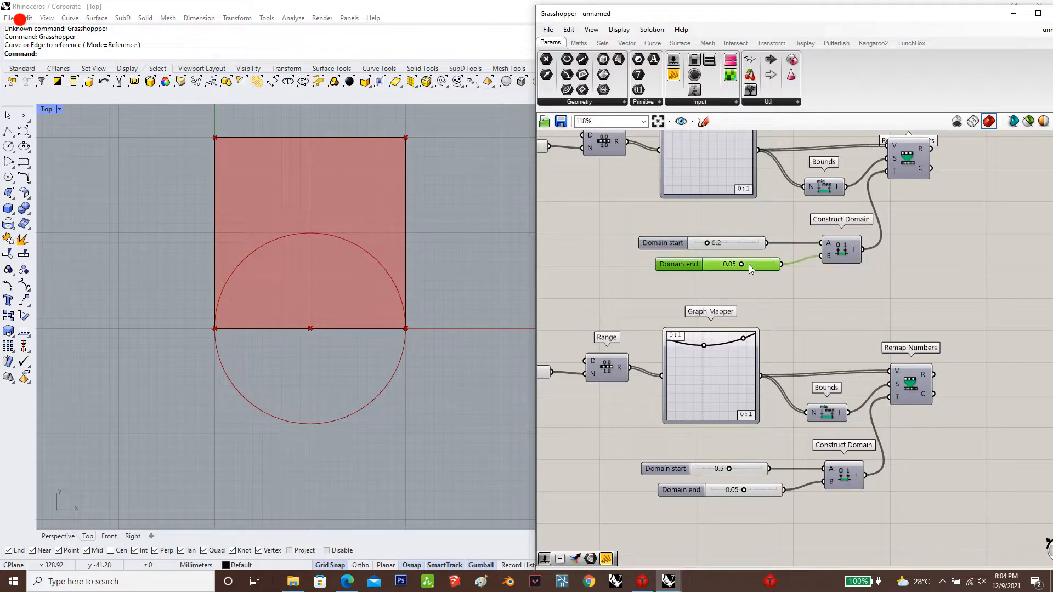
{"action": "double_click", "coordinate": [750, 265]}
{"action": "type", "text": "0.1"}
{"action": "key", "text": "Return"}
{"action": "scroll", "coordinate": [735, 296], "scroll_direction": "down", "scroll_amount": 4}
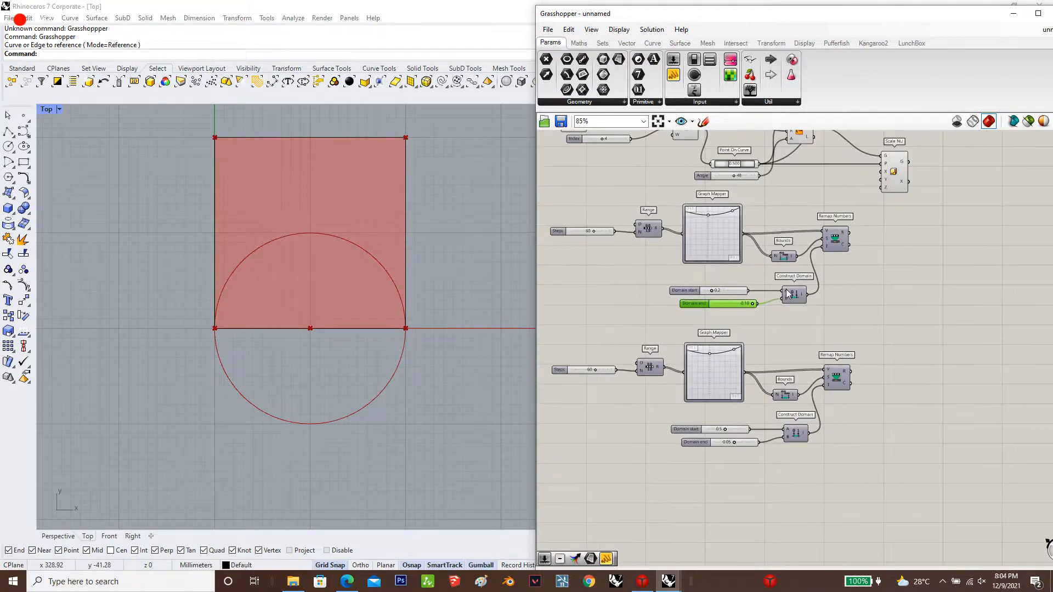
{"action": "scroll", "coordinate": [723, 317], "scroll_direction": "up", "scroll_amount": 2}
{"action": "double_click", "coordinate": [713, 311]}
{"action": "type", "text": "1"}
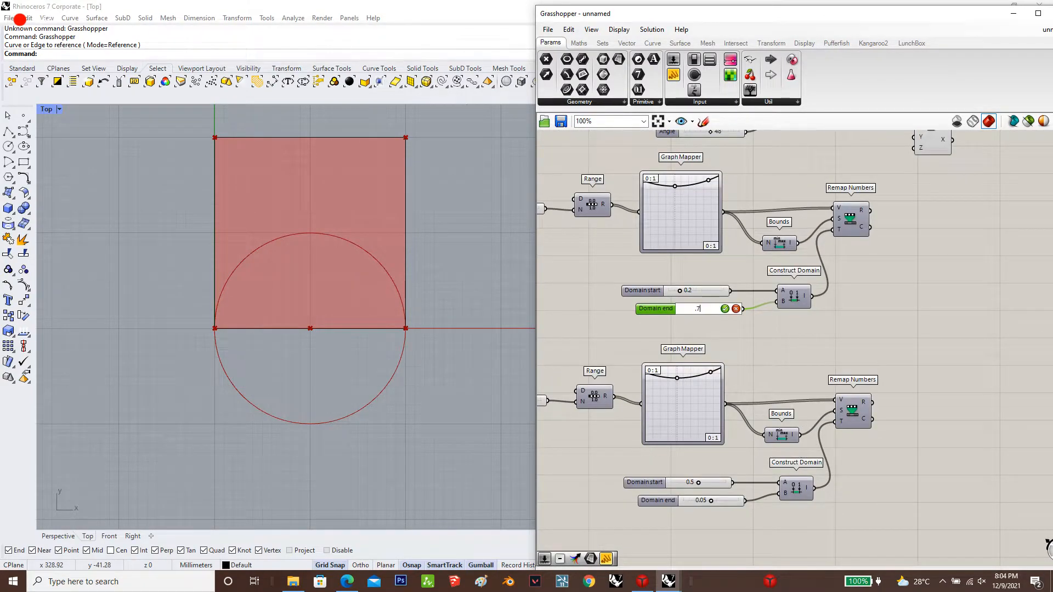
{"action": "key", "text": "Return"}
Connect the upper Remap Numbers result to Scale NU's X input and the lower Remap Numbers result to its Y input
{"action": "scroll", "coordinate": [690, 314], "scroll_direction": "down", "scroll_amount": 3}
{"action": "scroll", "coordinate": [839, 235], "scroll_direction": "up", "scroll_amount": 2}
{"action": "left_click_drag", "start_coordinate": [822, 187], "coordinate": [787, 255]}
{"action": "scroll", "coordinate": [788, 254], "scroll_direction": "up", "scroll_amount": 1}
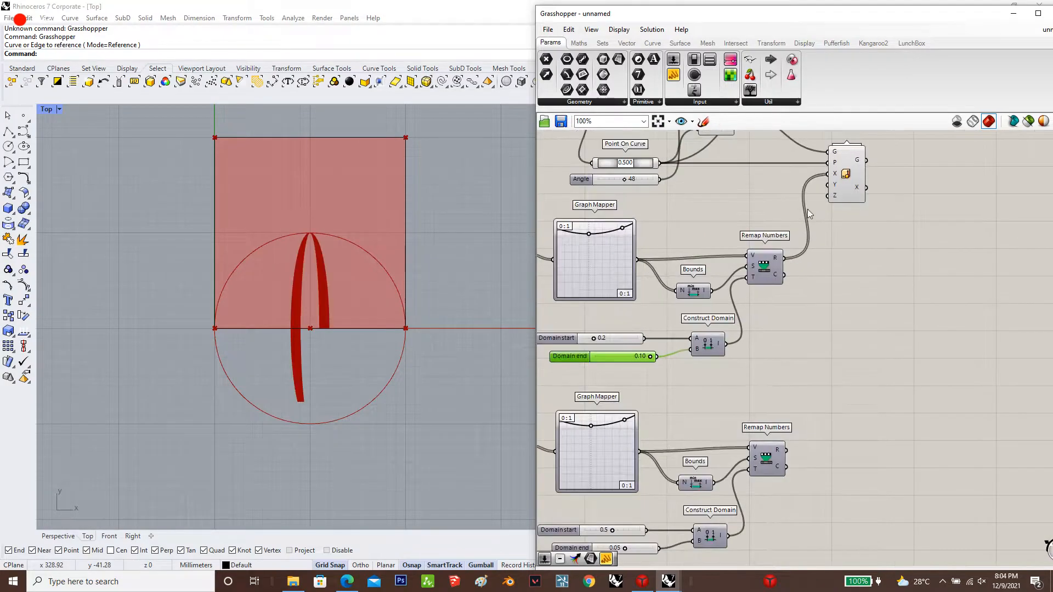
{"action": "left_click_drag", "start_coordinate": [827, 187], "coordinate": [787, 451]}
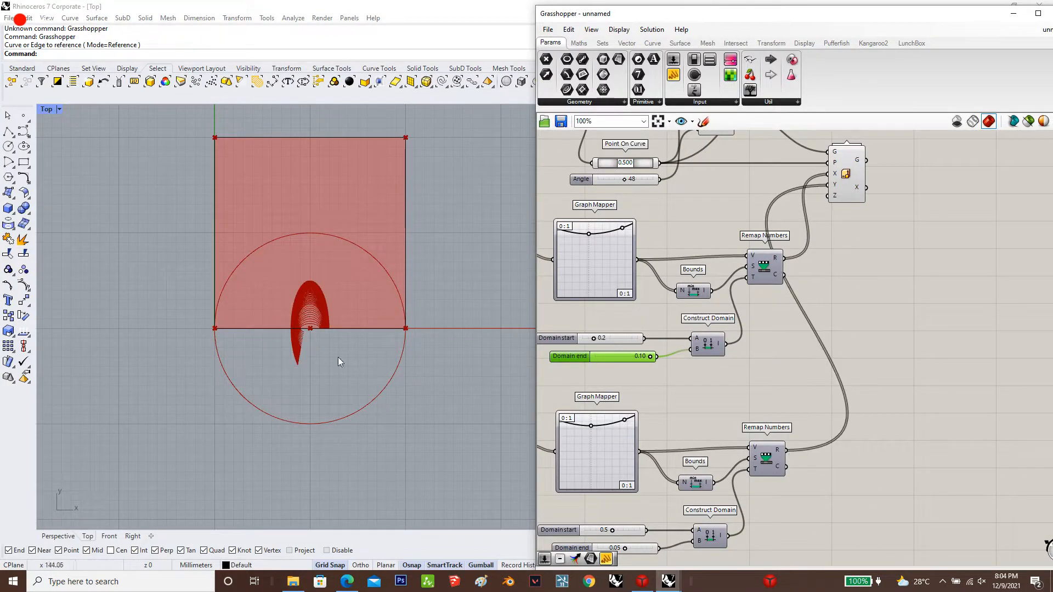
Swap the lower Construct Domain's inputs so the 0.05 slider feeds the start and the 0.5 slider feeds the end
{"action": "scroll", "coordinate": [309, 307], "scroll_direction": "up", "scroll_amount": 3}
{"action": "scroll", "coordinate": [309, 307], "scroll_direction": "up", "scroll_amount": 2}
{"action": "scroll", "coordinate": [871, 325], "scroll_direction": "down", "scroll_amount": 3}
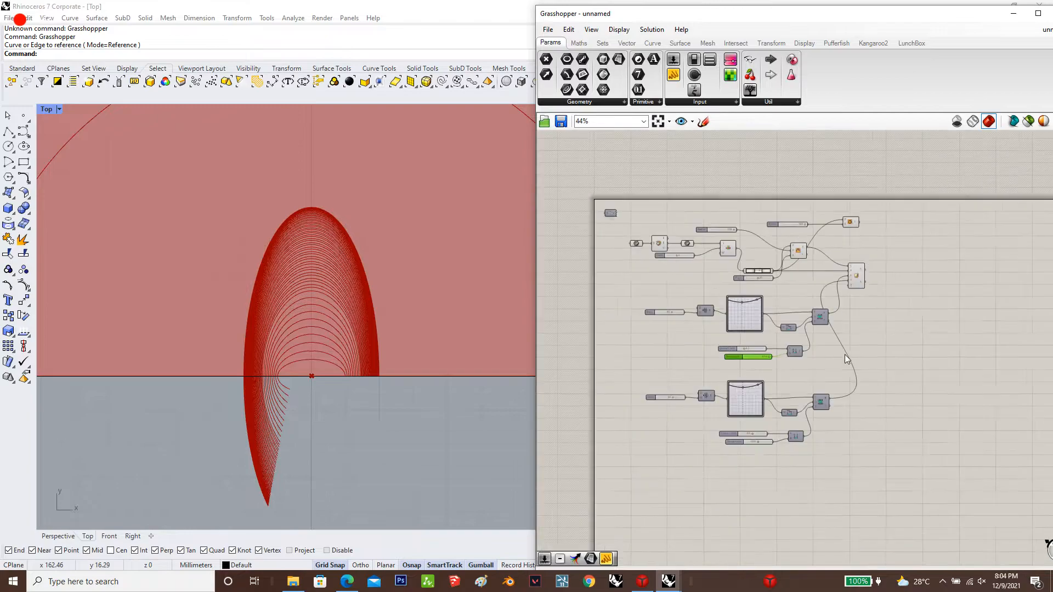
{"action": "scroll", "coordinate": [777, 439], "scroll_direction": "up", "scroll_amount": 2}
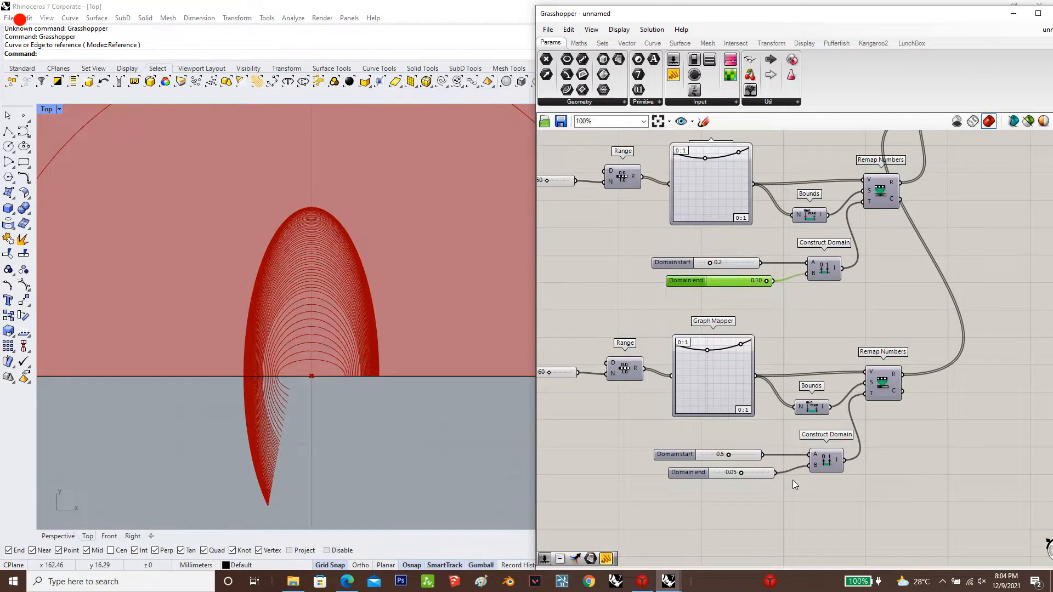
{"action": "scroll", "coordinate": [799, 466], "scroll_direction": "up", "scroll_amount": 3}
{"action": "left_click_drag", "start_coordinate": [792, 467], "coordinate": [751, 448]}
{"action": "left_click", "coordinate": [839, 459]}
{"action": "scroll", "coordinate": [829, 461], "scroll_direction": "down", "scroll_amount": 4}
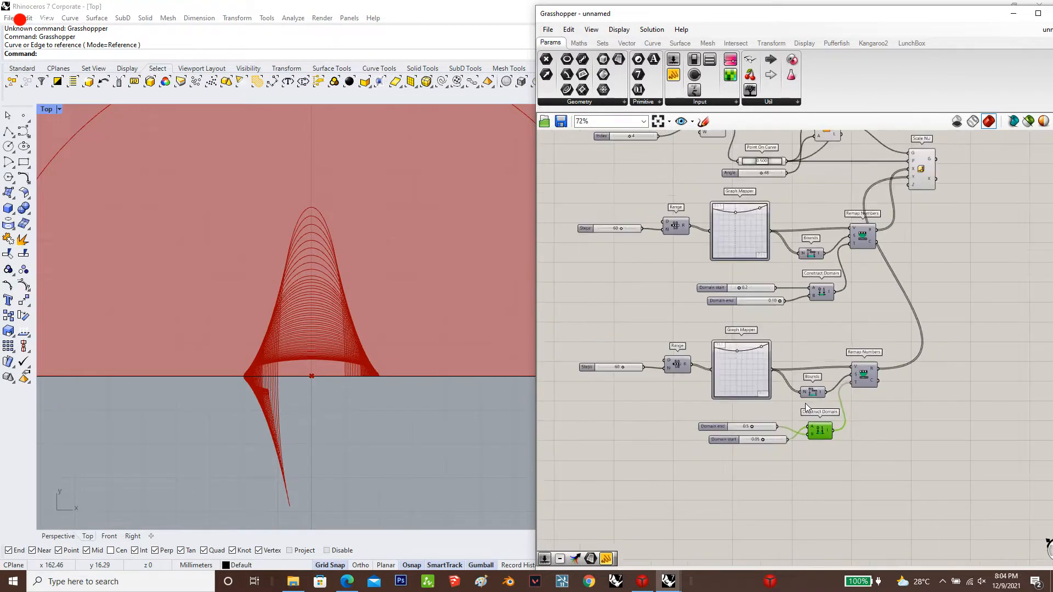
Swap the upper Construct Domain's inputs so the 0.10 slider feeds the start and the 0.2 slider feeds the end
{"action": "scroll", "coordinate": [781, 381], "scroll_direction": "up", "scroll_amount": 3}
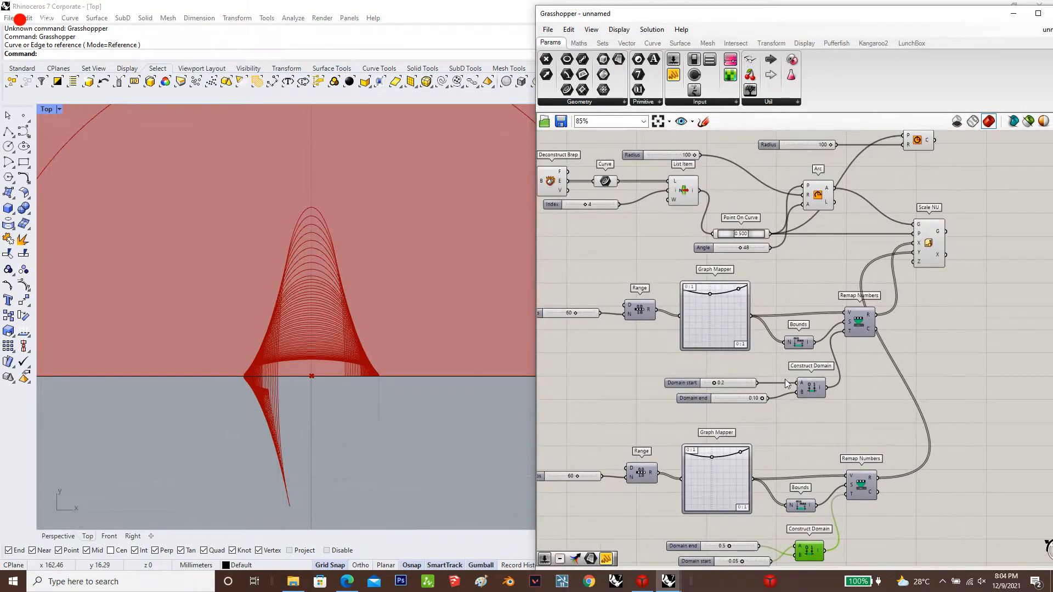
{"action": "left_click_drag", "start_coordinate": [805, 383], "coordinate": [752, 384]}
{"action": "scroll", "coordinate": [719, 318], "scroll_direction": "down", "scroll_amount": 2}
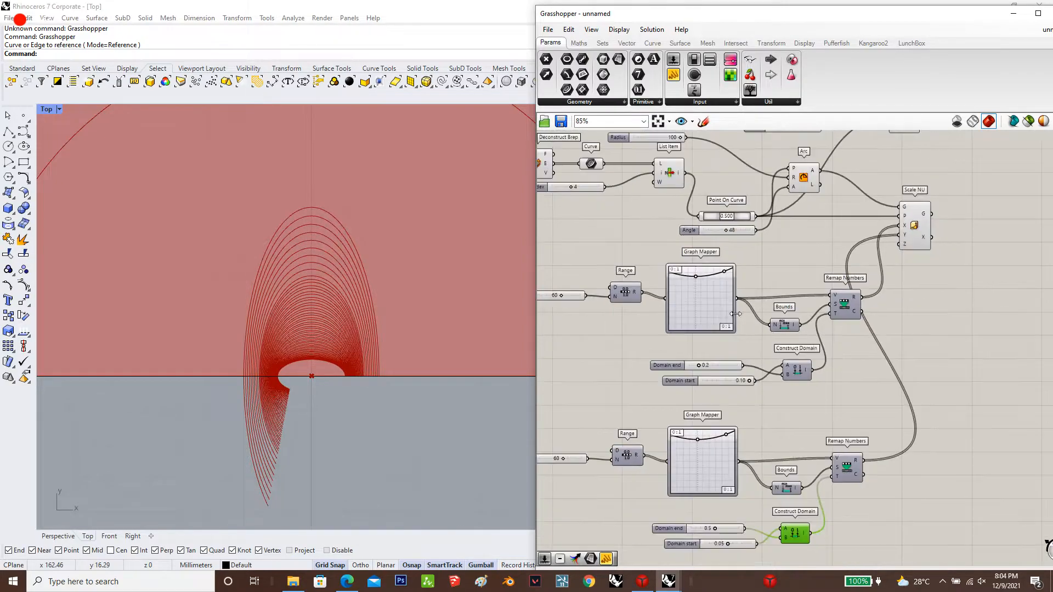
Pull the parabola vertices of both Graph Mappers down to about mid-graph, shifting the upper one toward the start of its range
{"action": "scroll", "coordinate": [703, 332], "scroll_direction": "up", "scroll_amount": 2}
{"action": "left_click_drag", "start_coordinate": [697, 481], "coordinate": [700, 511]}
{"action": "left_click_drag", "start_coordinate": [691, 258], "coordinate": [732, 287]}
{"action": "left_click_drag", "start_coordinate": [705, 287], "coordinate": [654, 296]}
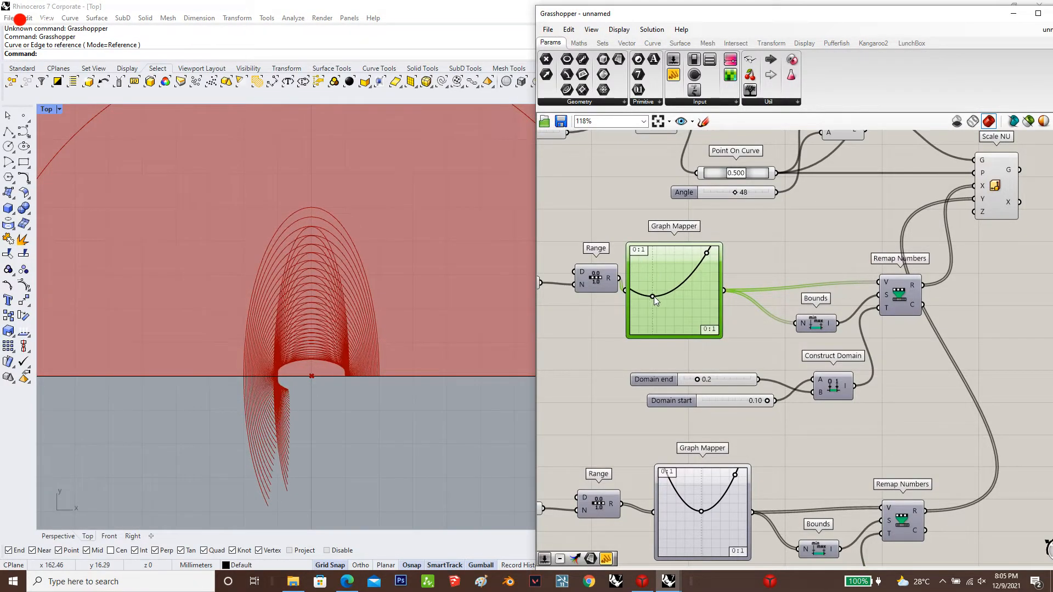
Change the upper Graph Mapper to the Sine type and reshape the curve into several full waves
{"action": "right_click", "coordinate": [672, 307]}
{"action": "mouse_move", "coordinate": [713, 442]}
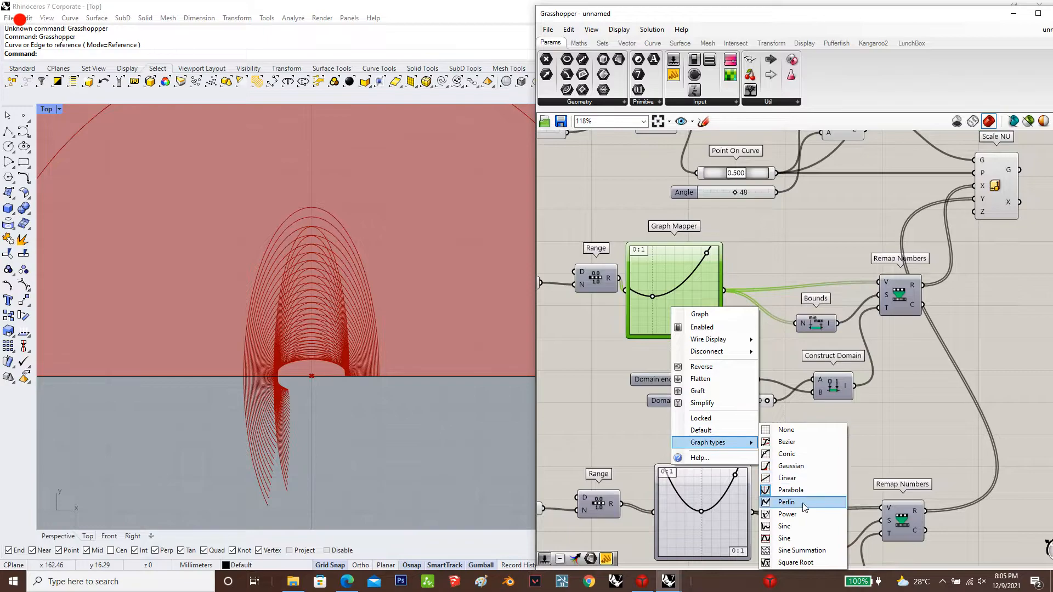
{"action": "left_click", "coordinate": [795, 538]}
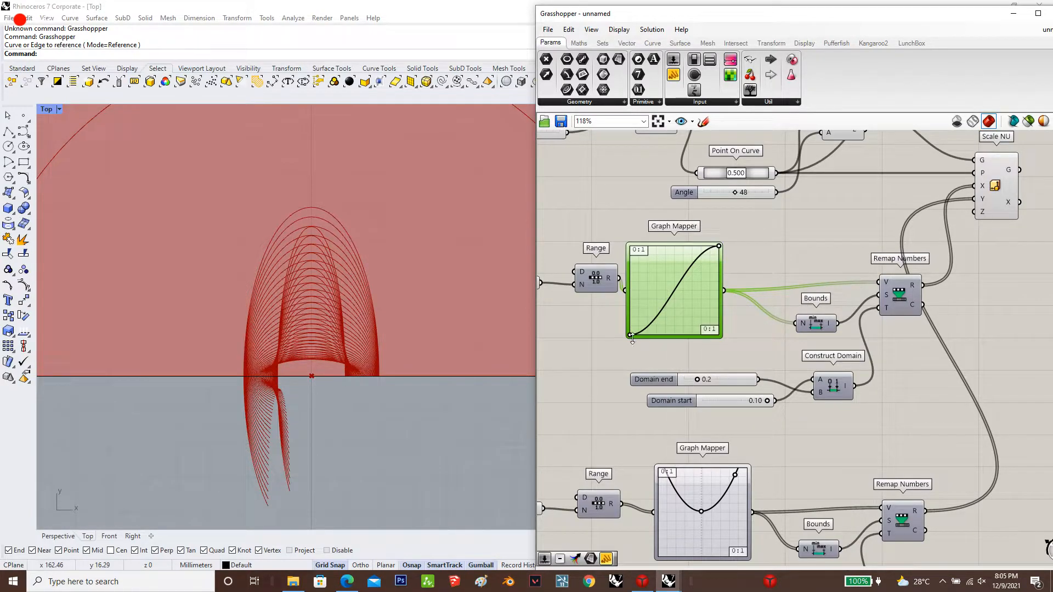
{"action": "left_click_drag", "start_coordinate": [633, 336], "coordinate": [699, 338]}
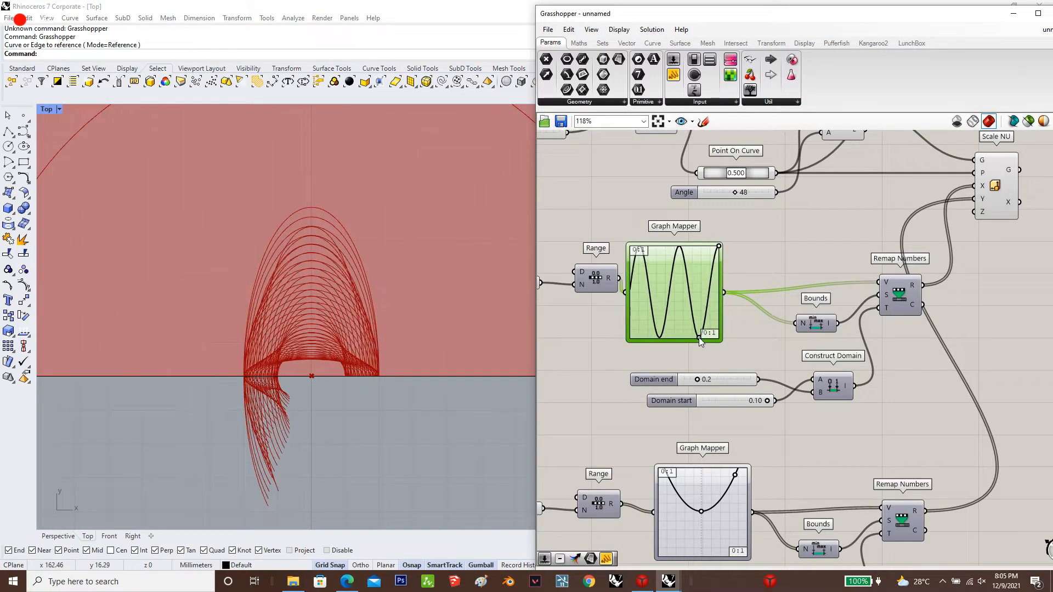
{"action": "double_click", "coordinate": [699, 337]}
{"action": "left_click", "coordinate": [841, 422]}
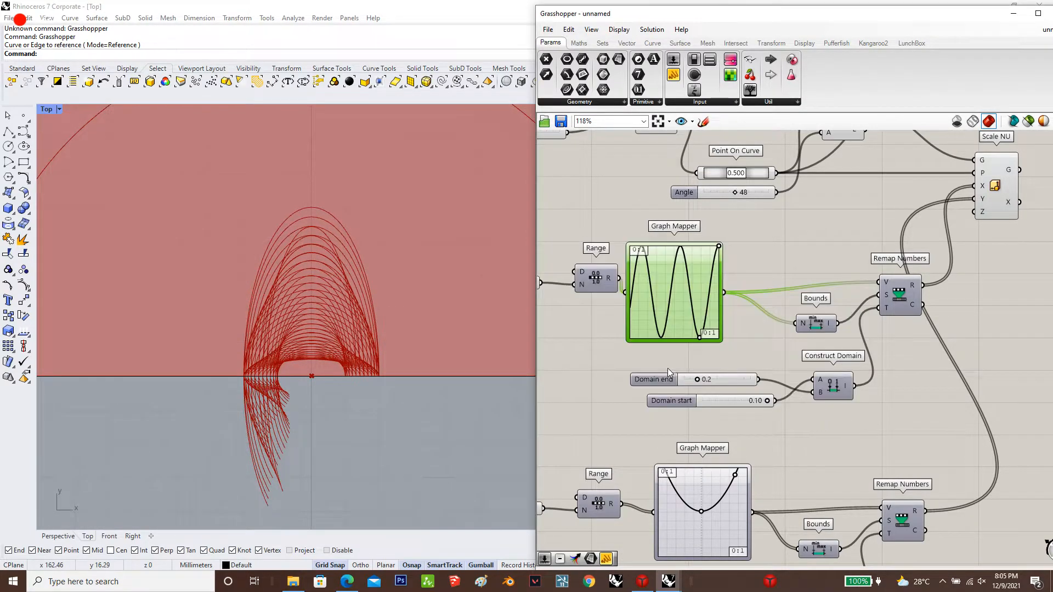
Set the upper group's Domain end slider to 0.5 and the lower group's Domain end slider to 1.0
{"action": "left_click_drag", "start_coordinate": [700, 379], "coordinate": [718, 379]}
{"action": "scroll", "coordinate": [719, 384], "scroll_direction": "down", "scroll_amount": 3}
{"action": "scroll", "coordinate": [724, 482], "scroll_direction": "up", "scroll_amount": 4}
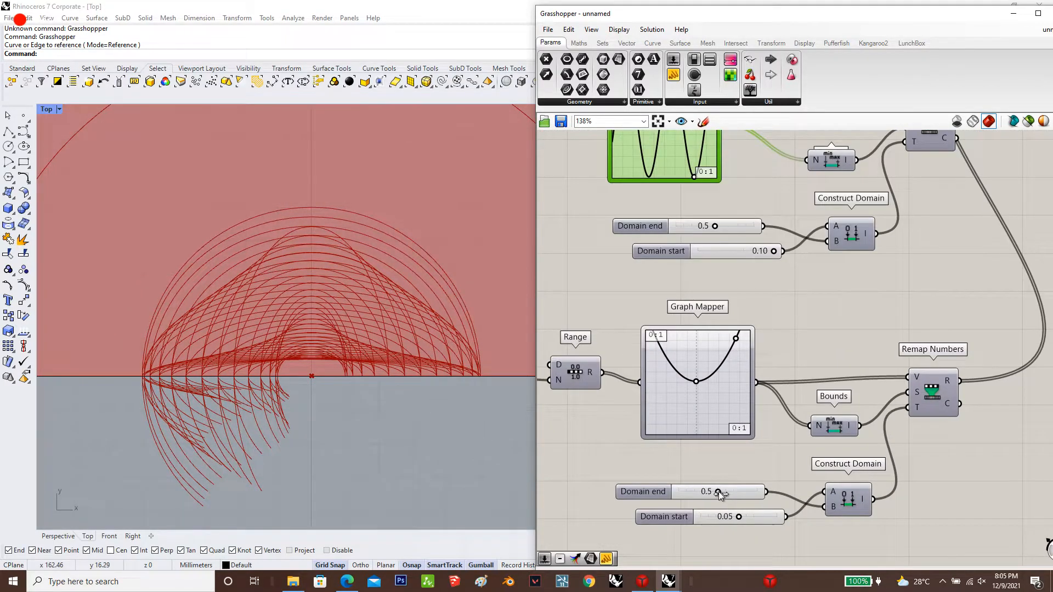
{"action": "left_click_drag", "start_coordinate": [720, 494], "coordinate": [771, 494]}
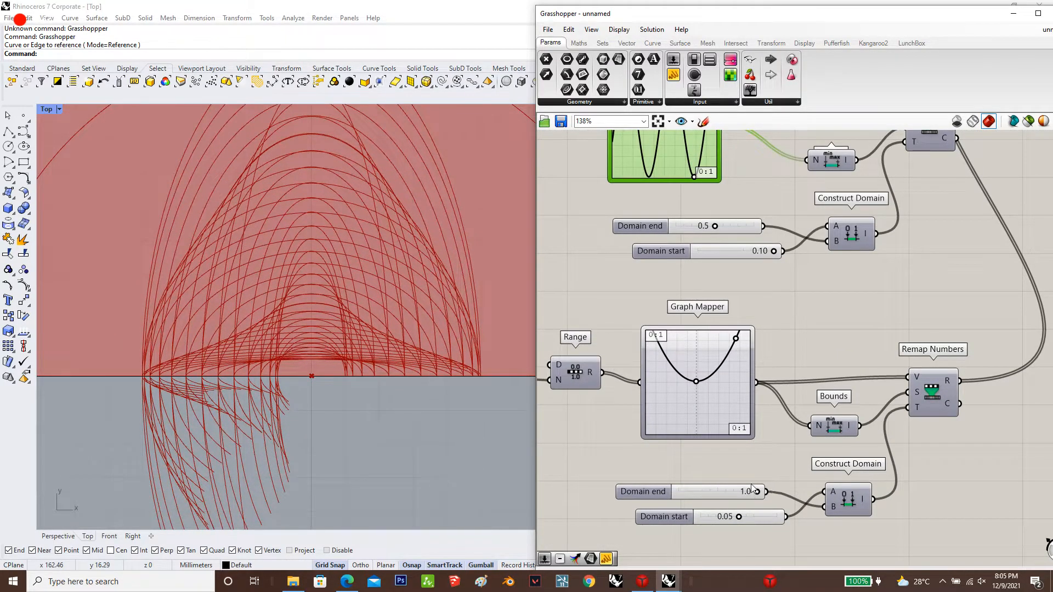
Stretch the upper Graph Mapper's sine curve to a single rise with its low point near the start of the graph
{"action": "scroll", "coordinate": [739, 313], "scroll_direction": "down", "scroll_amount": 3}
{"action": "scroll", "coordinate": [712, 194], "scroll_direction": "up", "scroll_amount": 3}
{"action": "left_click_drag", "start_coordinate": [723, 267], "coordinate": [665, 269]}
{"action": "scroll", "coordinate": [364, 318], "scroll_direction": "down", "scroll_amount": 3}
{"action": "scroll", "coordinate": [364, 318], "scroll_direction": "down", "scroll_amount": 2}
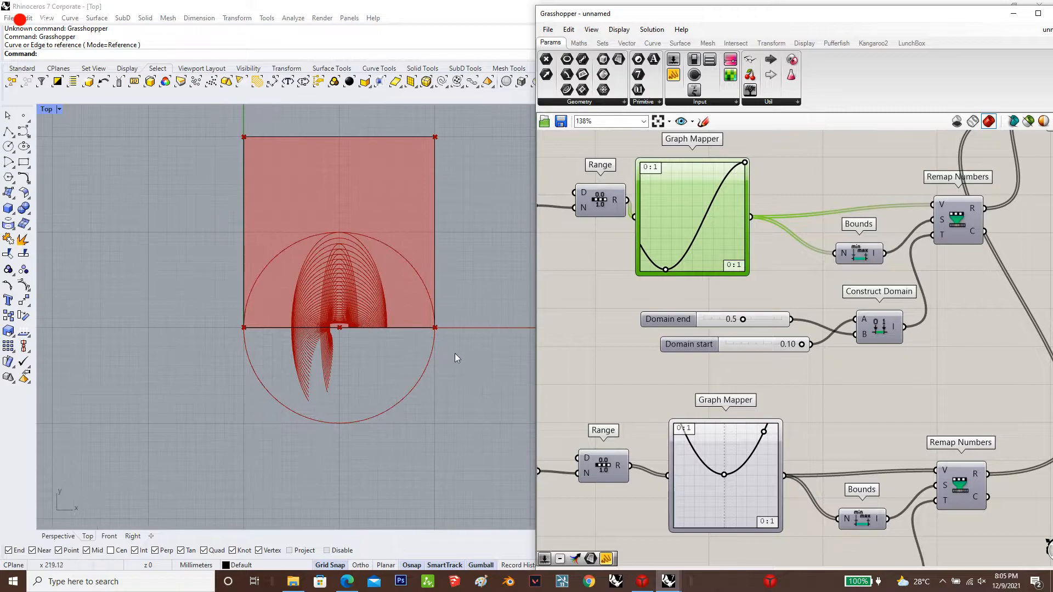
Add a second Scale NU component beyond the existing Scale NU and Circle components
{"action": "scroll", "coordinate": [721, 296], "scroll_direction": "down", "scroll_amount": 3}
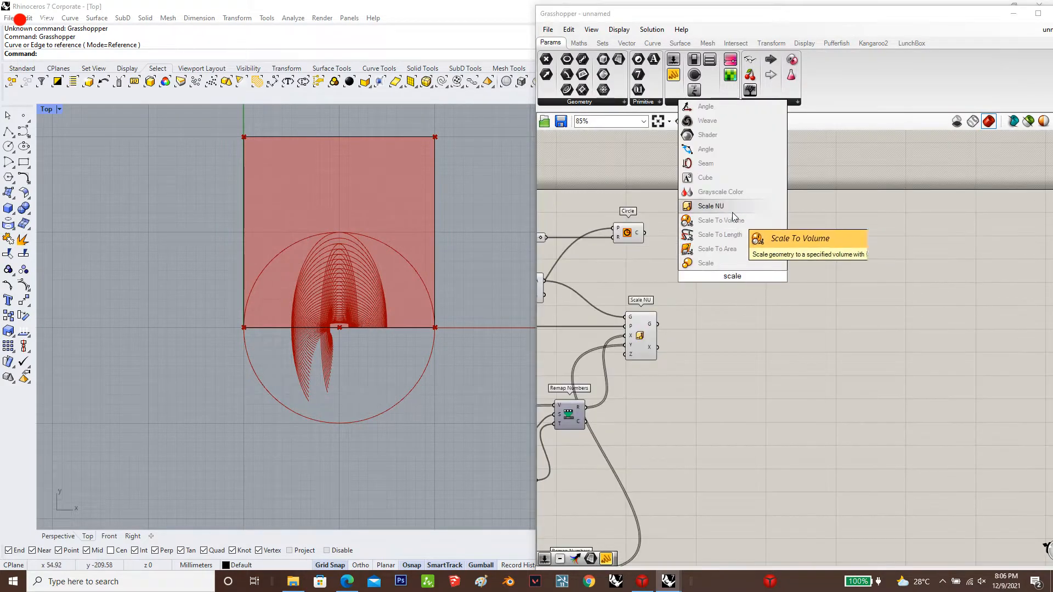
{"action": "left_click_drag", "start_coordinate": [733, 211], "coordinate": [744, 284]}
{"action": "scroll", "coordinate": [734, 333], "scroll_direction": "down", "scroll_amount": 1}
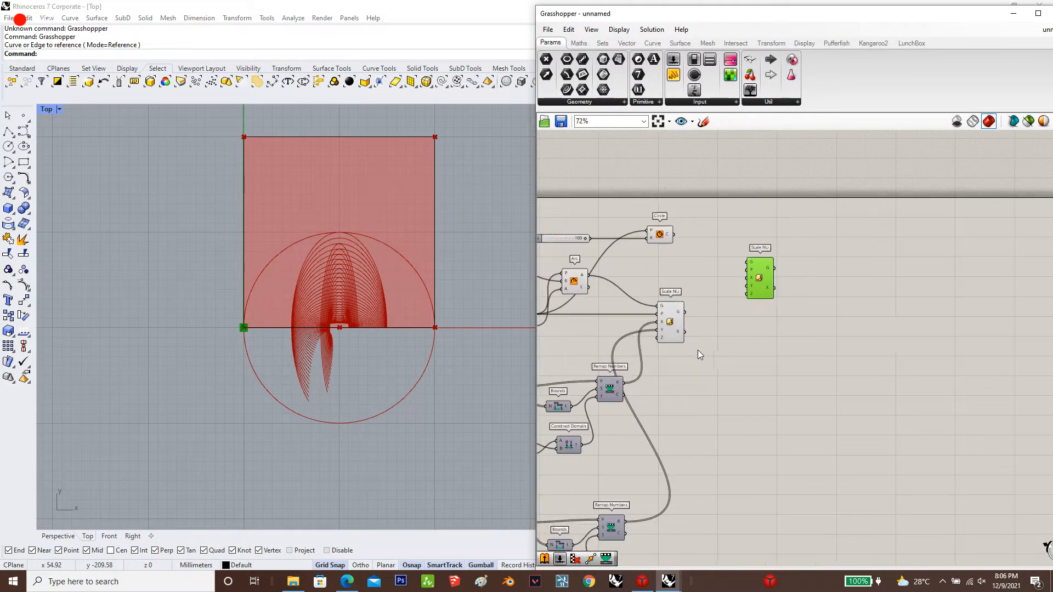
Connect the upper Remap Numbers result to the new Scale NU's X input and the lower one to its Y input
{"action": "left_click_drag", "start_coordinate": [623, 382], "coordinate": [624, 521]}
{"action": "scroll", "coordinate": [757, 288], "scroll_direction": "up", "scroll_amount": 3}
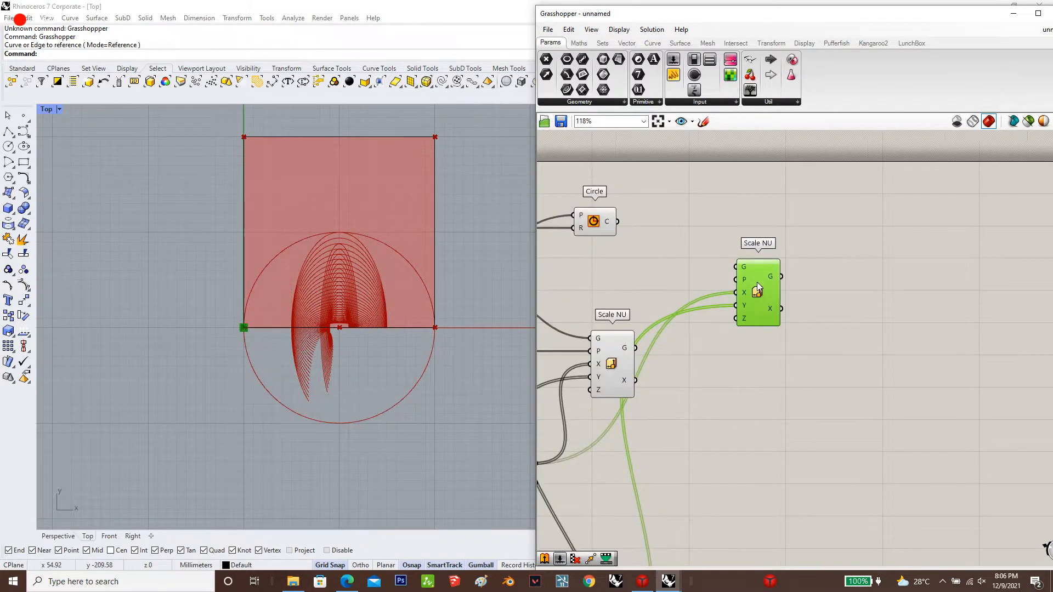
{"action": "left_click_drag", "start_coordinate": [757, 286], "coordinate": [765, 286]}
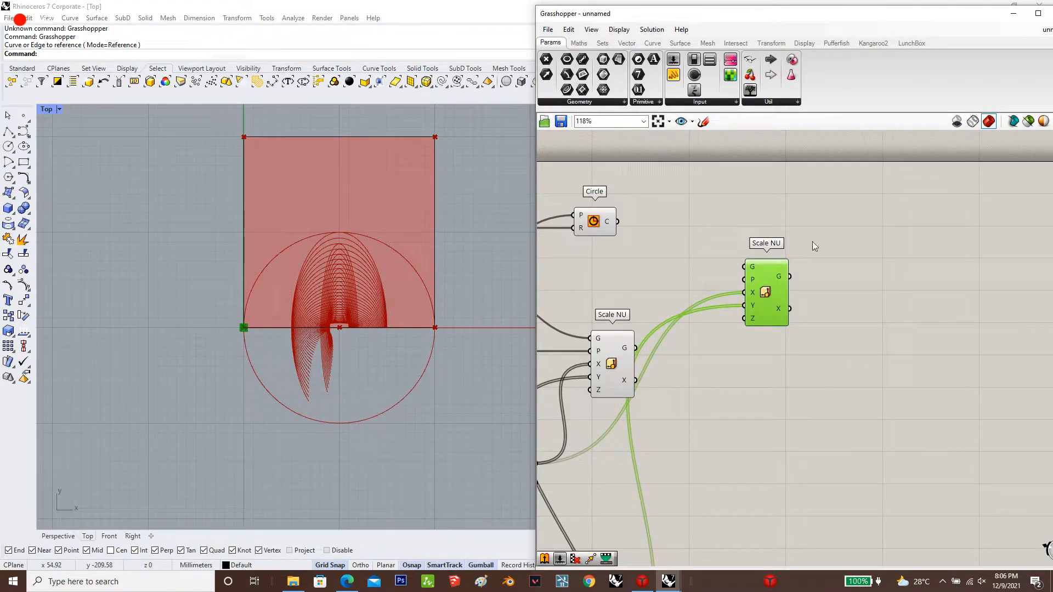
Connect the Point On Curve output to the new Scale NU's P input and the Circle output to its G input
{"action": "scroll", "coordinate": [735, 265], "scroll_direction": "down", "scroll_amount": 3}
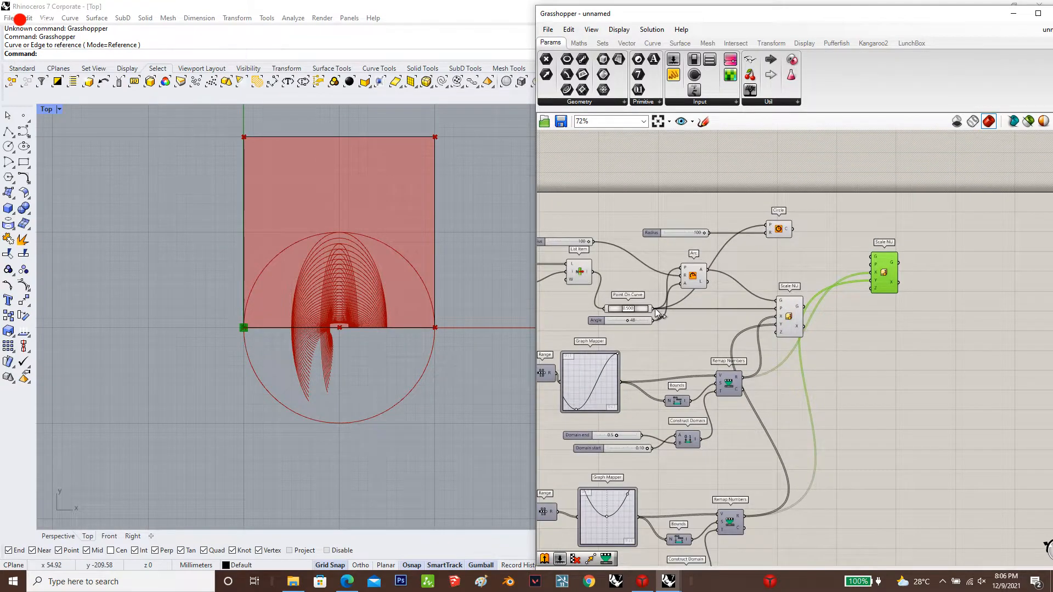
{"action": "left_click_drag", "start_coordinate": [873, 267], "coordinate": [652, 308]}
{"action": "scroll", "coordinate": [865, 255], "scroll_direction": "up", "scroll_amount": 2}
{"action": "left_click_drag", "start_coordinate": [873, 256], "coordinate": [764, 219]}
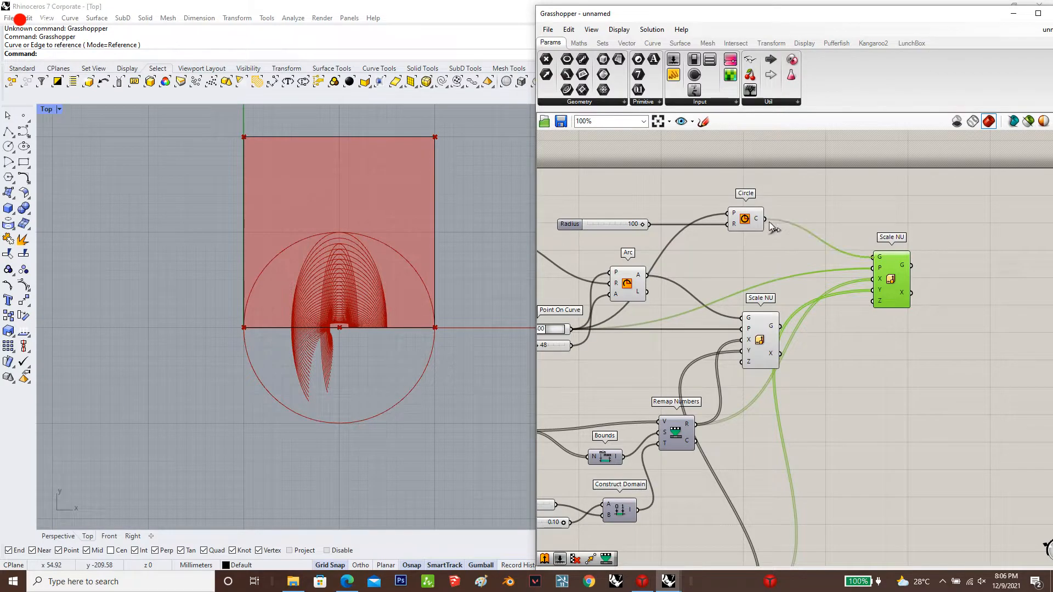
{"action": "middle_click", "coordinate": [896, 277]}
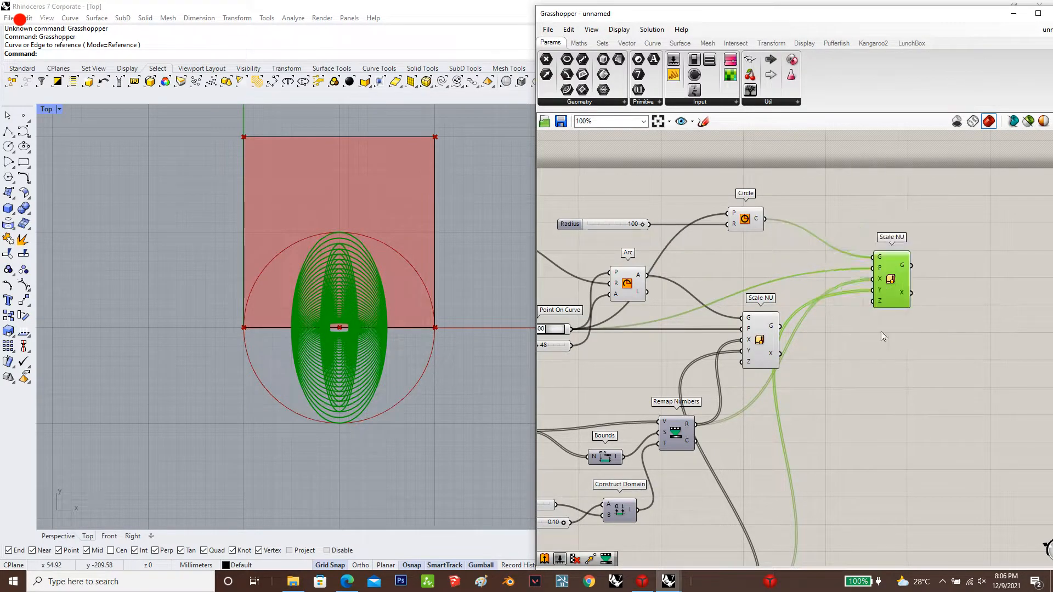
Arrange the arc's Scale NU component directly below the circle's Scale NU component
{"action": "left_click_drag", "start_coordinate": [894, 291], "coordinate": [885, 281]}
{"action": "left_click_drag", "start_coordinate": [766, 338], "coordinate": [888, 353]}
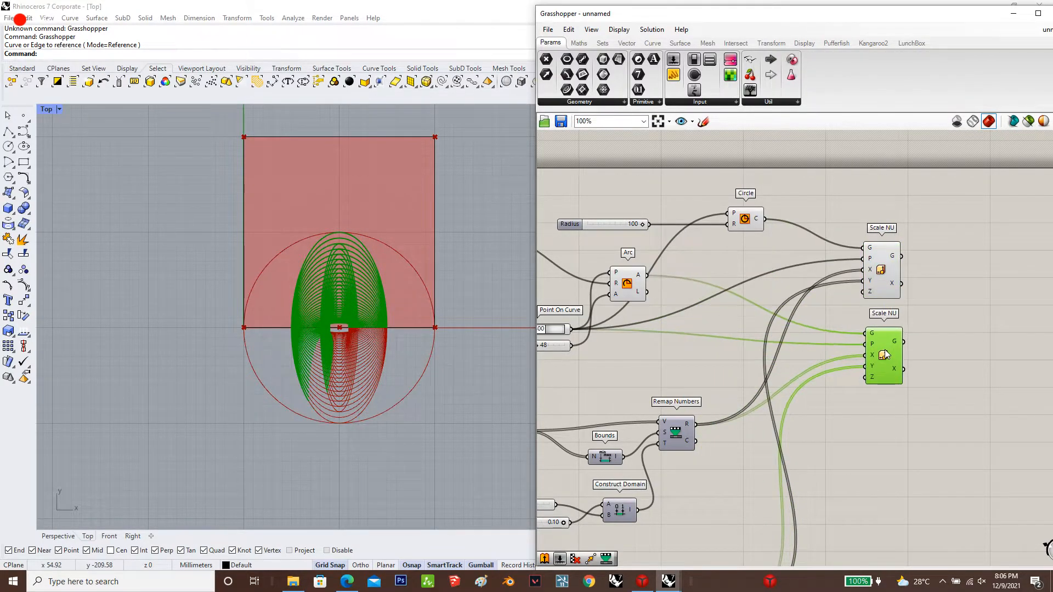
{"action": "left_click", "coordinate": [740, 243]}
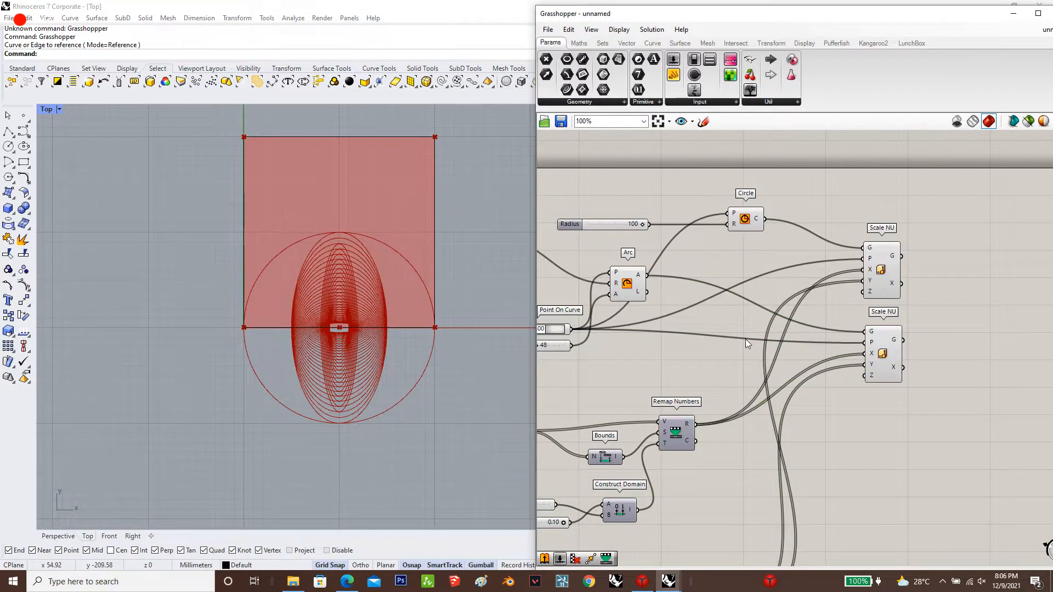
{"action": "scroll", "coordinate": [749, 342], "scroll_direction": "down", "scroll_amount": 4}
{"action": "scroll", "coordinate": [899, 325], "scroll_direction": "up", "scroll_amount": 3}
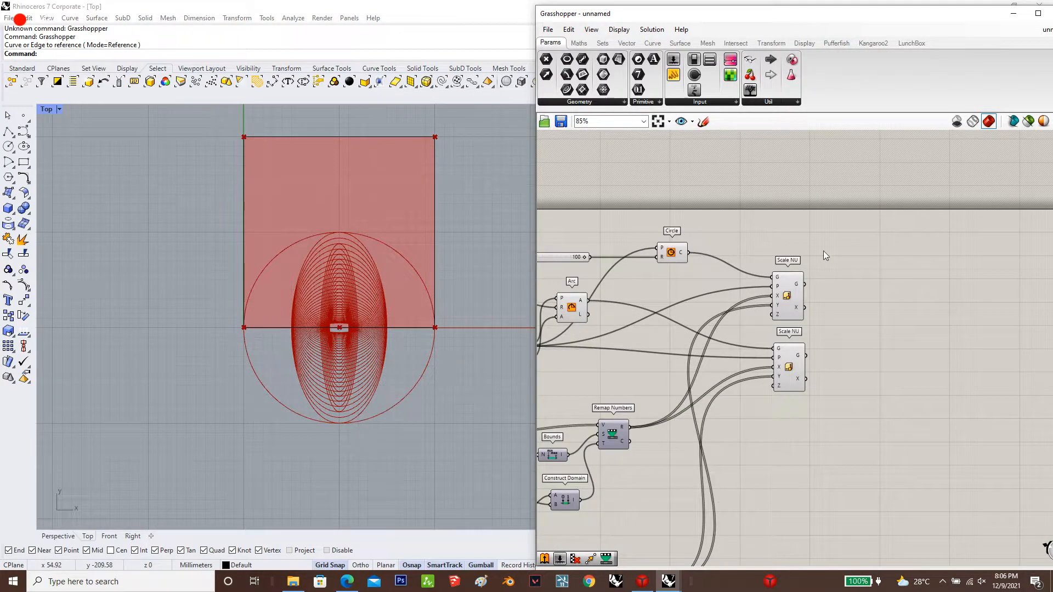
Replace the maximized Top view in Rhino with the maximized Perspective viewport
{"action": "double_click", "coordinate": [47, 109]}
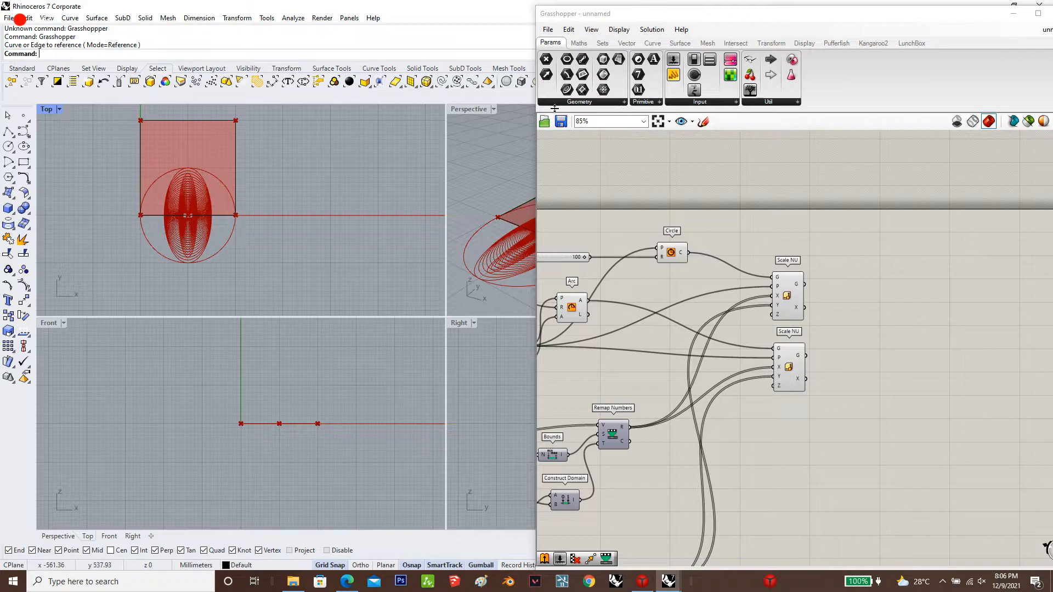
{"action": "double_click", "coordinate": [480, 109]}
{"action": "scroll", "coordinate": [324, 354], "scroll_direction": "down", "scroll_amount": 3}
{"action": "scroll", "coordinate": [323, 355], "scroll_direction": "up", "scroll_amount": 3}
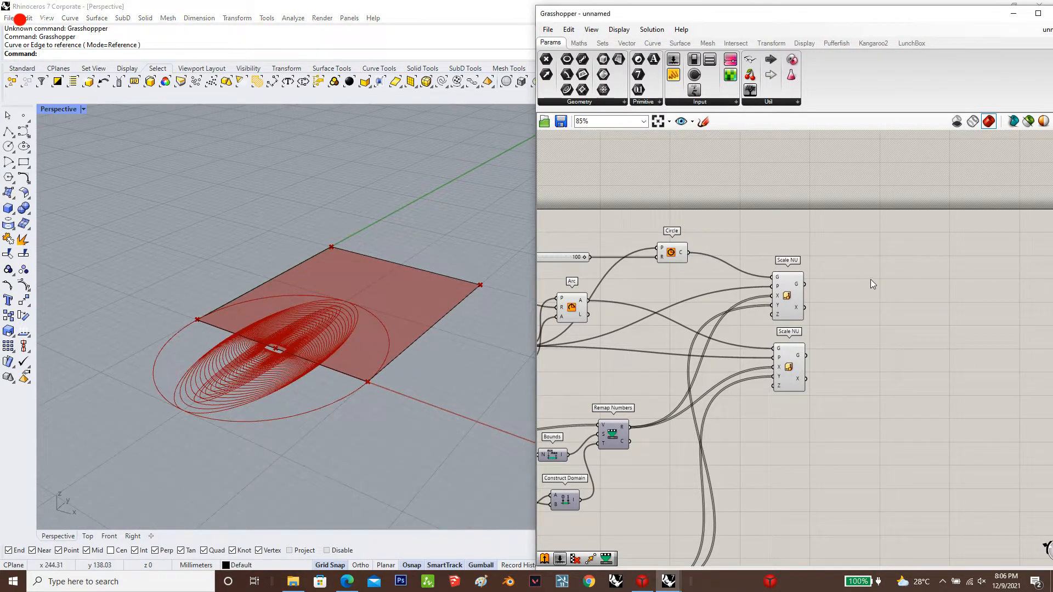
{"action": "double_click", "coordinate": [866, 255]}
{"action": "type", "text": "culsl"}
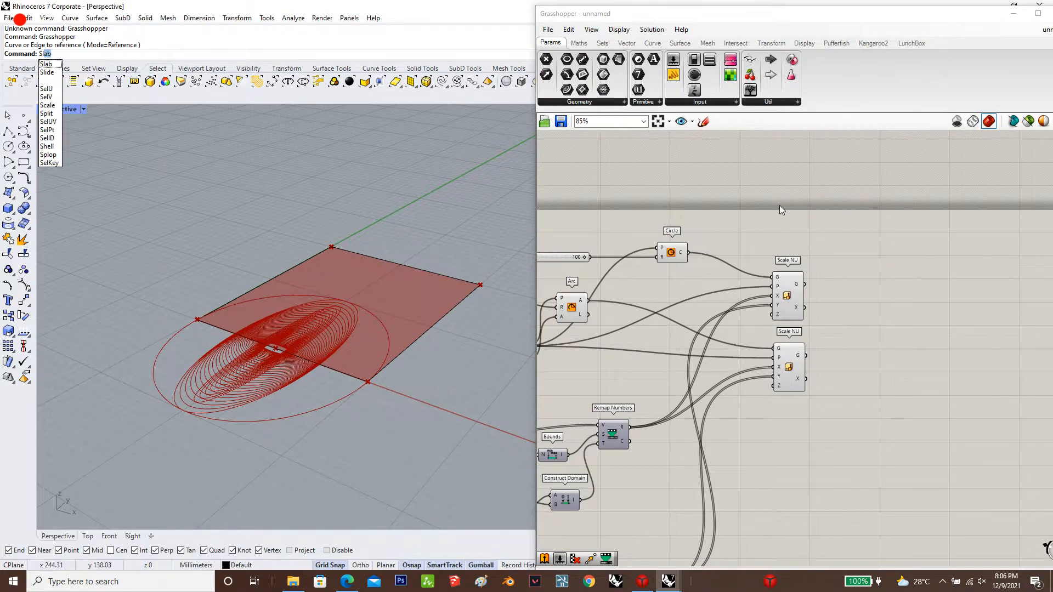
{"action": "key", "text": "Escape"}
Add a Scale component beyond the two Scale NU components
{"action": "double_click", "coordinate": [858, 258]}
{"action": "type", "text": "scal"}
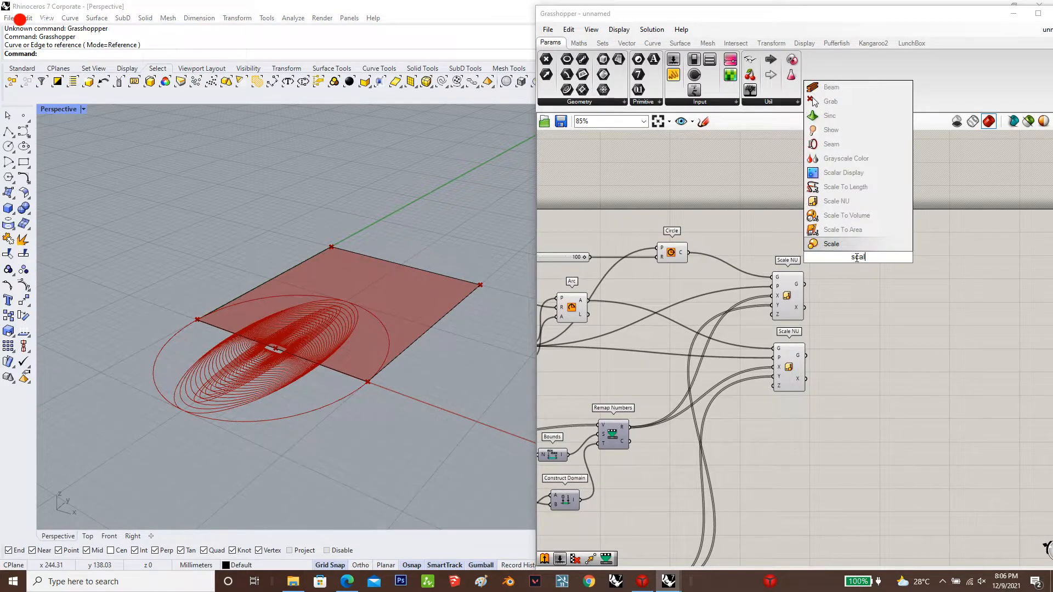
{"action": "left_click", "coordinate": [854, 245]}
{"action": "left_click_drag", "start_coordinate": [863, 257], "coordinate": [953, 251]}
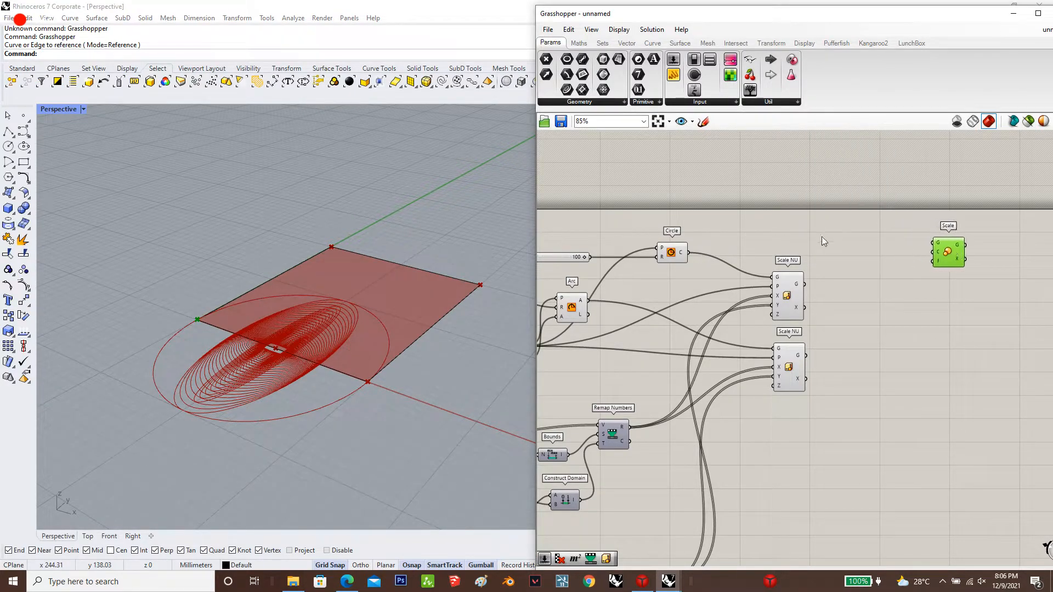
Add an Area component fed by the circle's Scale NU, then connect its centroid and the scaled circles to Scale's C and G inputs
{"action": "double_click", "coordinate": [854, 272]}
{"action": "type", "text": "area"}
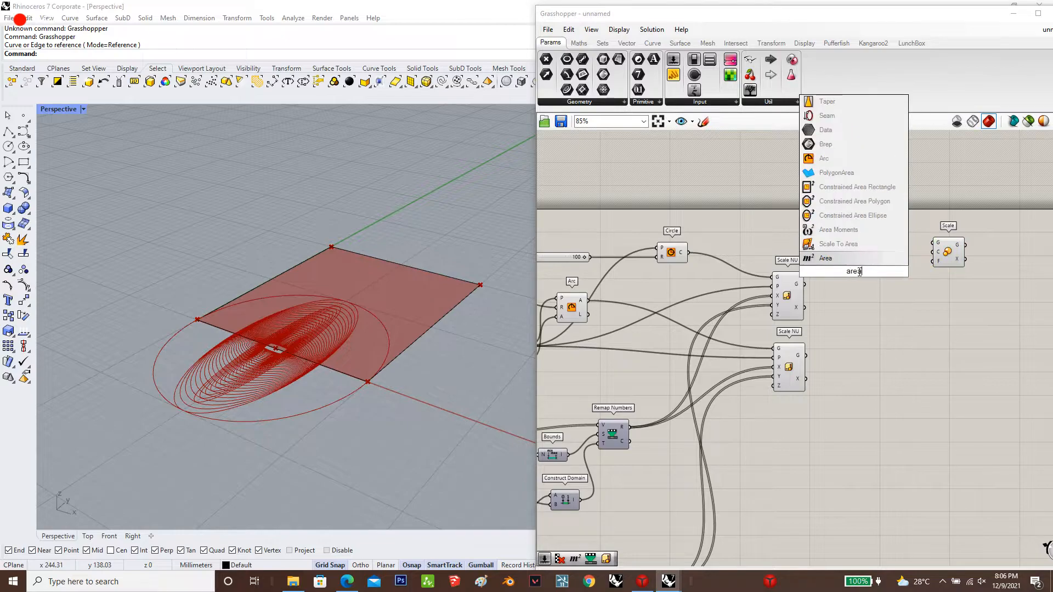
{"action": "key", "text": "Return"}
{"action": "left_click_drag", "start_coordinate": [810, 286], "coordinate": [863, 289]}
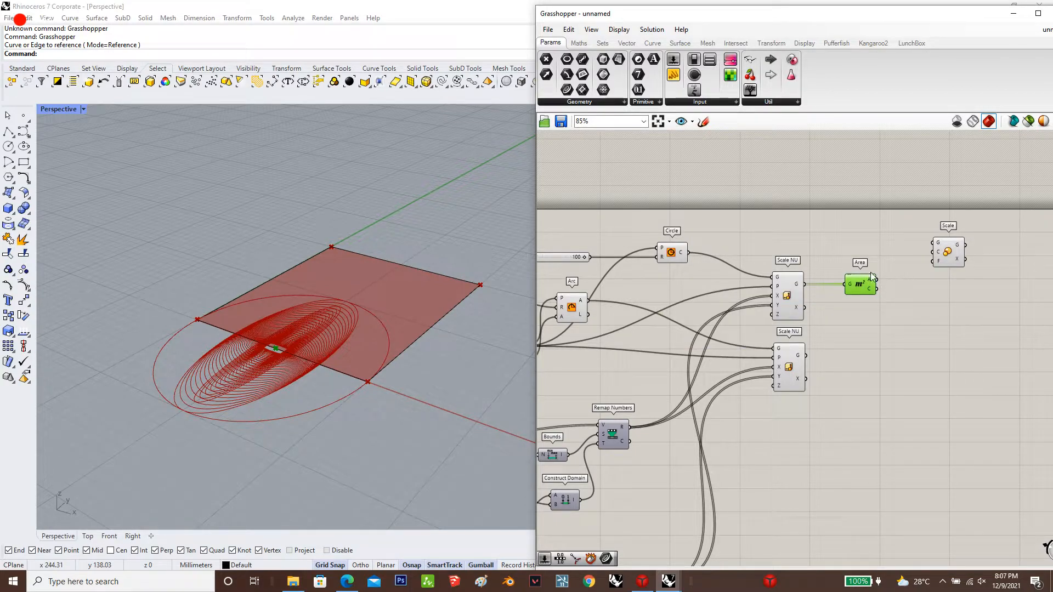
{"action": "mouse_move", "coordinate": [868, 290]}
{"action": "left_mouse_down"}
{"action": "mouse_move", "coordinate": [937, 262]}
{"action": "mouse_move", "coordinate": [805, 282]}
{"action": "left_mouse_up"}
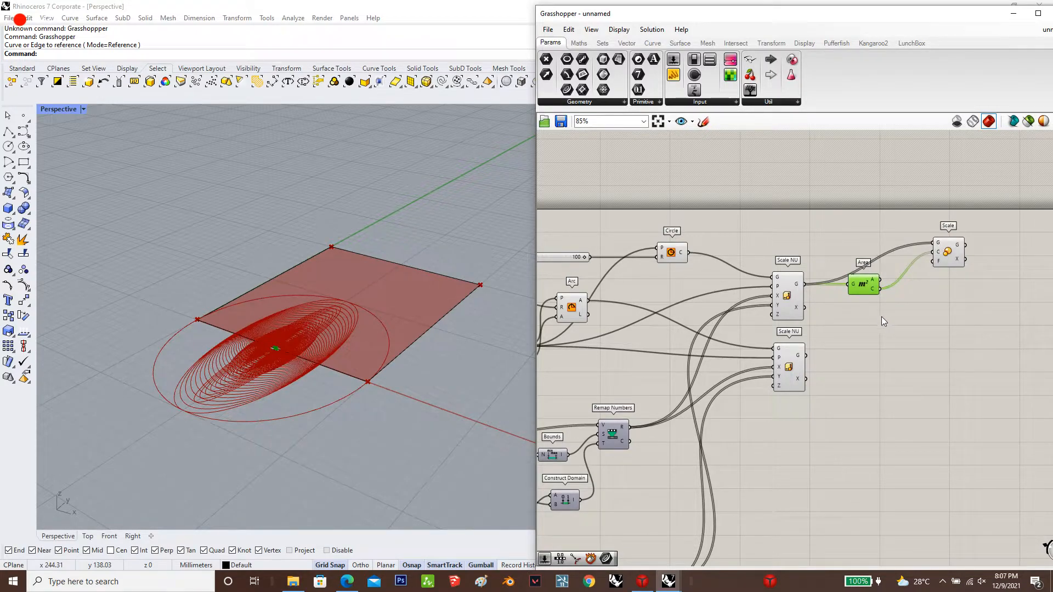
Create a number slider of 0.9, connect it to Scale's Factor input and place it above the Area component
{"action": "double_click", "coordinate": [825, 209]}
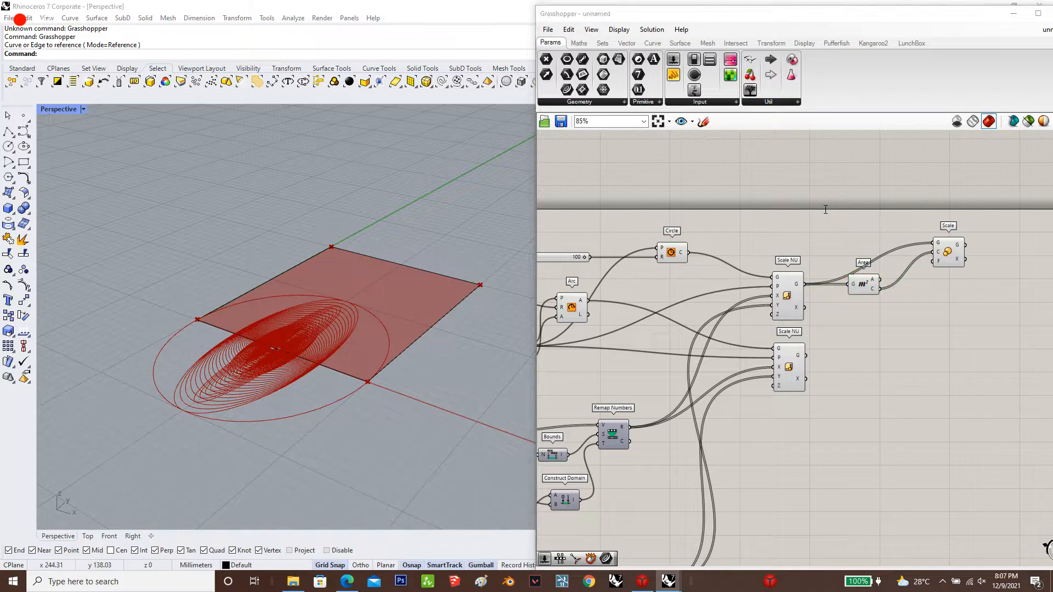
{"action": "type", "text": "0.9"}
{"action": "key", "text": "Return"}
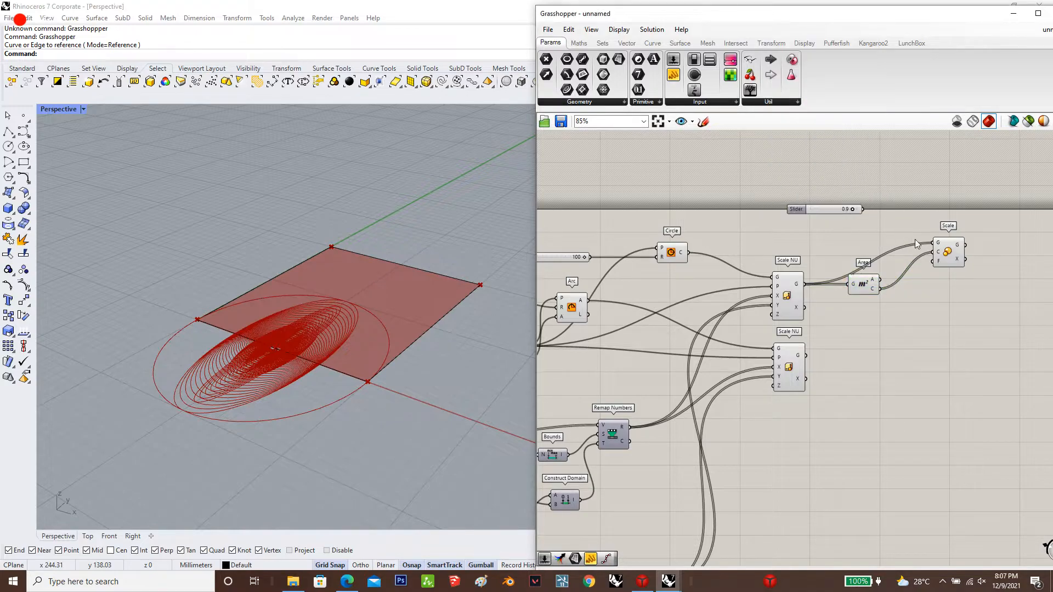
{"action": "left_click_drag", "start_coordinate": [935, 262], "coordinate": [861, 209]}
{"action": "left_click_drag", "start_coordinate": [925, 255], "coordinate": [934, 261]}
{"action": "left_click_drag", "start_coordinate": [834, 218], "coordinate": [844, 239]}
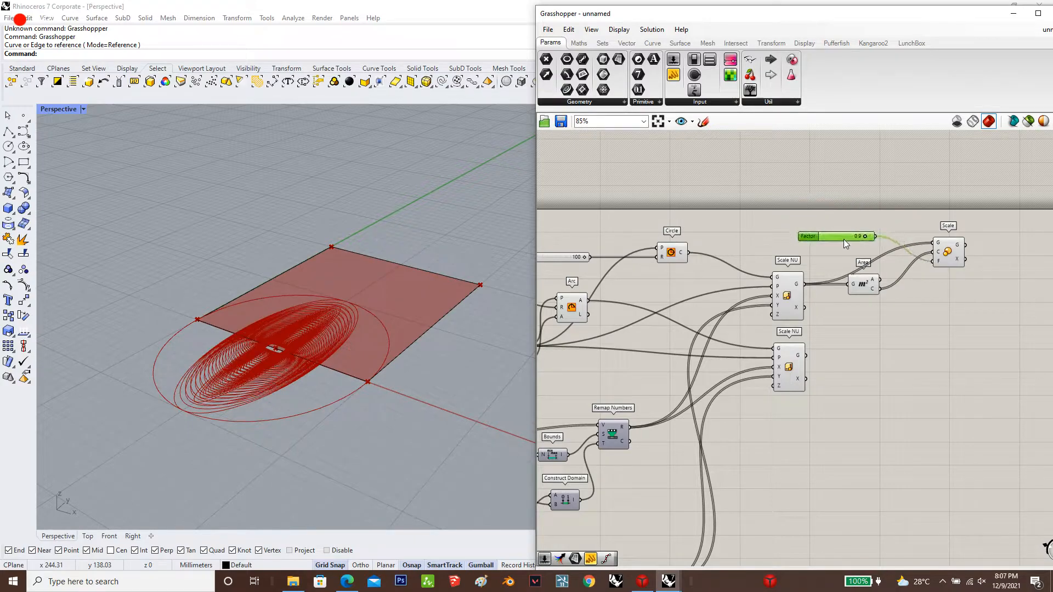
{"action": "scroll", "coordinate": [778, 268], "scroll_direction": "down", "scroll_amount": 3}
{"action": "scroll", "coordinate": [985, 273], "scroll_direction": "up", "scroll_amount": 4}
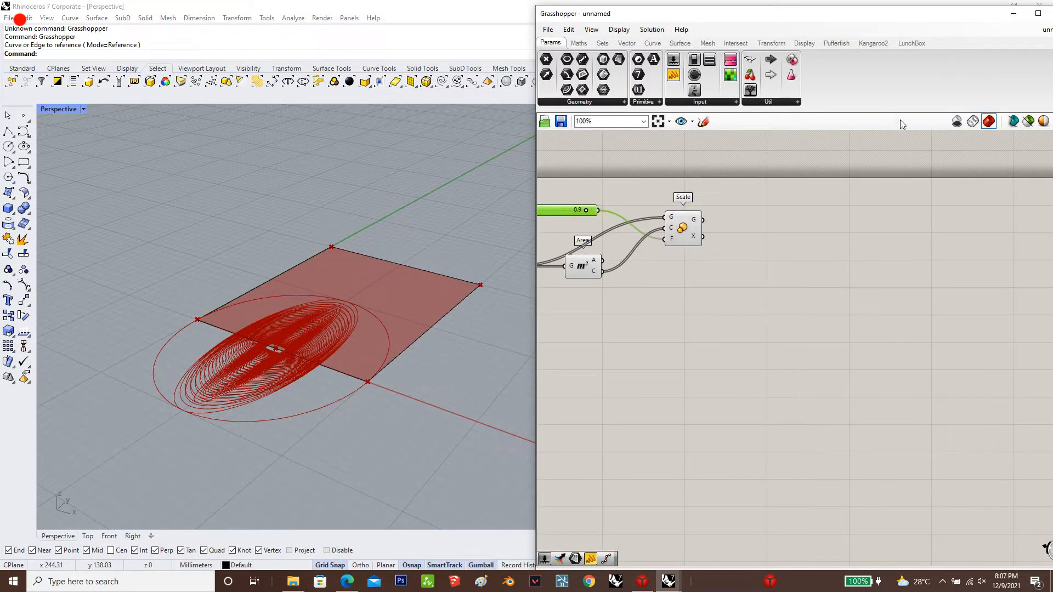
{"action": "double_click", "coordinate": [1025, 313]}
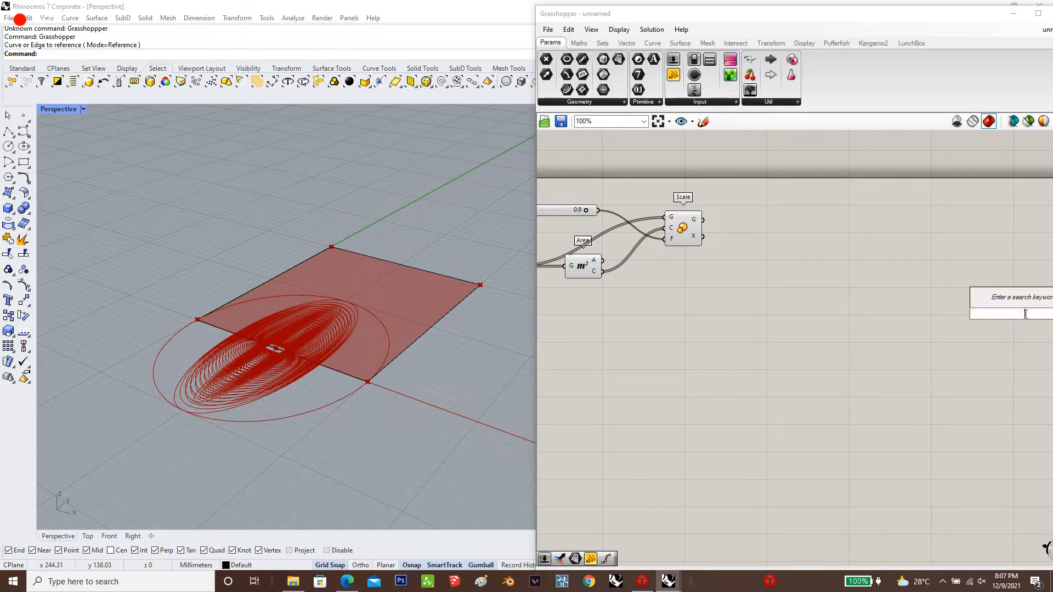
{"action": "type", "text": "move"}
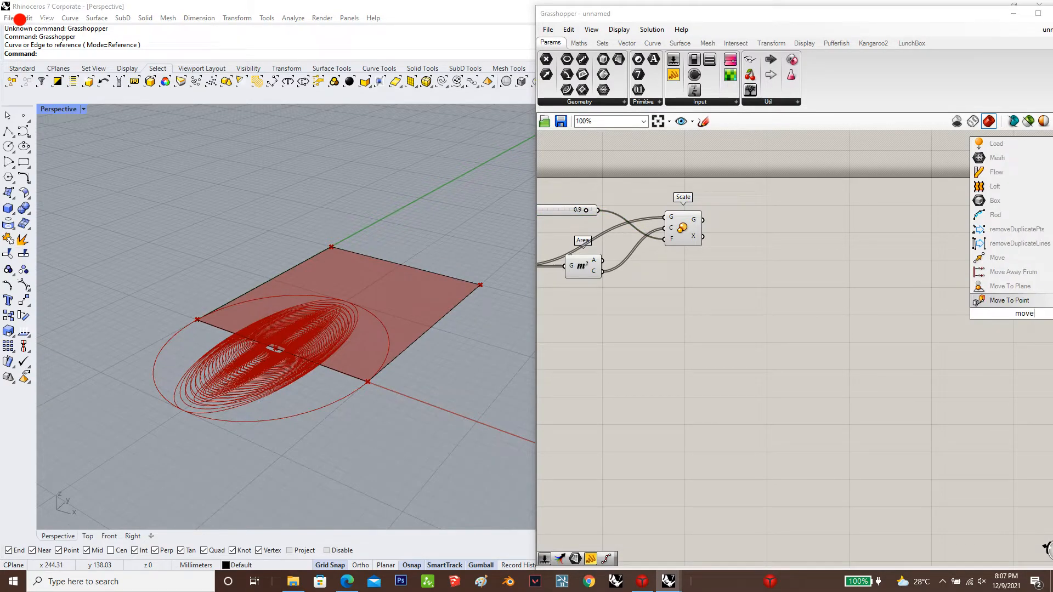
{"action": "left_click", "coordinate": [721, 313]}
{"action": "scroll", "coordinate": [809, 277], "scroll_direction": "down", "scroll_amount": 4}
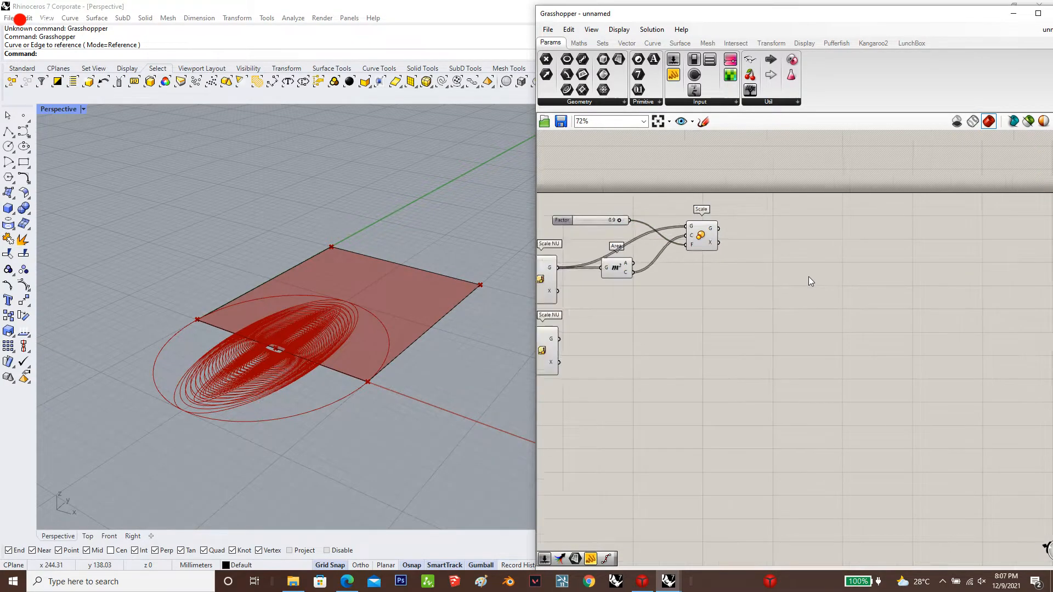
{"action": "scroll", "coordinate": [744, 330], "scroll_direction": "up", "scroll_amount": 4}
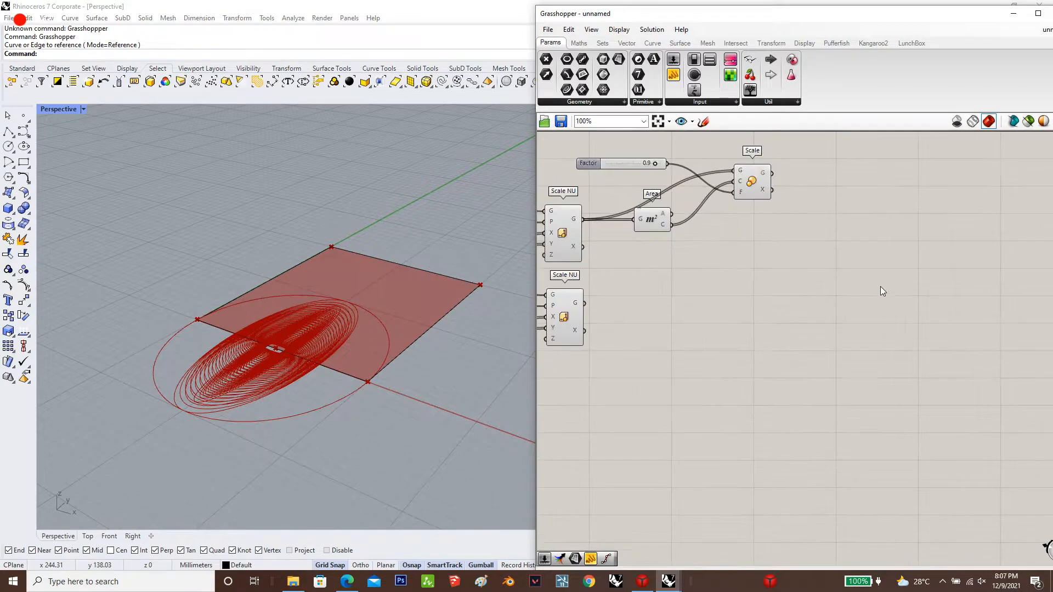
Add a Move component beyond the lower Scale NU and a Unit Z component just before it
{"action": "double_click", "coordinate": [789, 324]}
{"action": "type", "text": "move"}
{"action": "key", "text": "Return"}
{"action": "left_click_drag", "start_coordinate": [788, 325], "coordinate": [797, 328]}
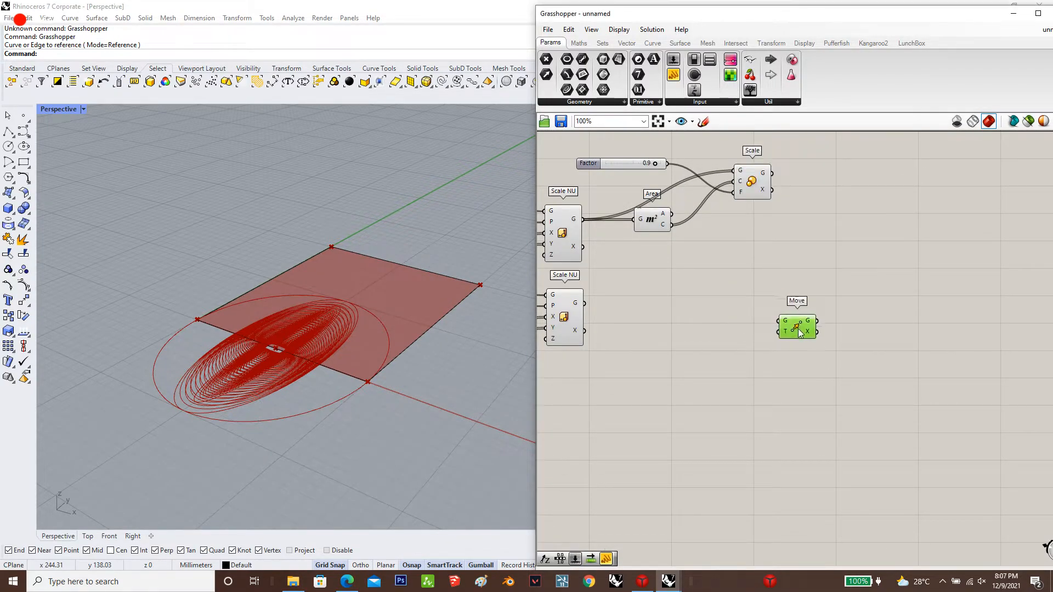
{"action": "left_click", "coordinate": [726, 364]}
{"action": "double_click", "coordinate": [726, 364]}
{"action": "type", "text": "z"}
{"action": "key", "text": "Return"}
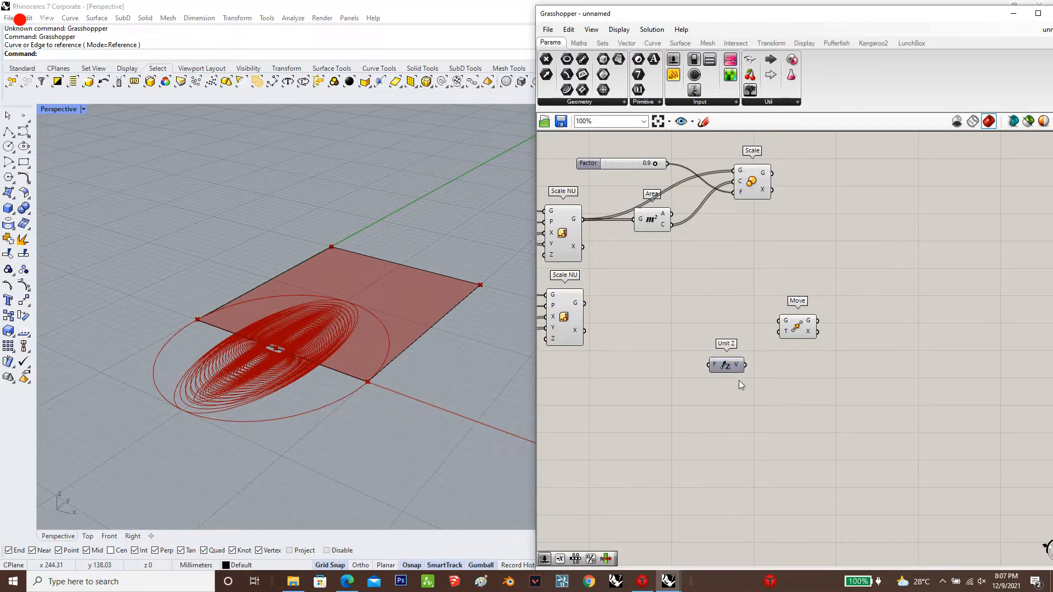
{"action": "scroll", "coordinate": [716, 400], "scroll_direction": "down", "scroll_amount": 2}
{"action": "scroll", "coordinate": [716, 399], "scroll_direction": "up", "scroll_amount": 1}
{"action": "type", "text": "r"}
{"action": "double_click", "coordinate": [723, 384]}
{"action": "type", "text": "ange"}
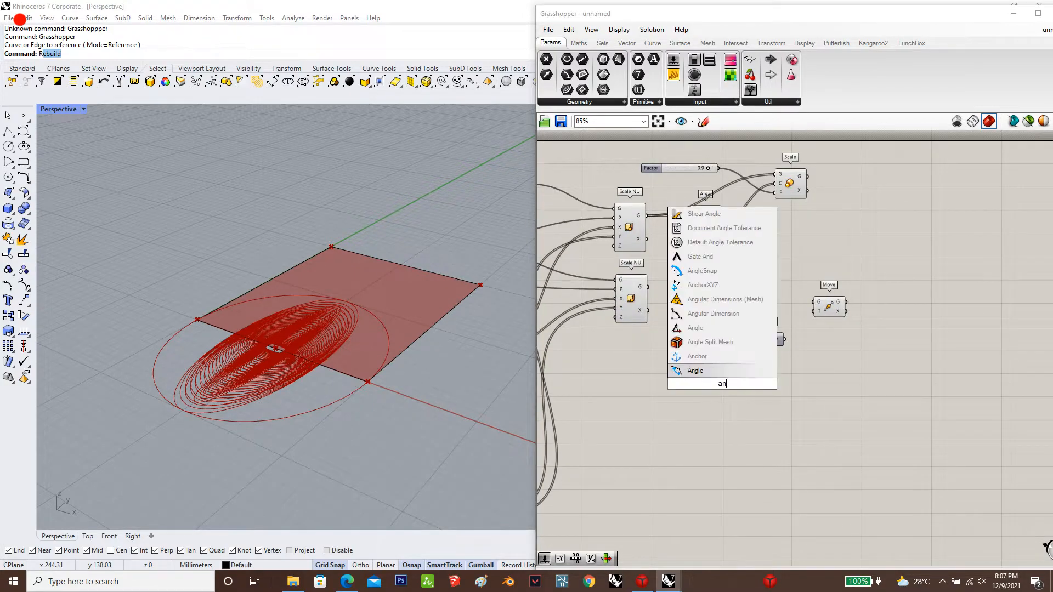
{"action": "key", "text": "Return"}
{"action": "scroll", "coordinate": [908, 345], "scroll_direction": "down", "scroll_amount": 3}
{"action": "left_click", "coordinate": [793, 370]}
{"action": "scroll", "coordinate": [792, 378], "scroll_direction": "up", "scroll_amount": 4}
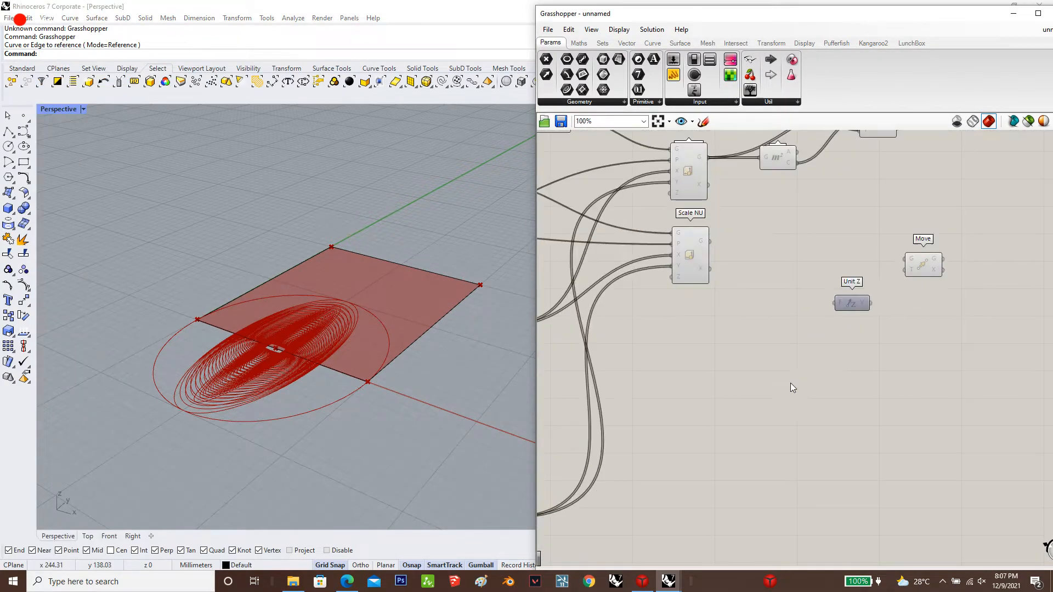
{"action": "double_click", "coordinate": [812, 372]}
{"action": "type", "text": "a"}
{"action": "key", "text": "Escape"}
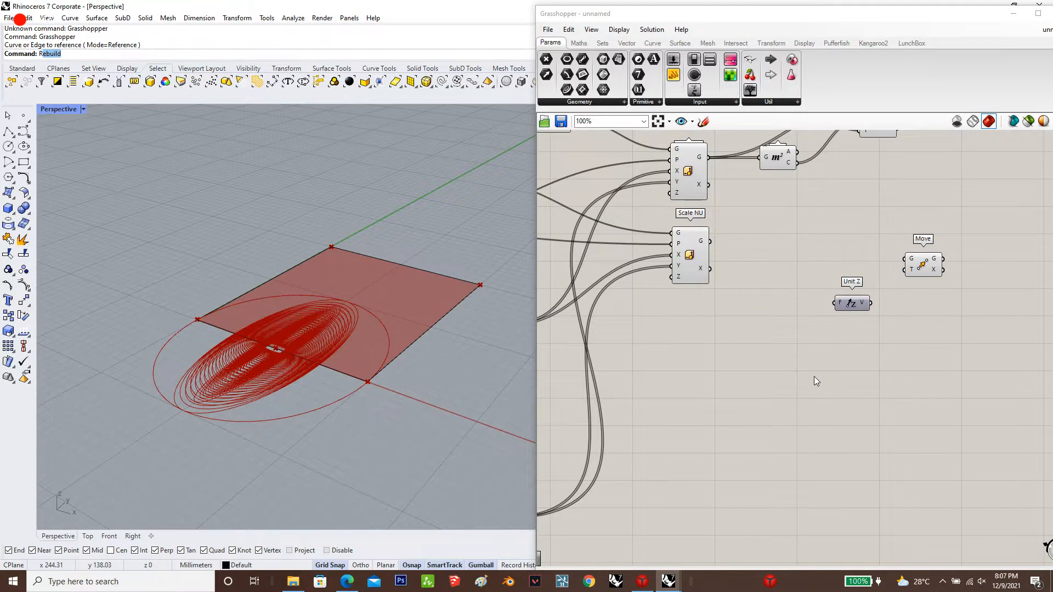
{"action": "key", "text": "Escape"}
Add a Range component below the Unit Z component
{"action": "double_click", "coordinate": [814, 371]}
{"action": "type", "text": "range"}
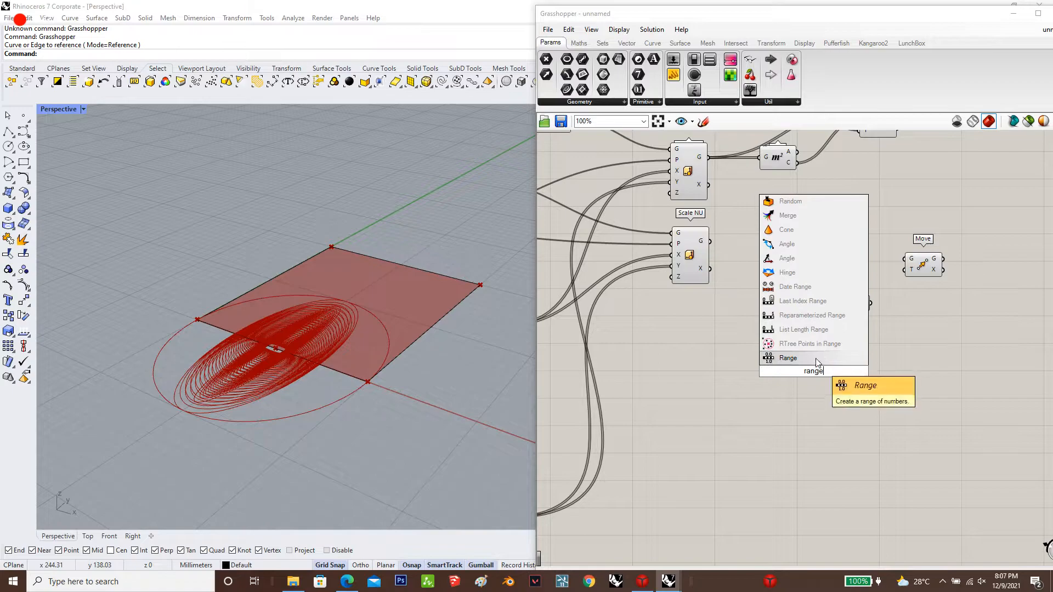
{"action": "key", "text": "Return"}
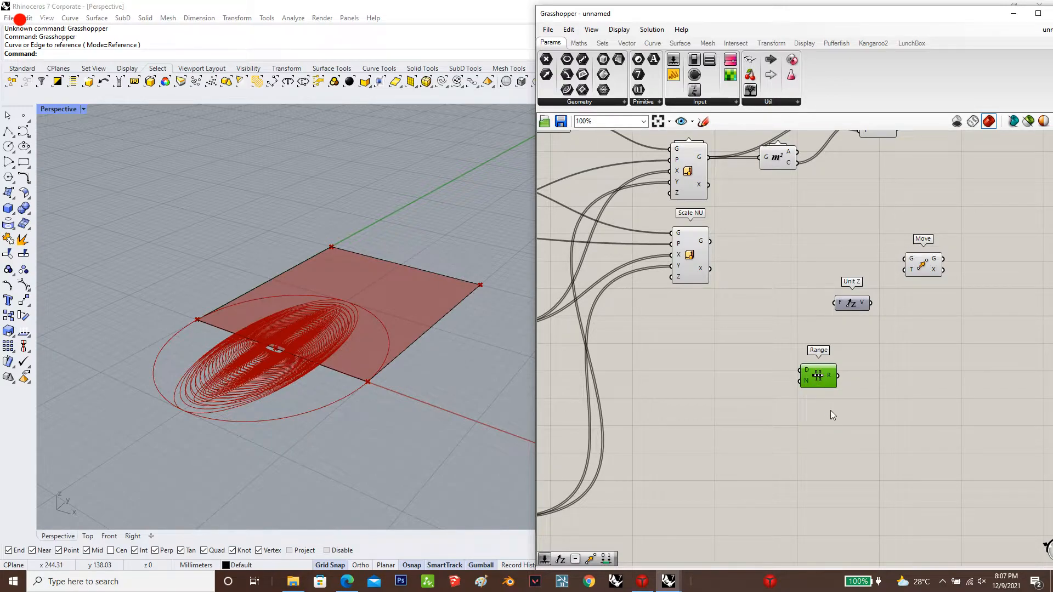
Create a number slider of 250, connect it to the new Range's Domain input and align it with that input
{"action": "double_click", "coordinate": [834, 433]}
{"action": "double_click", "coordinate": [736, 406]}
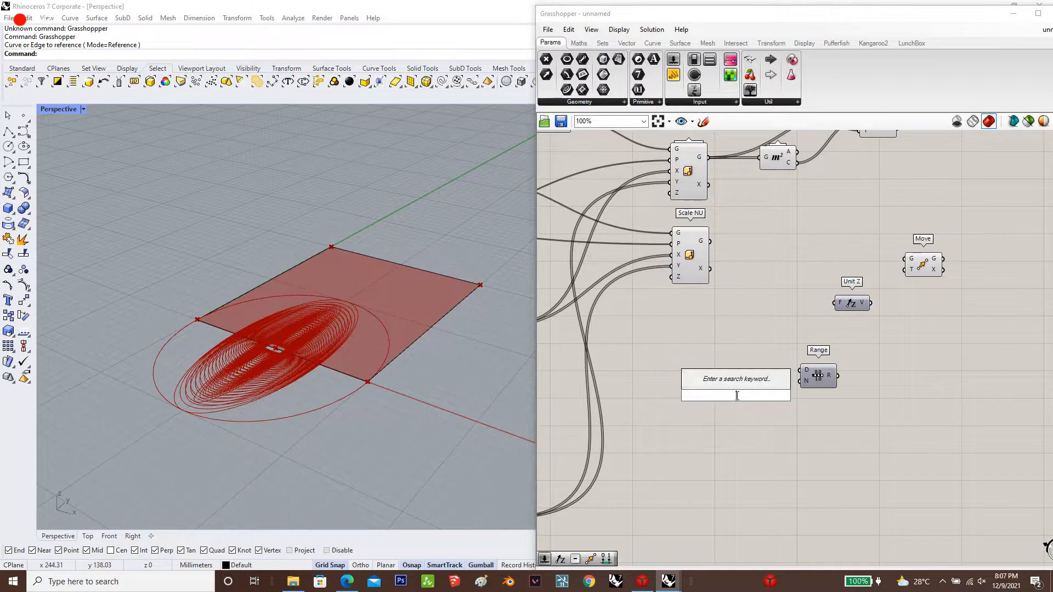
{"action": "type", "text": "slider"}
{"action": "key", "text": "Return"}
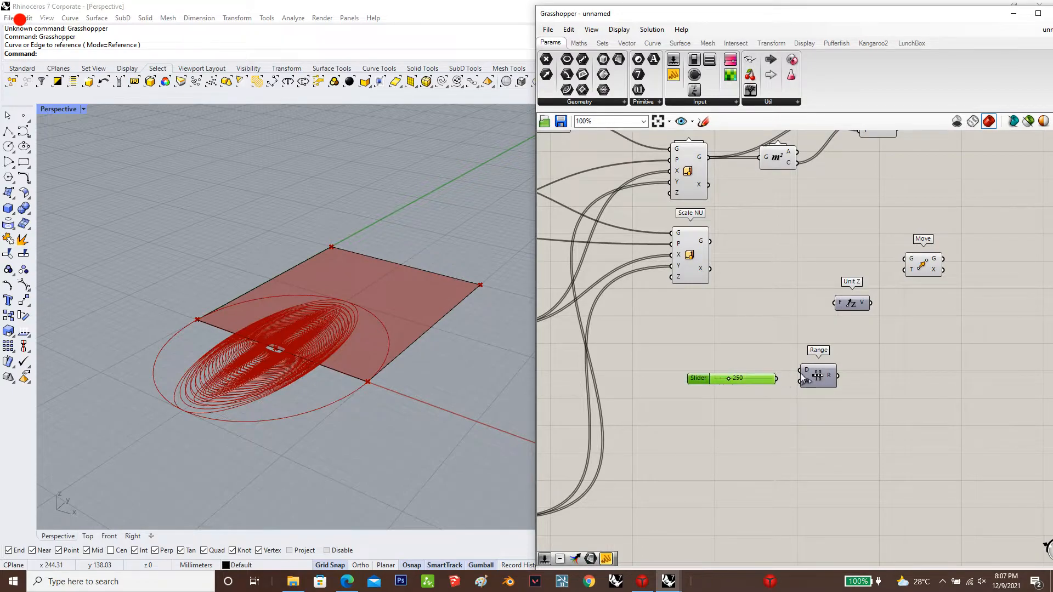
{"action": "left_click_drag", "start_coordinate": [801, 373], "coordinate": [779, 382]}
{"action": "left_click", "coordinate": [725, 384]}
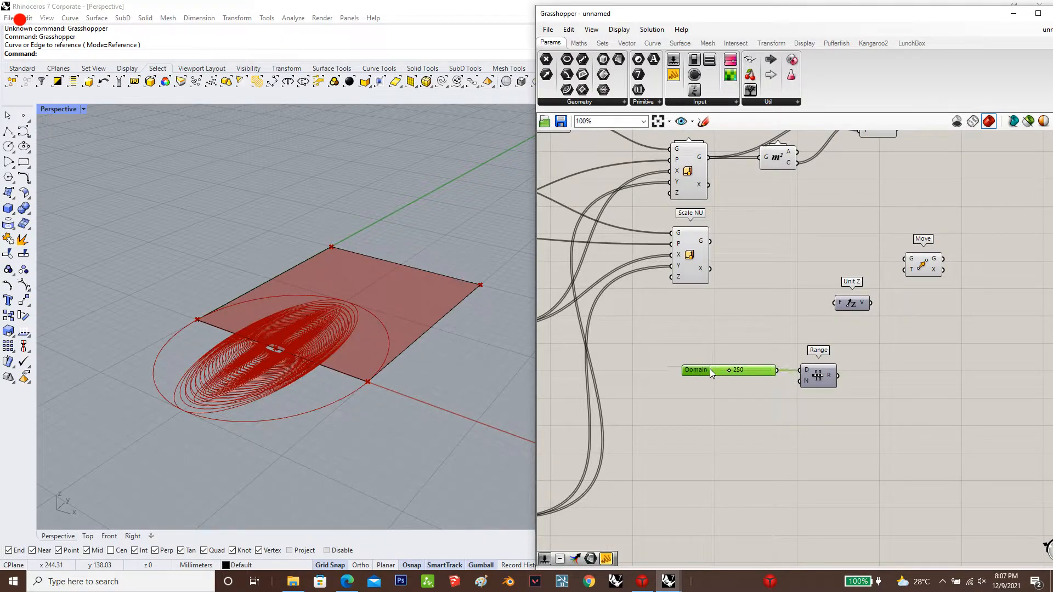
Connect the lower graph group's Steps slider to the new Range's N input
{"action": "scroll", "coordinate": [1007, 359], "scroll_direction": "down", "scroll_amount": 4}
{"action": "scroll", "coordinate": [725, 405], "scroll_direction": "up", "scroll_amount": 2}
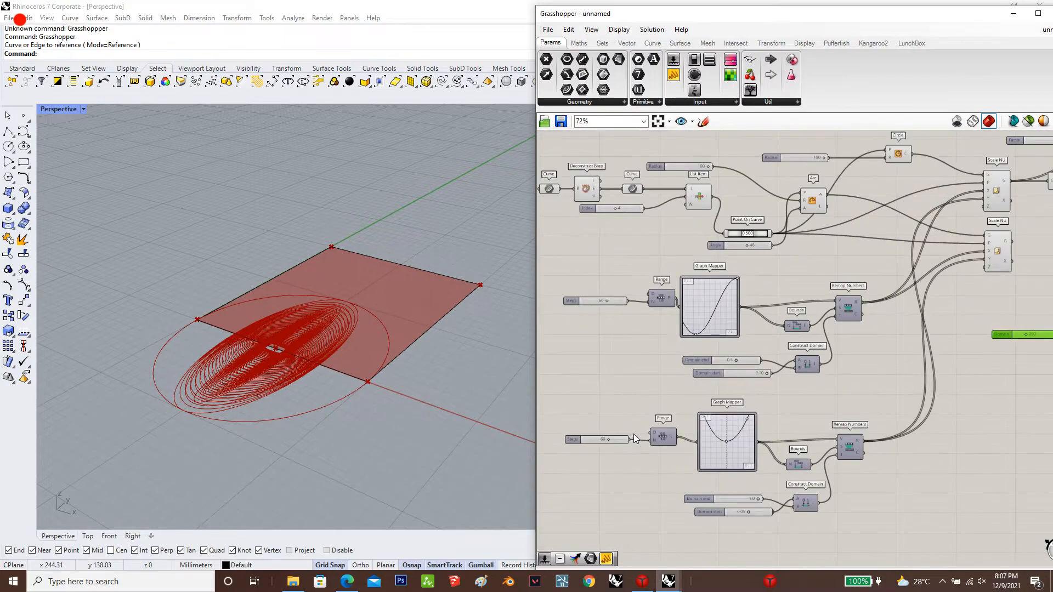
{"action": "left_click_drag", "start_coordinate": [628, 439], "coordinate": [998, 344]}
{"action": "right_click_drag", "start_coordinate": [1026, 296], "coordinate": [796, 356]}
{"action": "scroll", "coordinate": [910, 301], "scroll_direction": "down", "scroll_amount": 1}
{"action": "scroll", "coordinate": [848, 310], "scroll_direction": "up", "scroll_amount": 3}
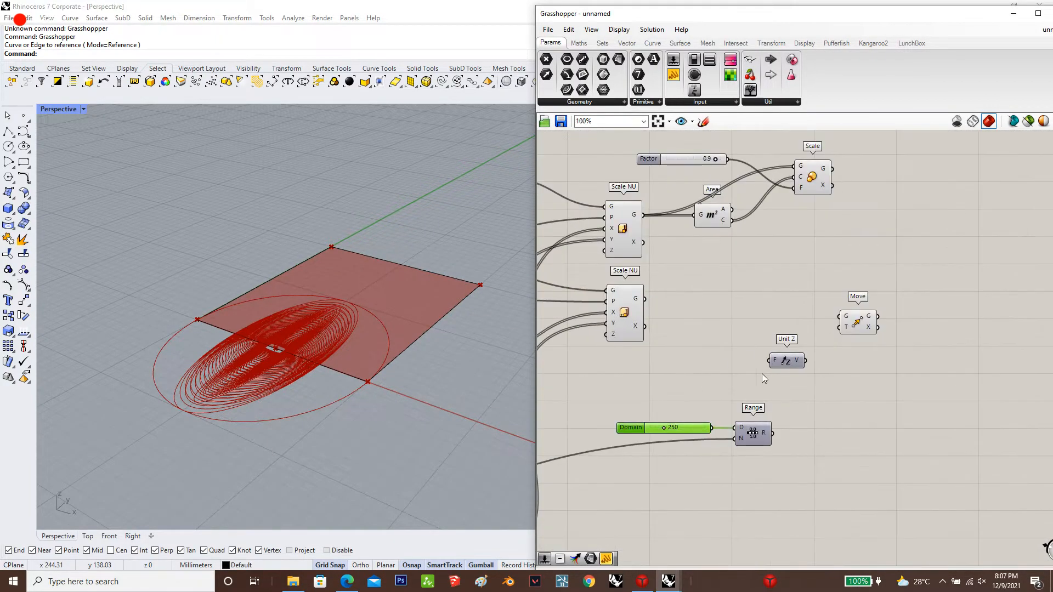
Wire the new Range through Unit Z into Move's T input, and the lower Scale NU's geometry into Move's G input
{"action": "left_click_drag", "start_coordinate": [771, 362], "coordinate": [773, 433]}
{"action": "left_click_drag", "start_coordinate": [831, 311], "coordinate": [650, 300]}
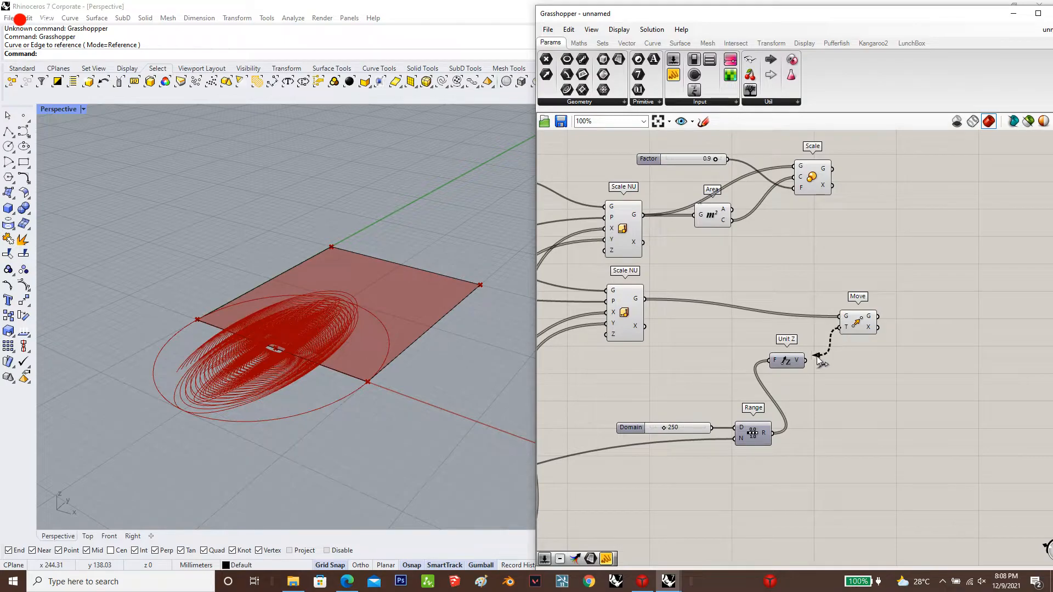
{"action": "left_click_drag", "start_coordinate": [817, 357], "coordinate": [806, 361]}
{"action": "left_click_drag", "start_coordinate": [865, 324], "coordinate": [876, 322]}
{"action": "scroll", "coordinate": [219, 346], "scroll_direction": "down", "scroll_amount": 6}
{"action": "right_click_drag", "start_coordinate": [260, 306], "coordinate": [287, 284]}
{"action": "scroll", "coordinate": [878, 275], "scroll_direction": "down", "scroll_amount": 5}
{"action": "left_click", "coordinate": [878, 275]}
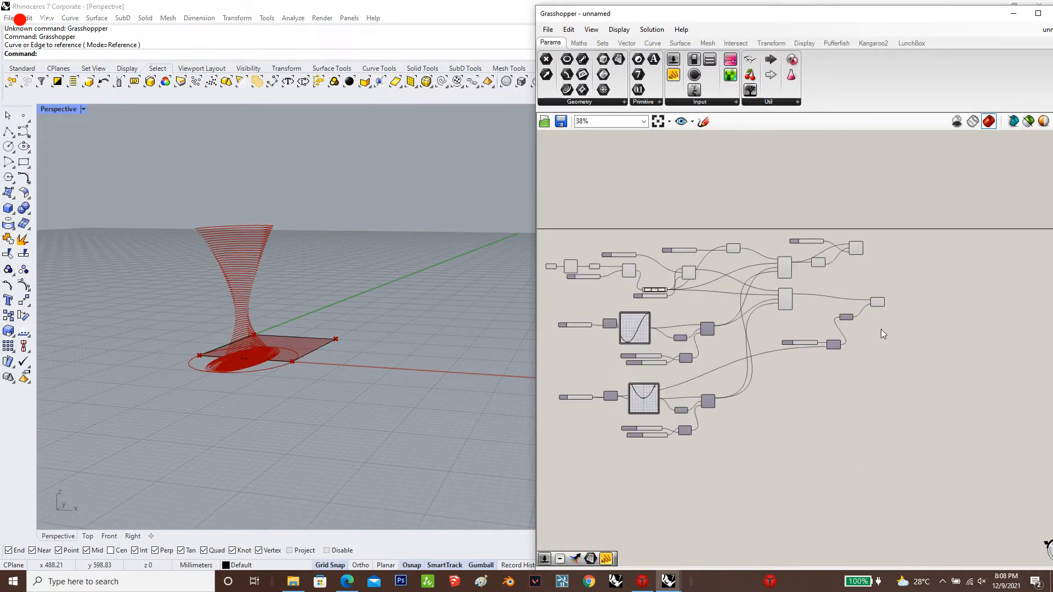
Turn off the preview of every component except the upper Scale and the Move
{"action": "left_click", "coordinate": [878, 302]}
{"action": "left_click", "coordinate": [865, 441]}
{"action": "scroll", "coordinate": [864, 444], "scroll_direction": "down", "scroll_amount": 2}
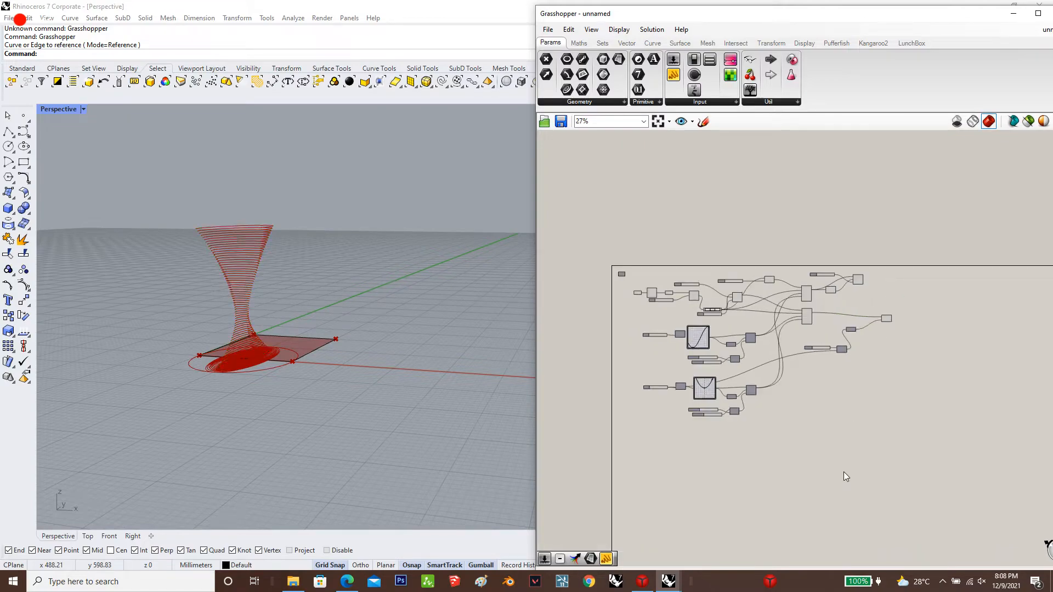
{"action": "left_click_drag", "start_coordinate": [846, 473], "coordinate": [569, 245]}
{"action": "middle_click", "coordinate": [630, 267]}
{"action": "left_click", "coordinate": [664, 234]}
{"action": "scroll", "coordinate": [308, 219], "scroll_direction": "up", "scroll_amount": 5}
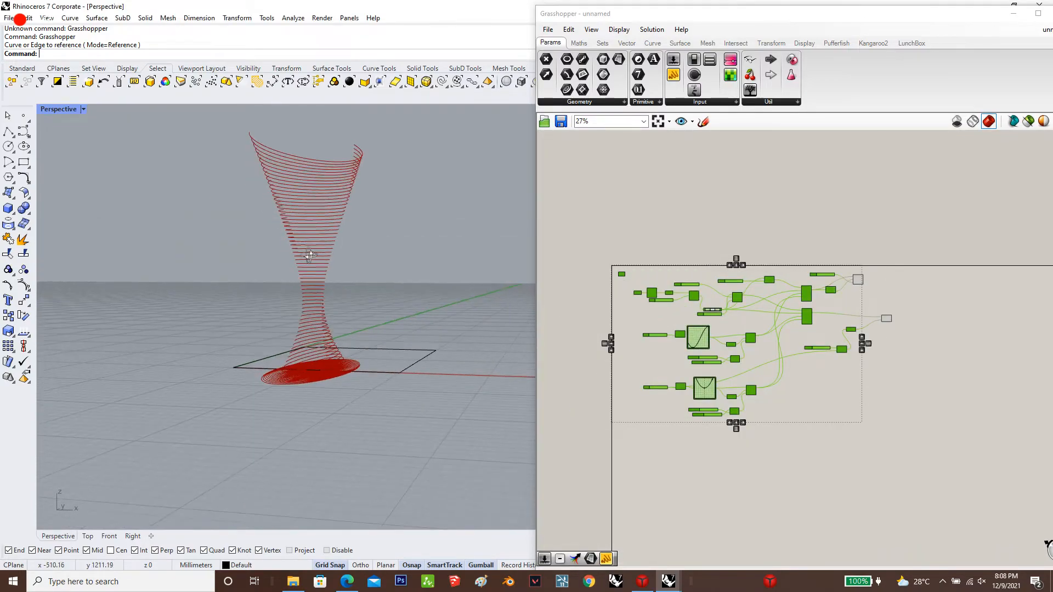
{"action": "scroll", "coordinate": [308, 215], "scroll_direction": "down", "scroll_amount": 3}
{"action": "right_click_drag", "start_coordinate": [308, 259], "coordinate": [338, 252]}
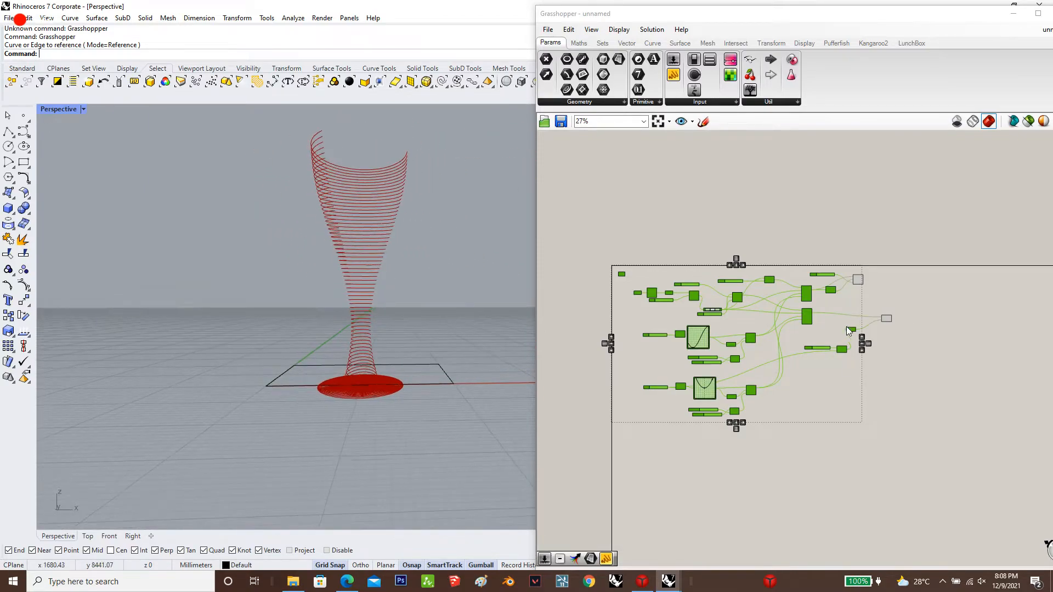
Select the Move component to examine its moved curves in the viewport
{"action": "scroll", "coordinate": [890, 318], "scroll_direction": "up", "scroll_amount": 4}
{"action": "left_click", "coordinate": [892, 324]}
{"action": "left_click", "coordinate": [918, 318]}
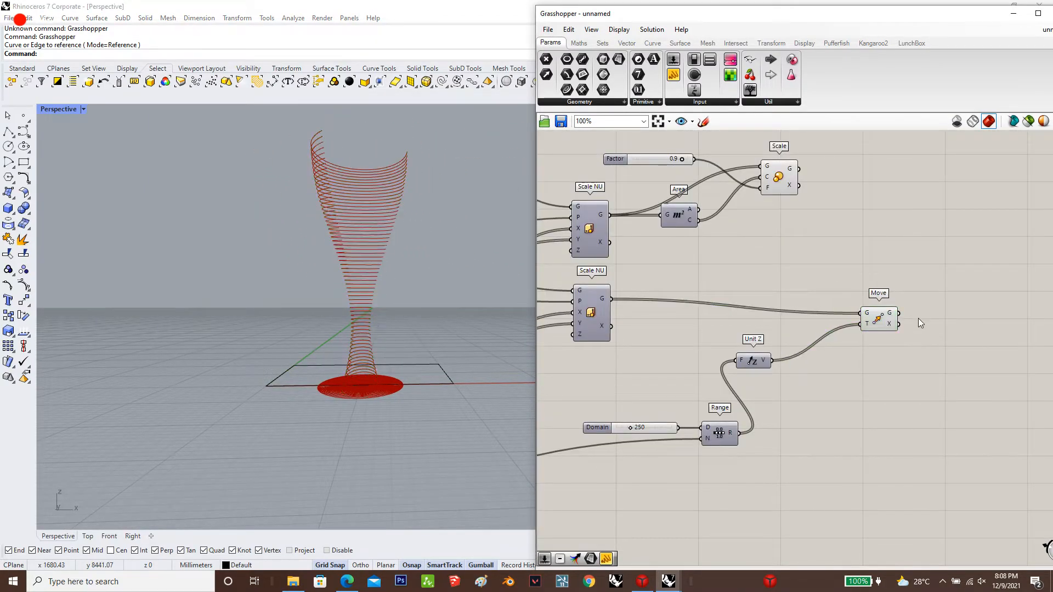
{"action": "scroll", "coordinate": [918, 318], "scroll_direction": "up", "scroll_amount": 3}
{"action": "left_click", "coordinate": [820, 312]}
{"action": "left_click_drag", "start_coordinate": [820, 312], "coordinate": [821, 311]}
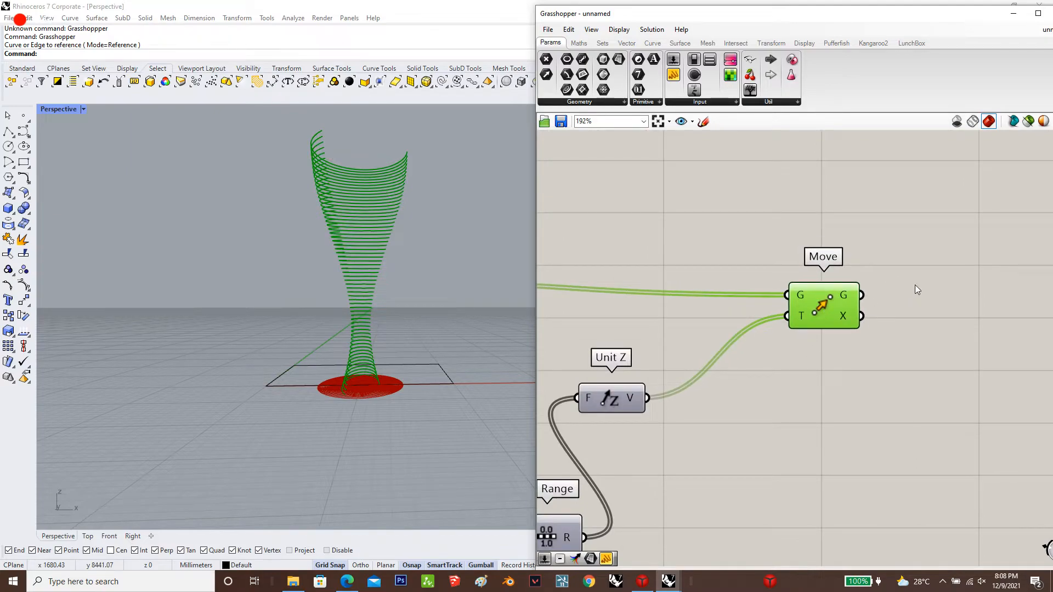
{"action": "left_click", "coordinate": [918, 271]}
{"action": "scroll", "coordinate": [865, 381], "scroll_direction": "down", "scroll_amount": 3}
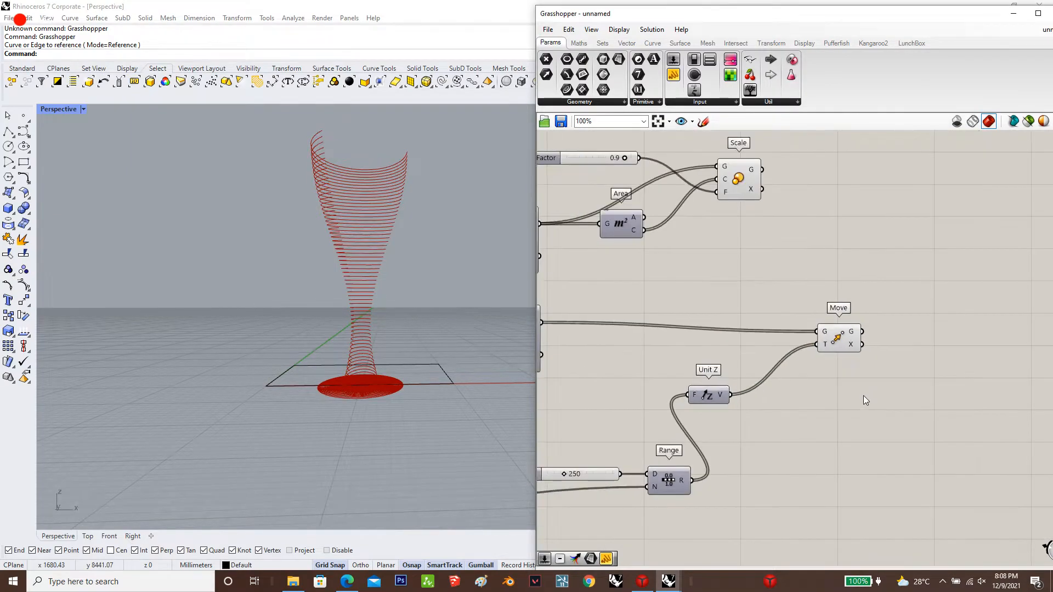
Add a Loft component just after Move and connect the moved geometry to its C input
{"action": "scroll", "coordinate": [863, 400], "scroll_direction": "down", "scroll_amount": 2}
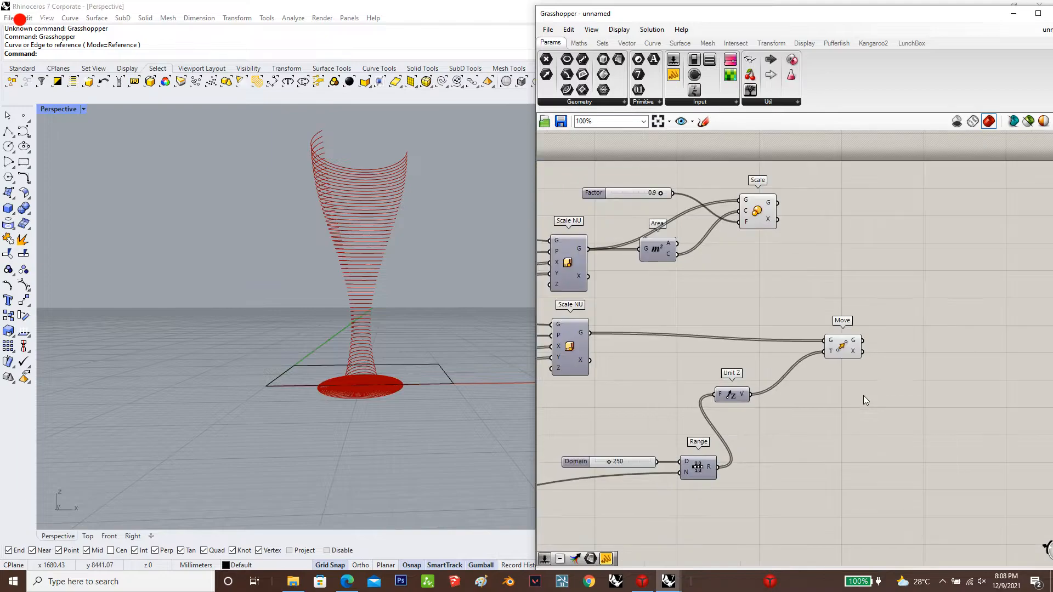
{"action": "scroll", "coordinate": [900, 334], "scroll_direction": "up", "scroll_amount": 3}
{"action": "double_click", "coordinate": [888, 350]}
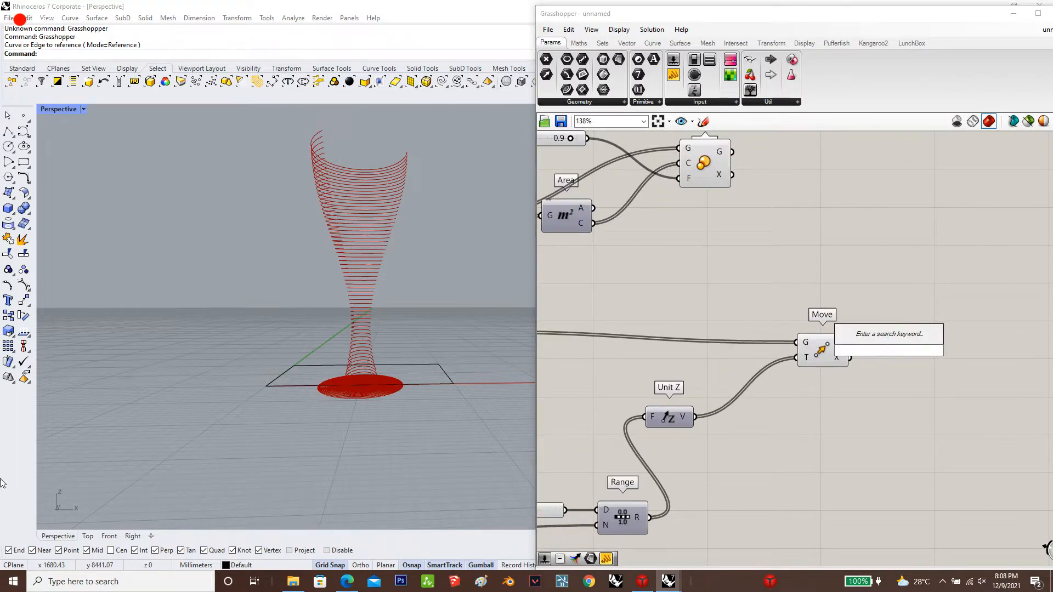
{"action": "type", "text": "loft"}
{"action": "key", "text": "Return"}
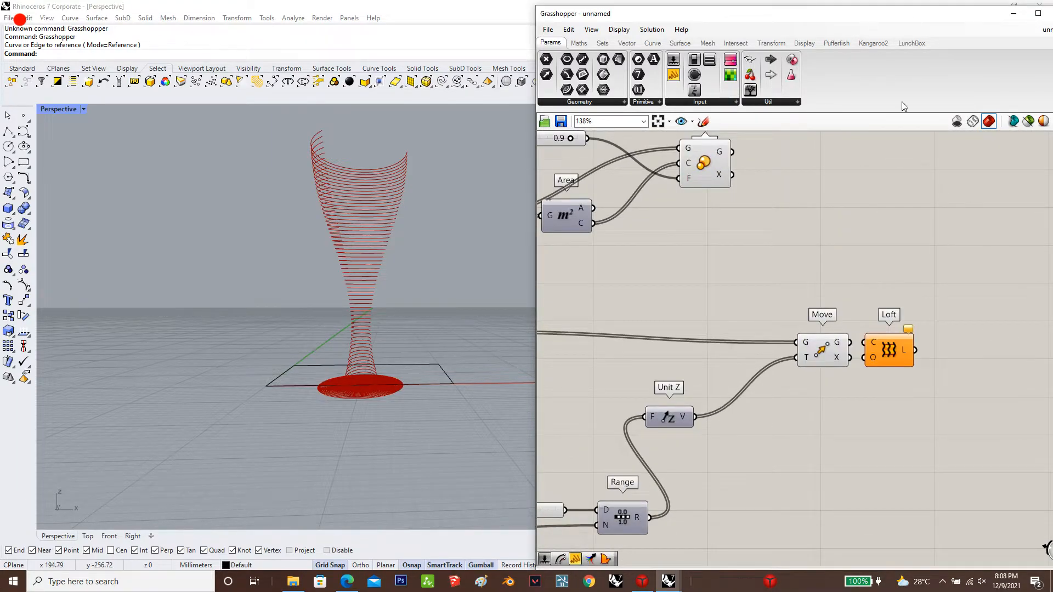
{"action": "left_click_drag", "start_coordinate": [902, 351], "coordinate": [926, 351]}
Add an Area component after Loft and connect the lofted surface to its G input
{"action": "left_click", "coordinate": [995, 346]}
{"action": "double_click", "coordinate": [996, 350]}
{"action": "type", "text": "area"}
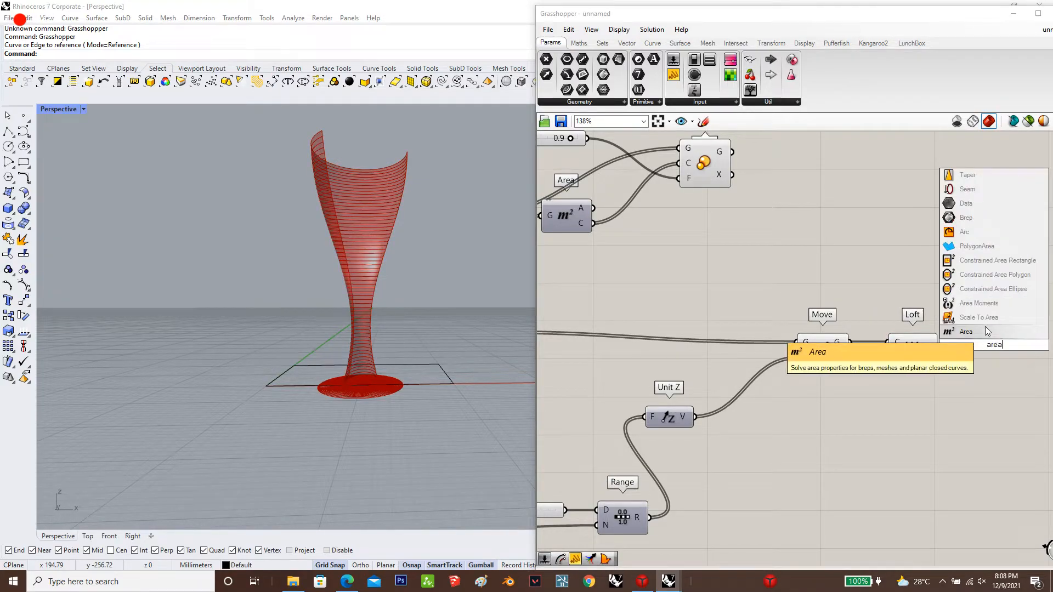
{"action": "key", "text": "Return"}
{"action": "left_click_drag", "start_coordinate": [969, 348], "coordinate": [970, 348]}
{"action": "left_click_drag", "start_coordinate": [986, 346], "coordinate": [987, 351]}
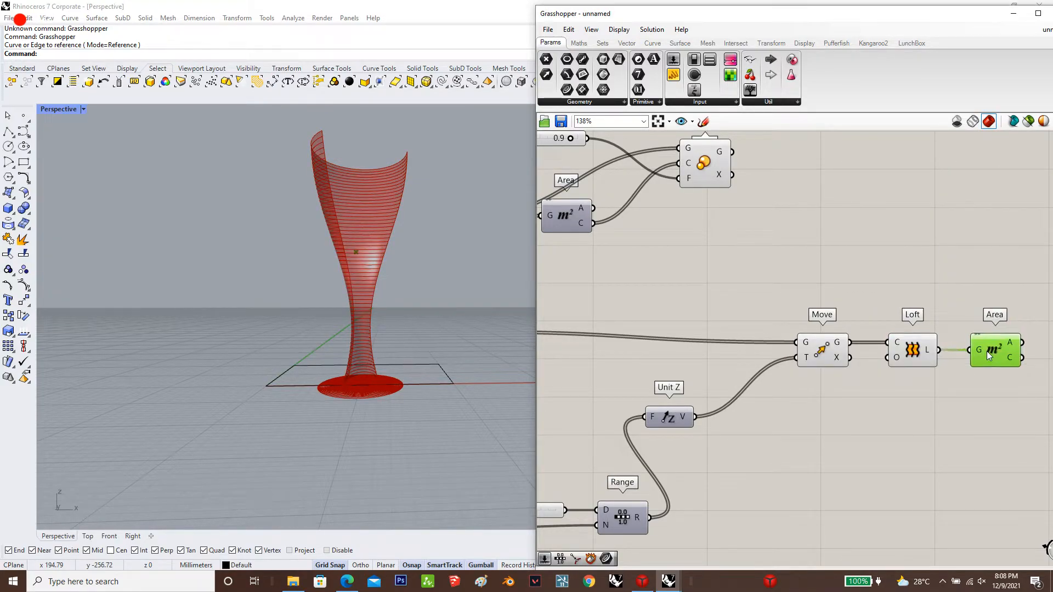
{"action": "scroll", "coordinate": [899, 346], "scroll_direction": "down", "scroll_amount": 4}
{"action": "scroll", "coordinate": [1038, 334], "scroll_direction": "up", "scroll_amount": 3}
{"action": "double_click", "coordinate": [956, 303]}
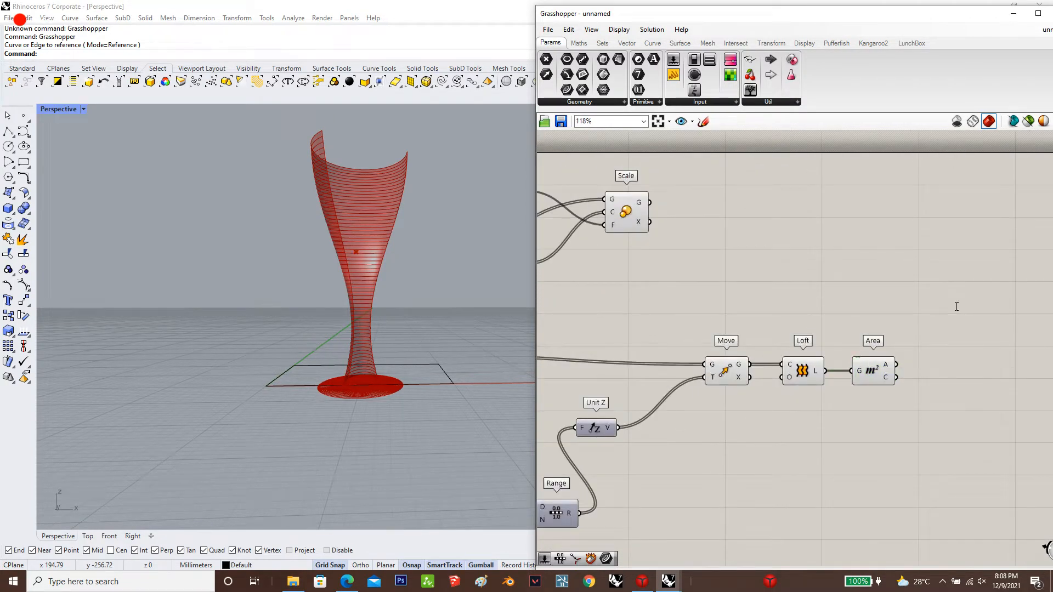
{"action": "type", "text": "cap"}
{"action": "left_click", "coordinate": [952, 280]}
{"action": "double_click", "coordinate": [950, 283]}
{"action": "type", "text": "ca"}
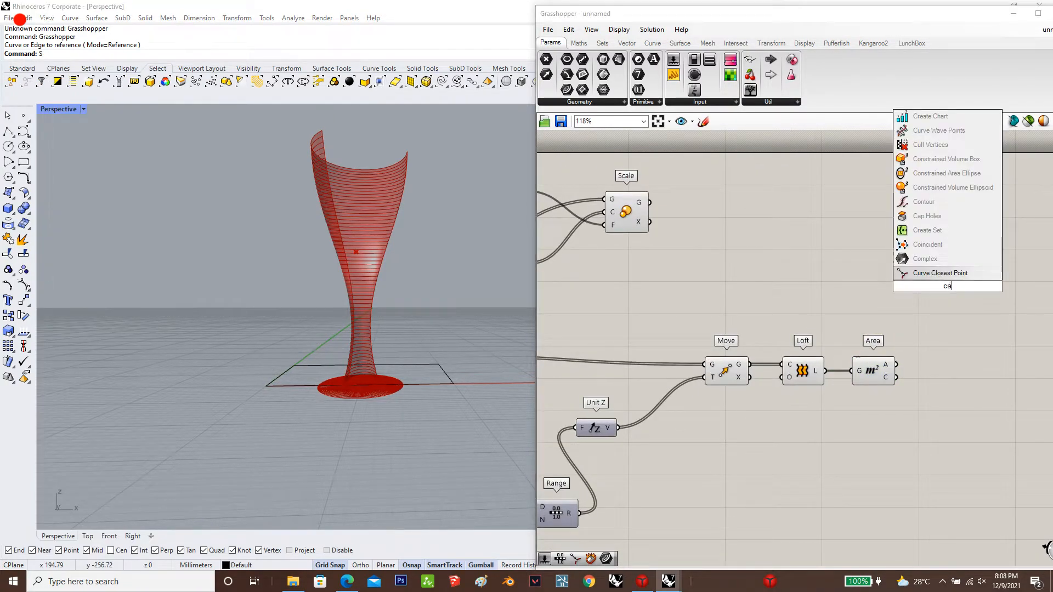
{"action": "key", "text": "Escape"}
{"action": "type", "text": "s"}
{"action": "key", "text": "Escape"}
Add a Scale component above and beyond the Area component that follows Loft
{"action": "double_click", "coordinate": [936, 302]}
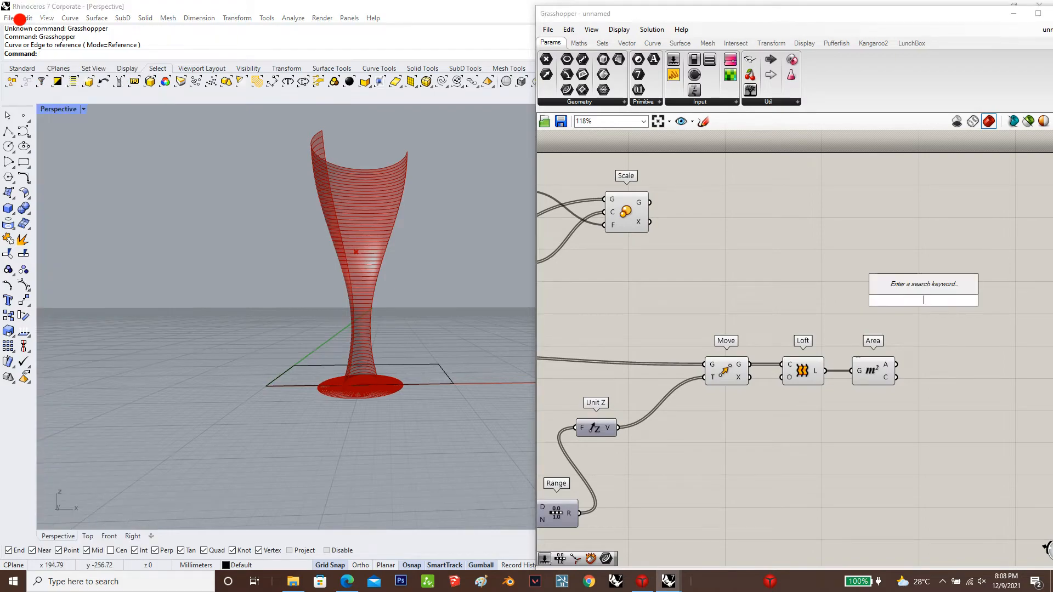
{"action": "type", "text": "scale"}
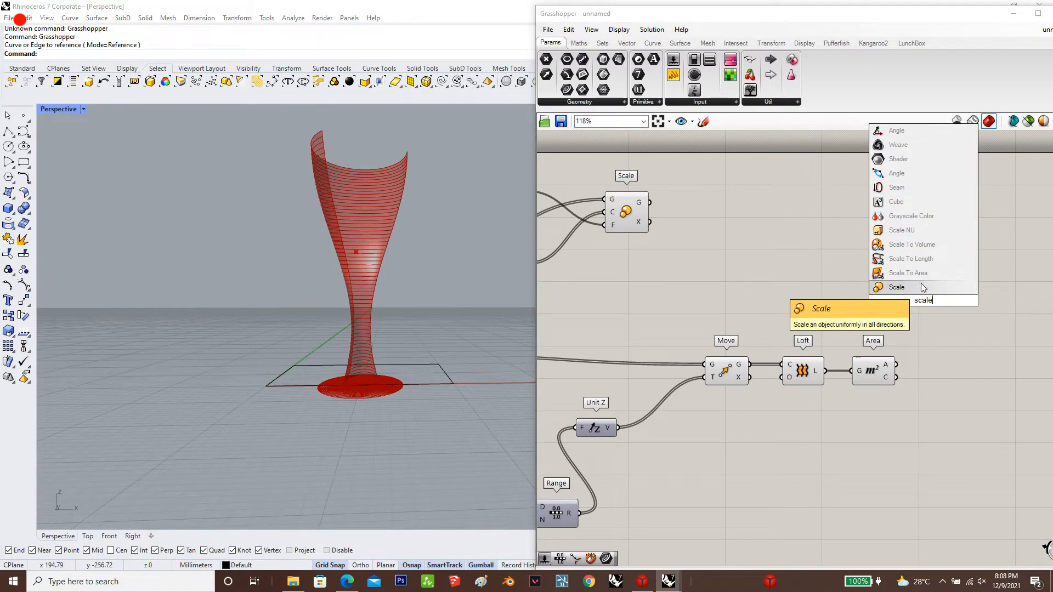
{"action": "left_click", "coordinate": [921, 285]}
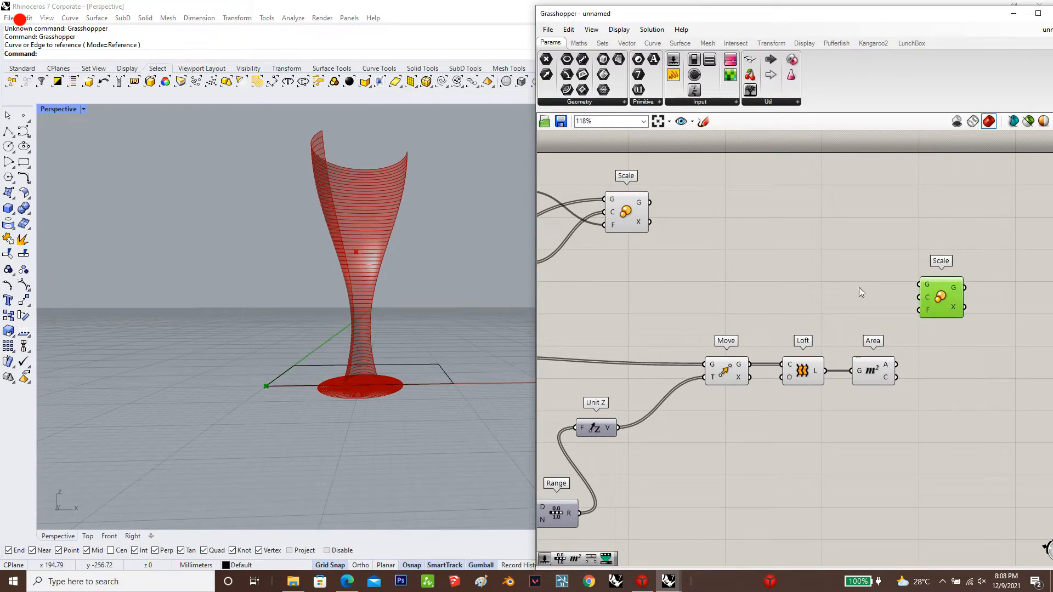
{"action": "double_click", "coordinate": [844, 279]}
{"action": "type", "text": "are"}
{"action": "key", "text": "Escape"}
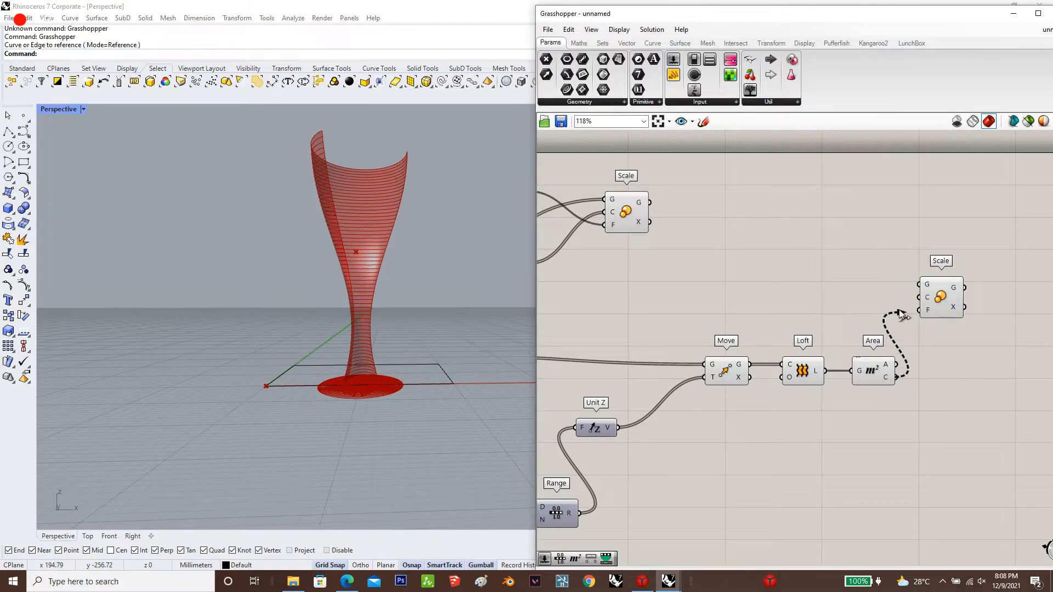
Feed the new Scale with the Loft surface as geometry, Area's centroid as center and a new 1.03 slider as factor
{"action": "left_click_drag", "start_coordinate": [900, 314], "coordinate": [919, 298]}
{"action": "left_click_drag", "start_coordinate": [825, 371], "coordinate": [919, 284]}
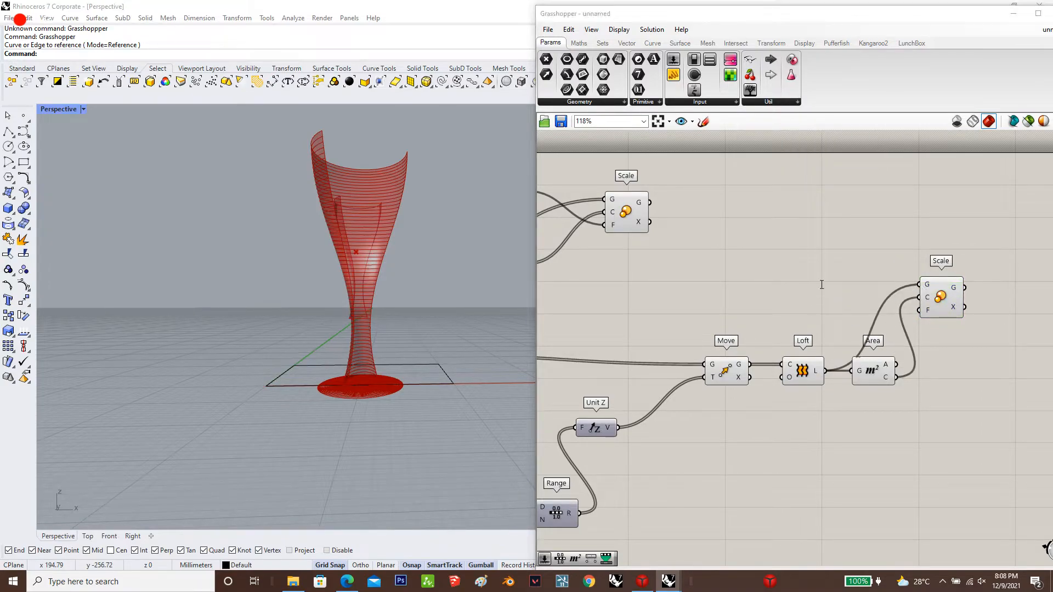
{"action": "double_click", "coordinate": [822, 285]}
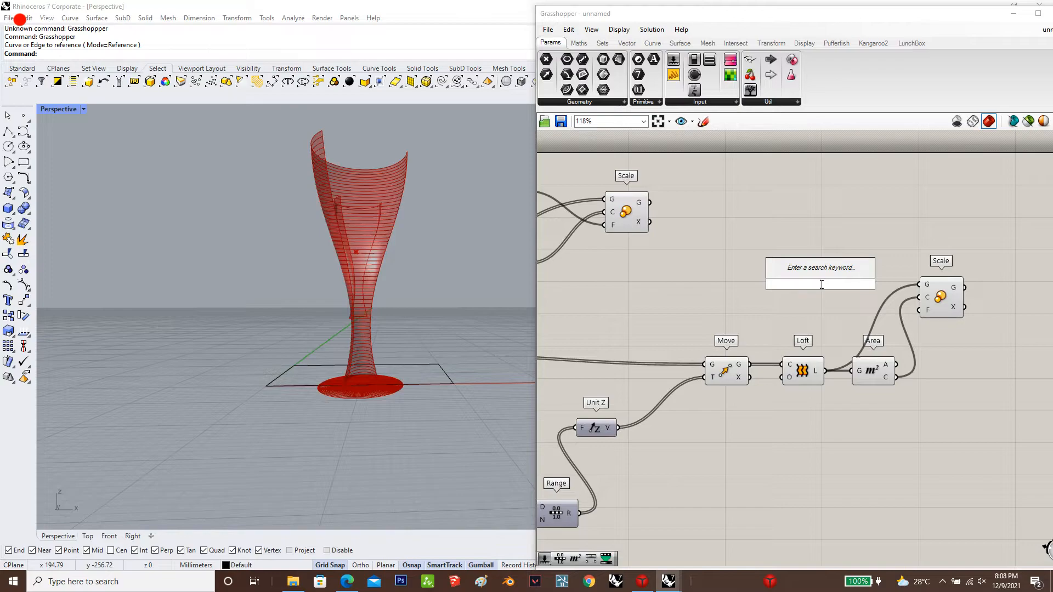
{"action": "type", "text": "1.03"}
{"action": "key", "text": "Return"}
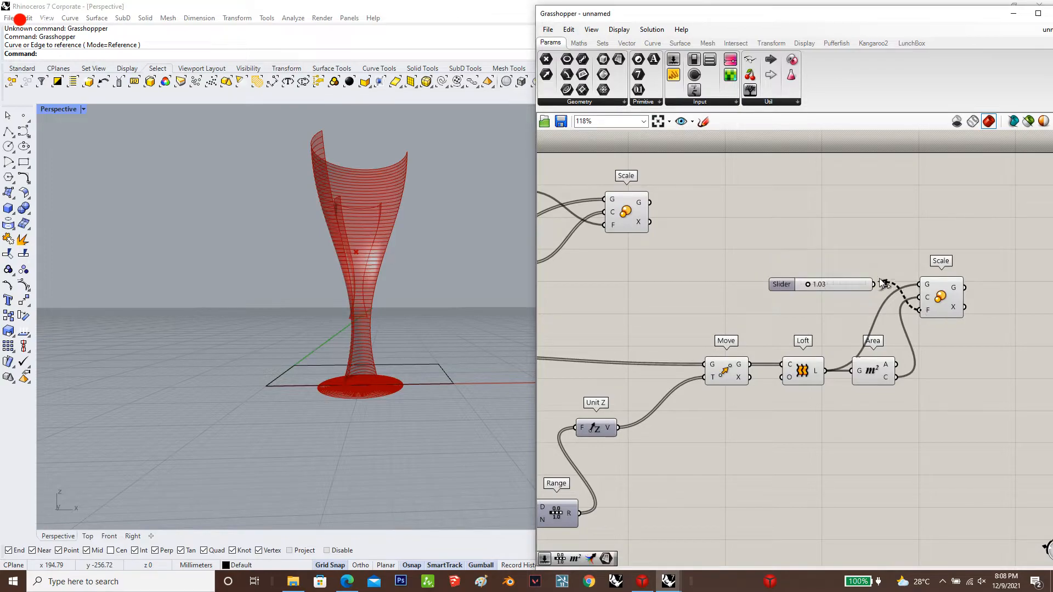
{"action": "left_click_drag", "start_coordinate": [883, 283], "coordinate": [858, 303]}
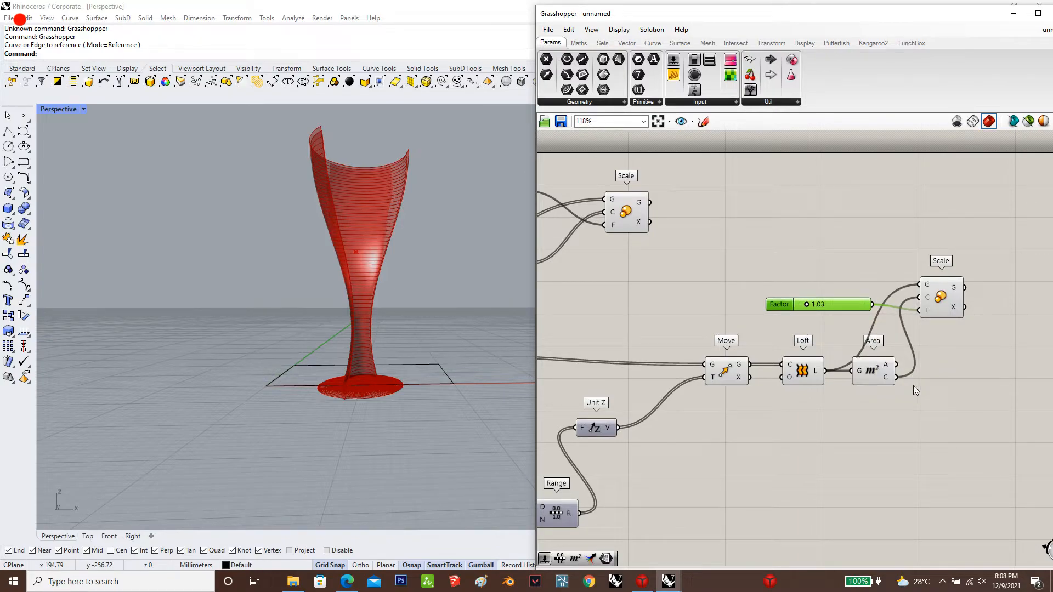
{"action": "left_click", "coordinate": [902, 305]}
Add a second Move component beyond the upper Scale and line it up with that Scale
{"action": "scroll", "coordinate": [883, 354], "scroll_direction": "down", "scroll_amount": 3}
{"action": "scroll", "coordinate": [810, 249], "scroll_direction": "up", "scroll_amount": 3}
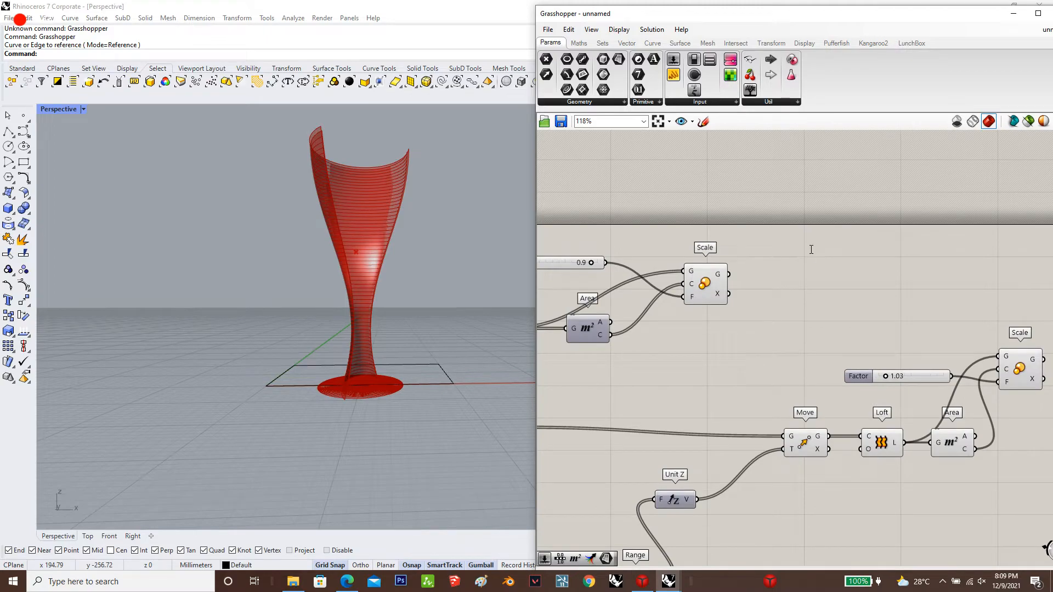
{"action": "double_click", "coordinate": [811, 250]}
{"action": "type", "text": "m"}
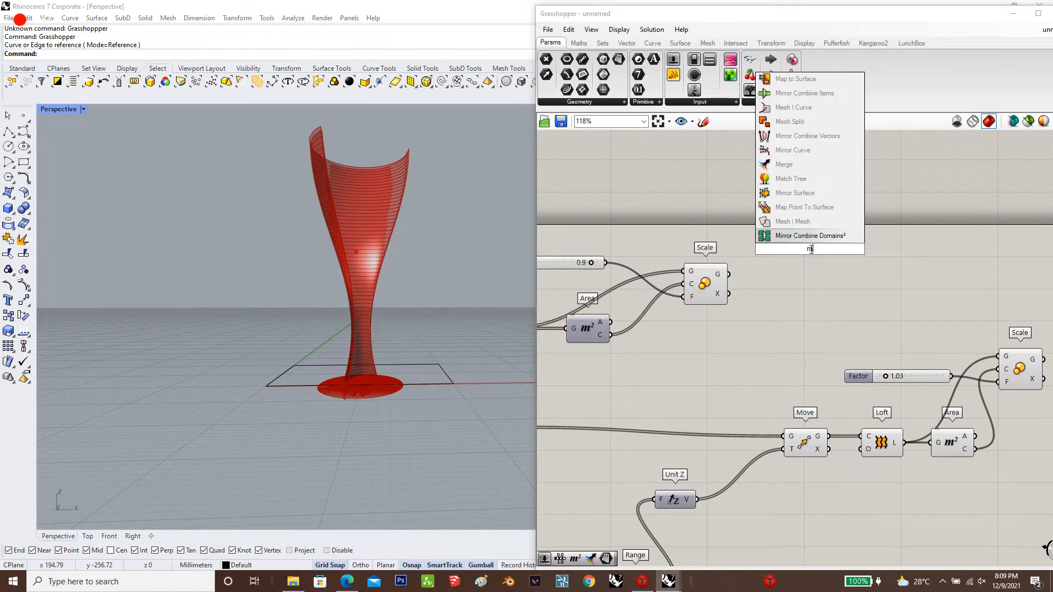
{"action": "type", "text": "ove"}
{"action": "key", "text": "Return"}
{"action": "left_click_drag", "start_coordinate": [814, 248], "coordinate": [823, 280]}
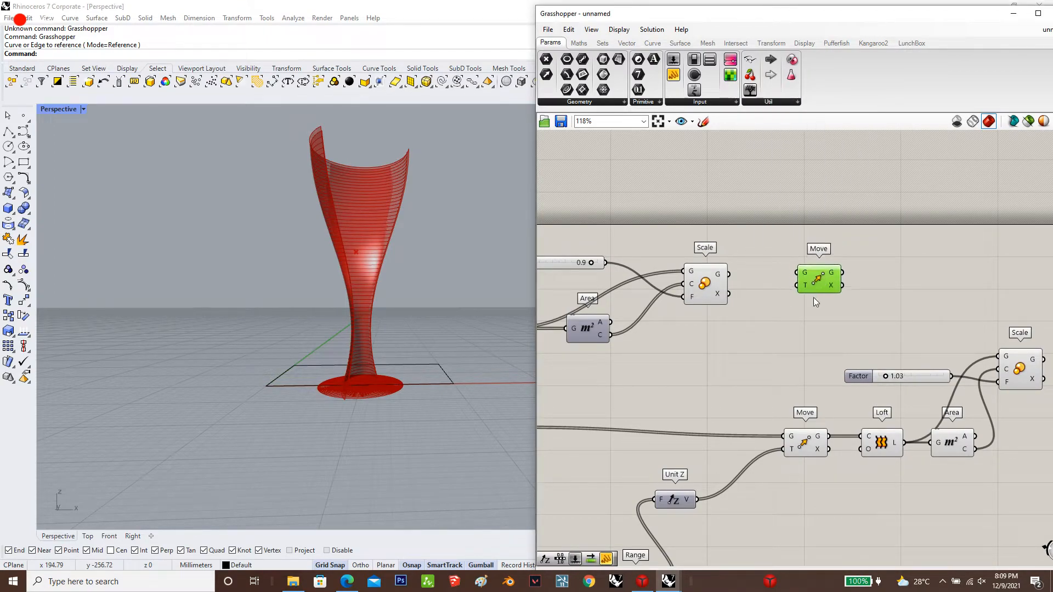
{"action": "left_click", "coordinate": [808, 323]}
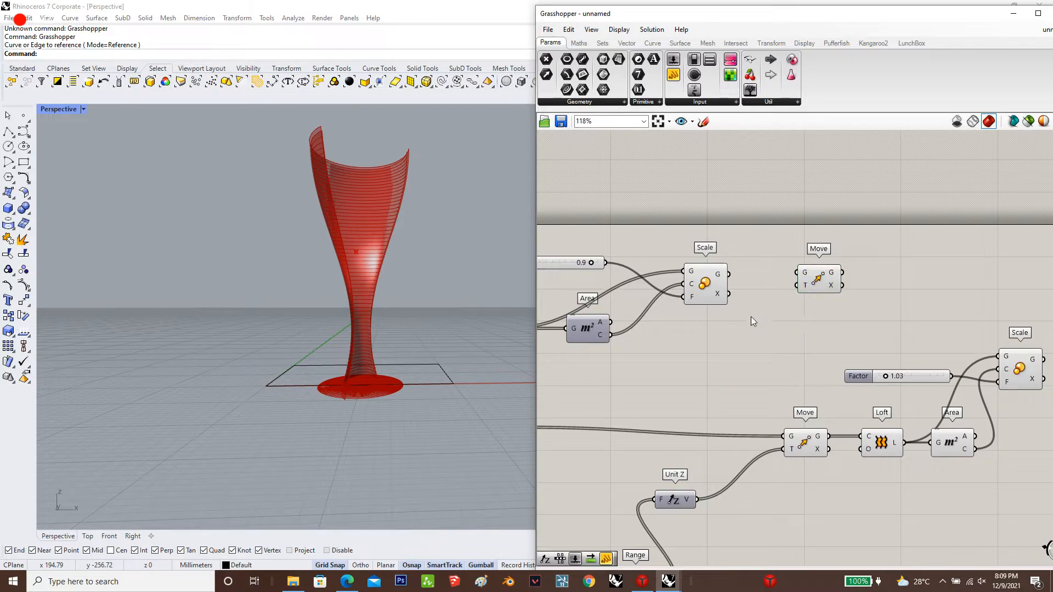
Connect the upper Scale's geometry to the second Move's G input and Unit Z's vector to its T input
{"action": "left_click_drag", "start_coordinate": [730, 275], "coordinate": [876, 286]}
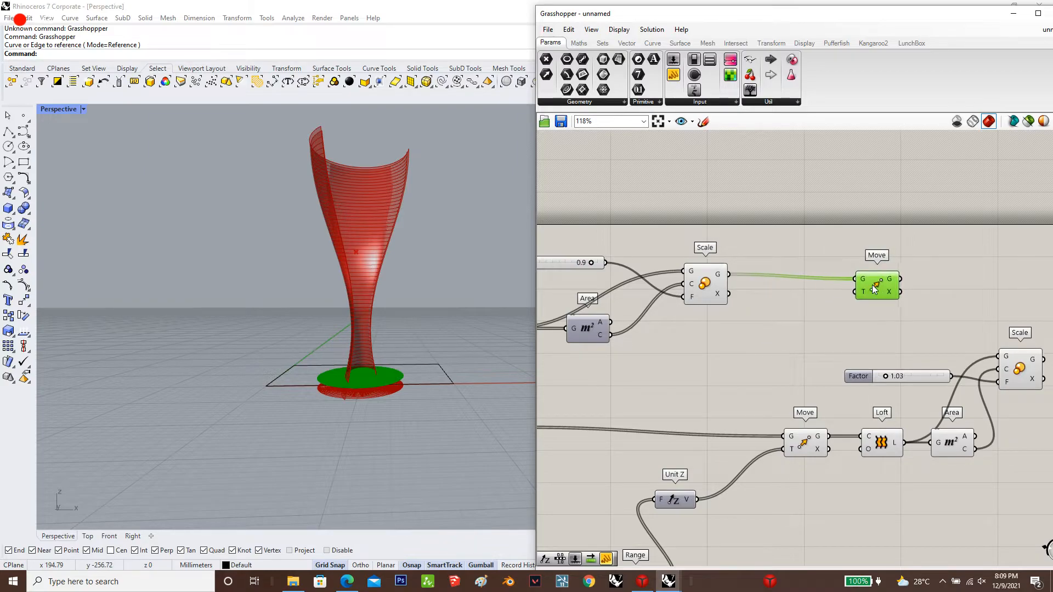
{"action": "left_click", "coordinate": [842, 324]}
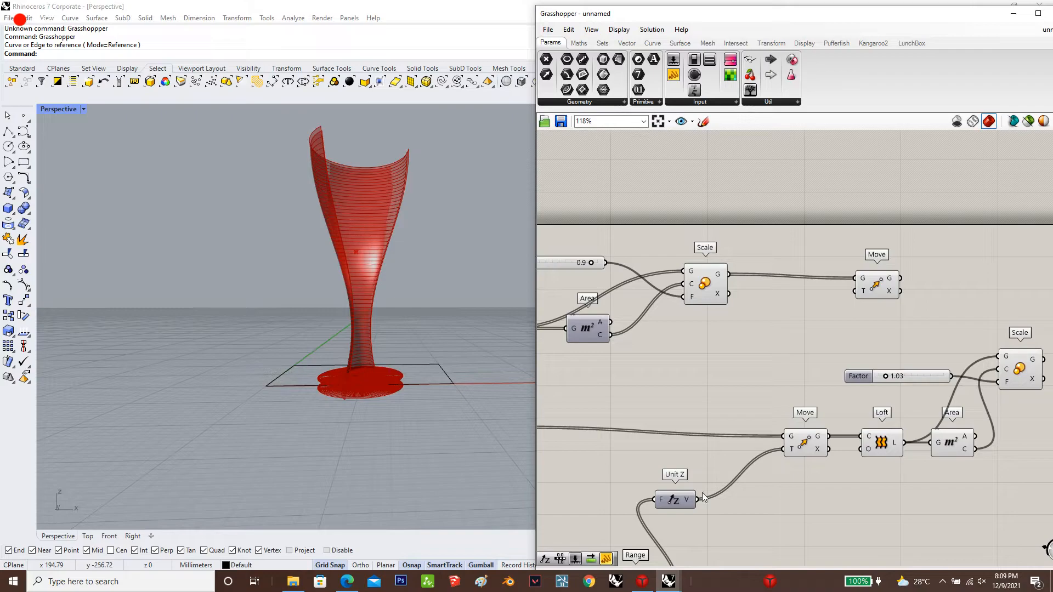
{"action": "left_click_drag", "start_coordinate": [702, 492], "coordinate": [869, 275]}
Shift the lower Move, Loft, Area, Factor slider and Scale together further along the canvas to free up space
{"action": "scroll", "coordinate": [801, 233], "scroll_direction": "down", "scroll_amount": 3}
{"action": "left_click_drag", "start_coordinate": [991, 394], "coordinate": [786, 286]}
{"action": "left_click_drag", "start_coordinate": [913, 304], "coordinate": [960, 324]}
{"action": "left_click", "coordinate": [895, 263]}
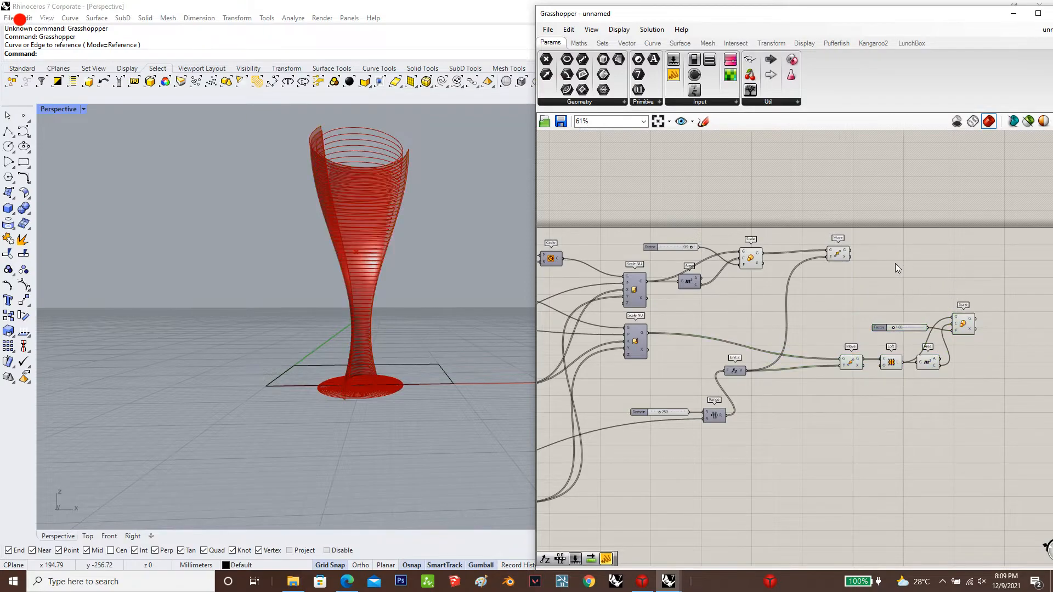
Pass the upper Move's geometry into a new Curve parameter with its data flattened
{"action": "scroll", "coordinate": [888, 255], "scroll_direction": "up", "scroll_amount": 2}
{"action": "double_click", "coordinate": [889, 247]}
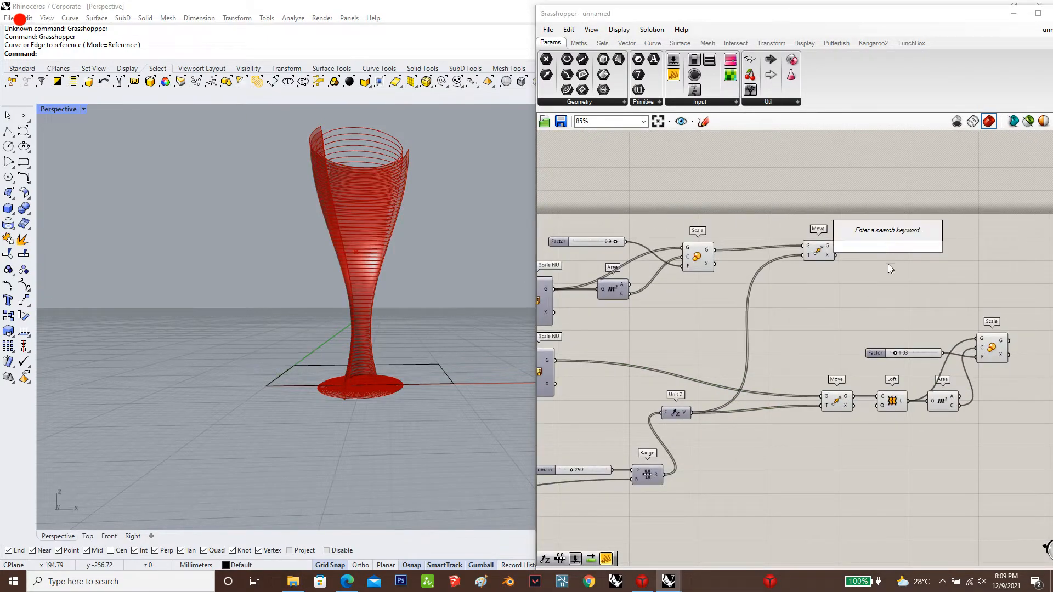
{"action": "type", "text": "curve"}
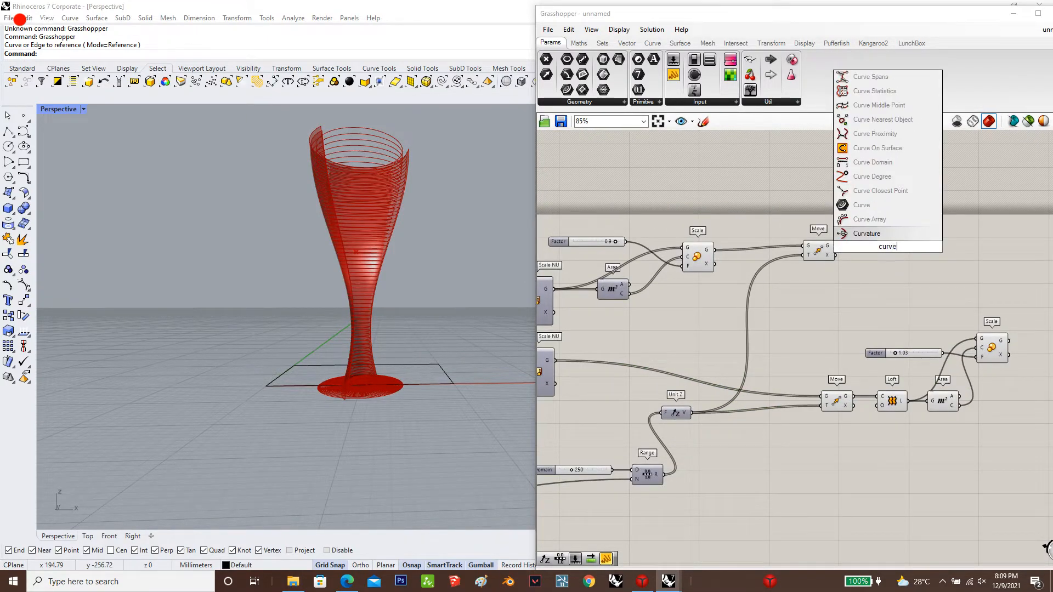
{"action": "left_click", "coordinate": [861, 204]}
{"action": "scroll", "coordinate": [856, 253], "scroll_direction": "up", "scroll_amount": 3}
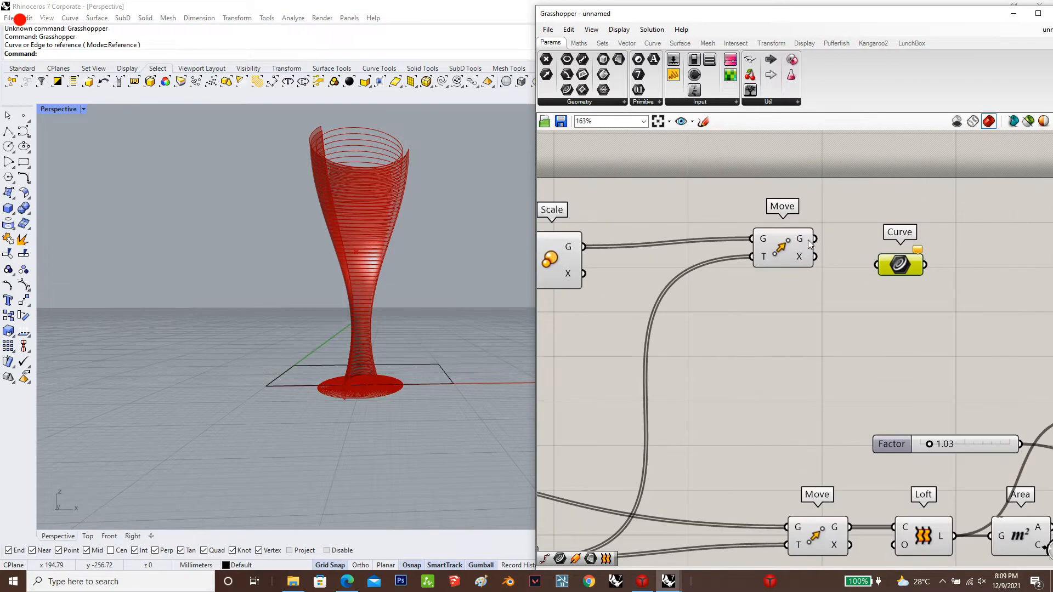
{"action": "left_click_drag", "start_coordinate": [815, 239], "coordinate": [898, 263]}
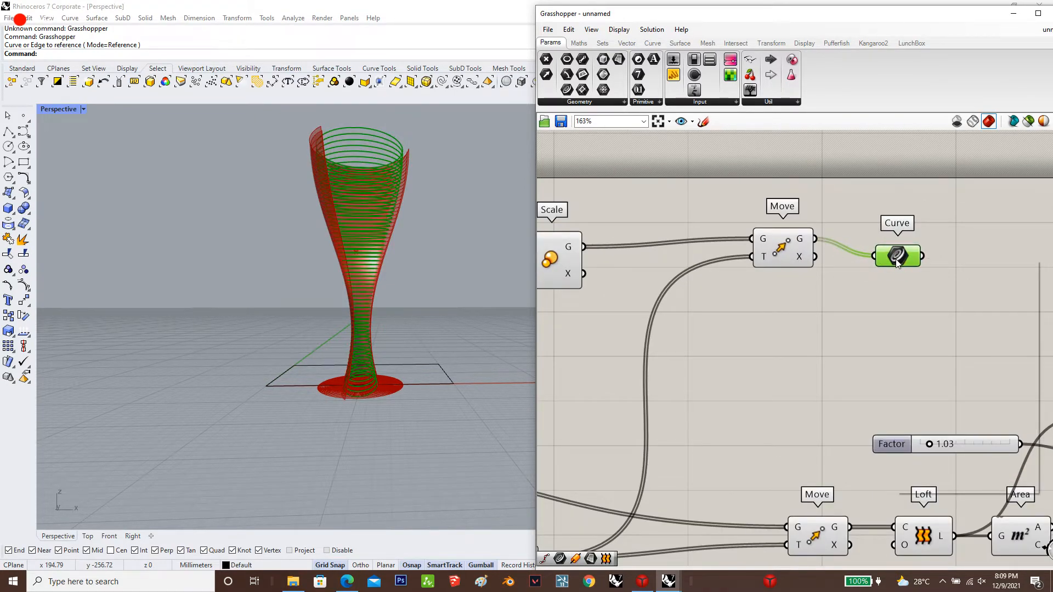
{"action": "right_click", "coordinate": [898, 263]}
{"action": "left_click", "coordinate": [927, 356]}
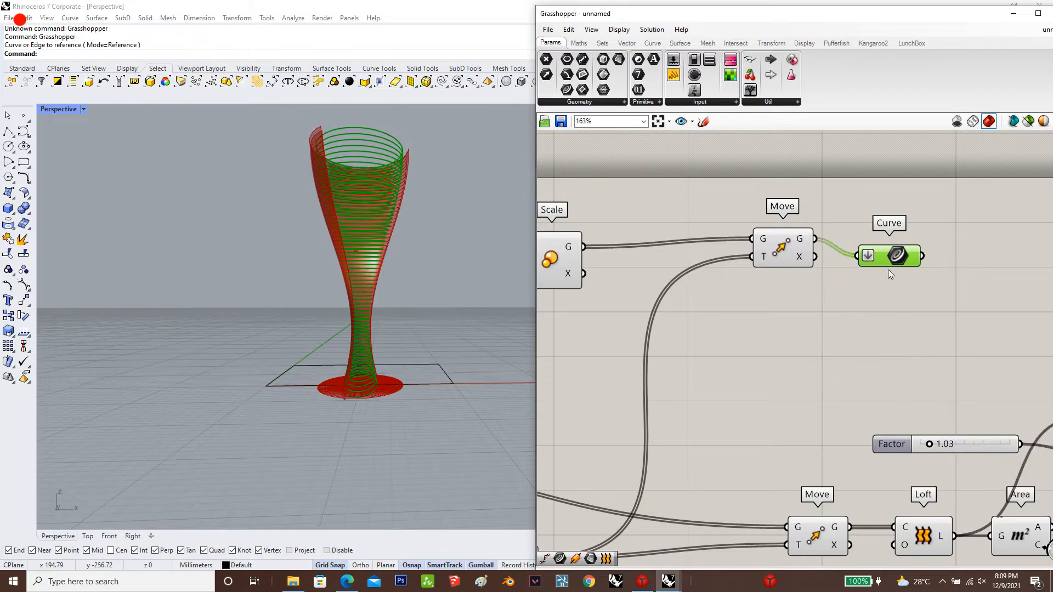
Add a Boundary Surfaces component beyond the flattened Curve parameter and connect the Curve to its E input
{"action": "left_click", "coordinate": [884, 263]}
{"action": "scroll", "coordinate": [864, 334], "scroll_direction": "down", "scroll_amount": 1}
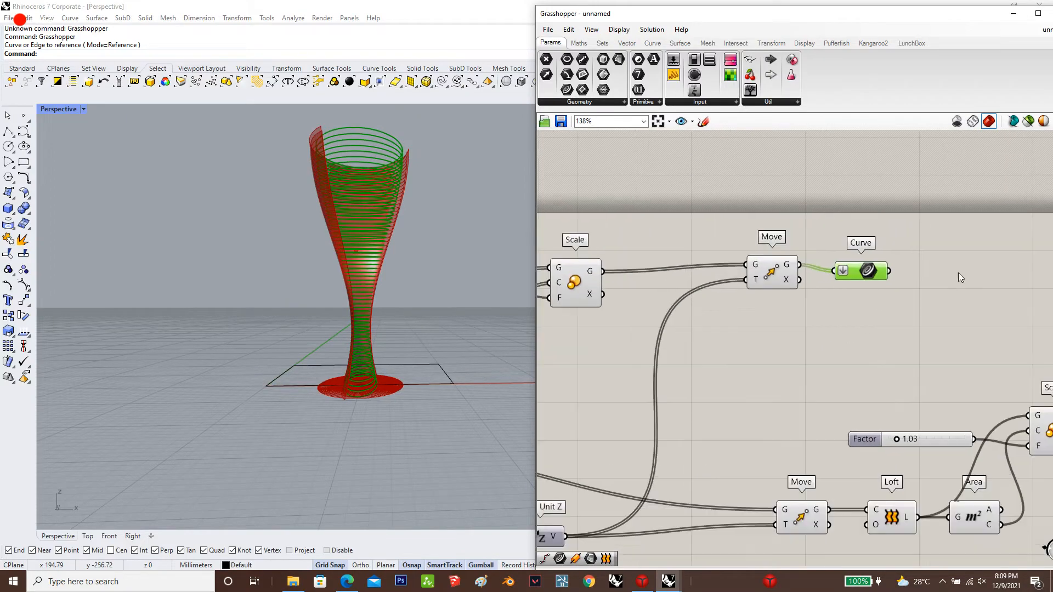
{"action": "left_click", "coordinate": [907, 239]}
{"action": "double_click", "coordinate": [907, 239]}
{"action": "type", "text": "bo"}
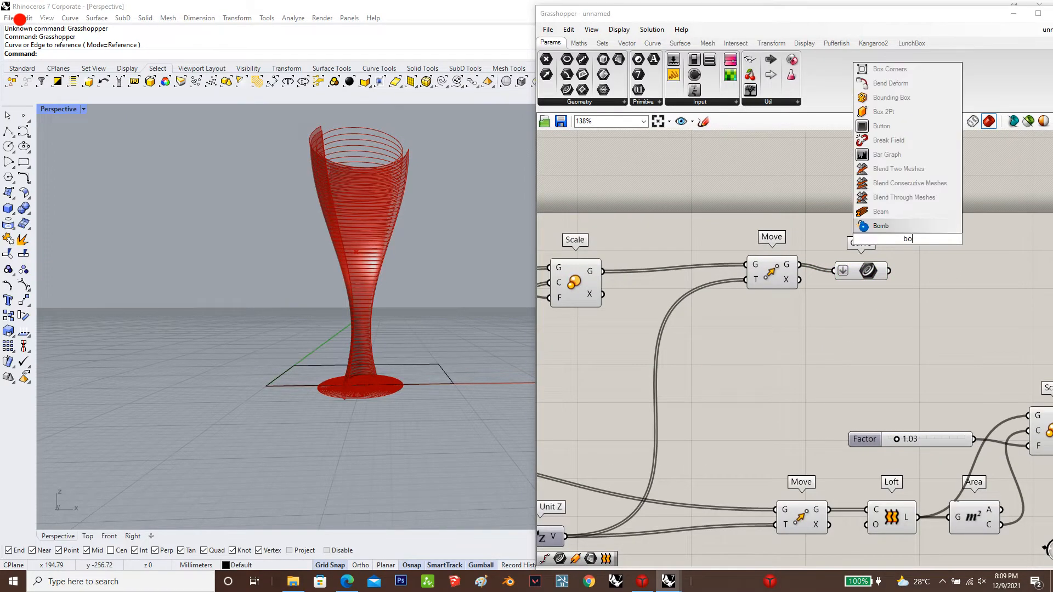
{"action": "type", "text": "una"}
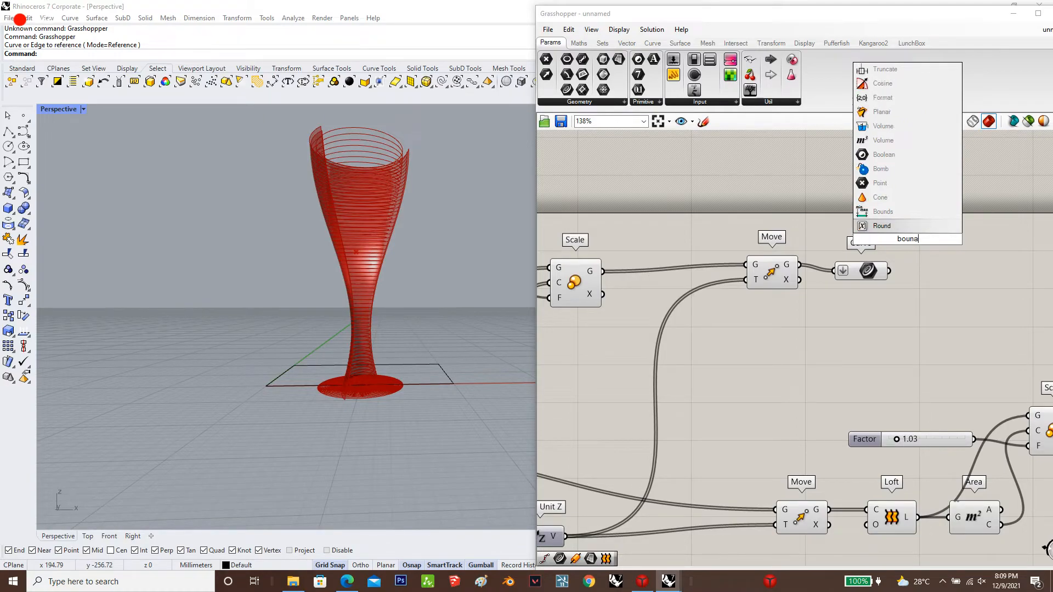
{"action": "left_click", "coordinate": [906, 225]}
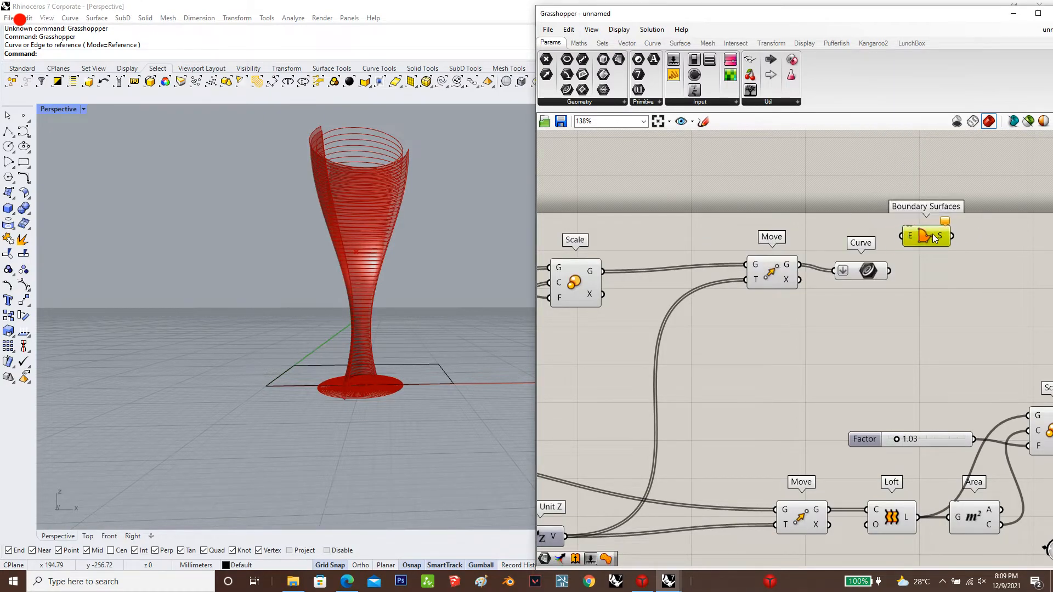
{"action": "left_click_drag", "start_coordinate": [897, 261], "coordinate": [906, 236]}
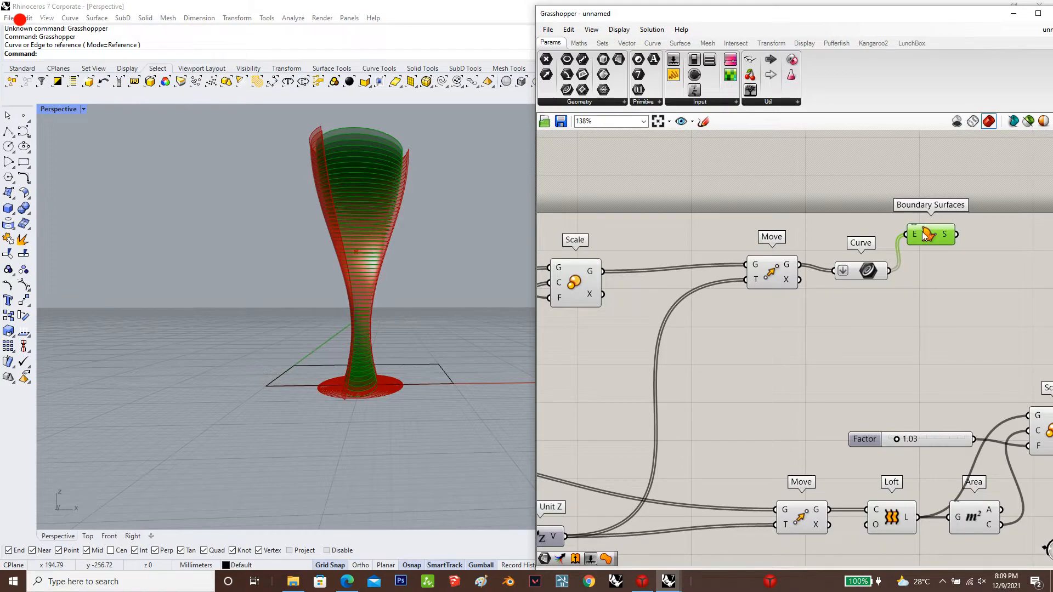
Add an Extrude component beyond Boundary Surfaces and connect the surfaces to its B input
{"action": "scroll", "coordinate": [905, 244], "scroll_direction": "down", "scroll_amount": 4}
{"action": "scroll", "coordinate": [927, 241], "scroll_direction": "up", "scroll_amount": 4}
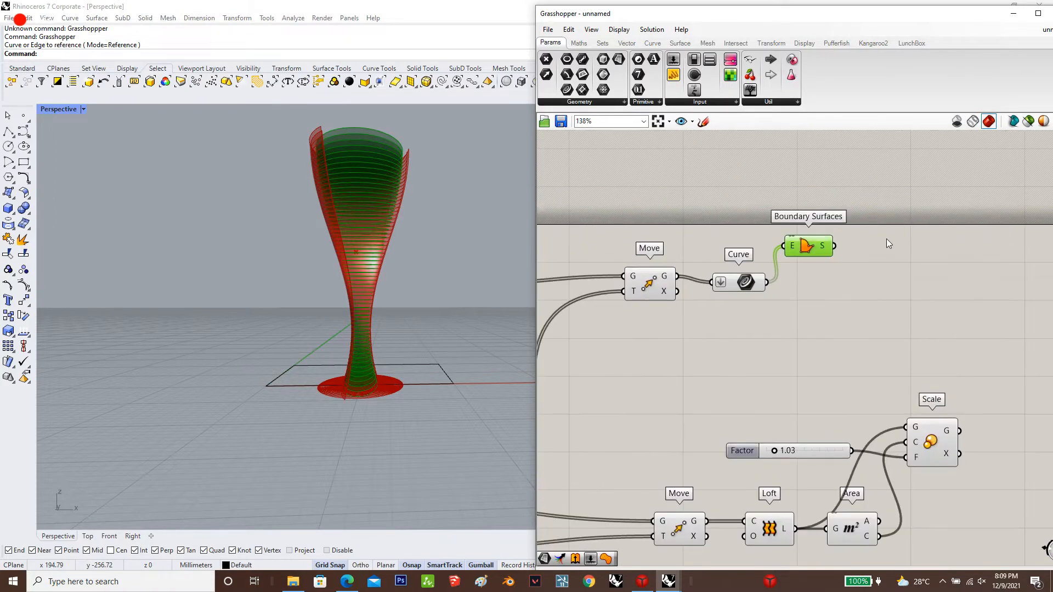
{"action": "scroll", "coordinate": [902, 251], "scroll_direction": "up", "scroll_amount": 1}
{"action": "double_click", "coordinate": [903, 252]}
{"action": "type", "text": "ext"}
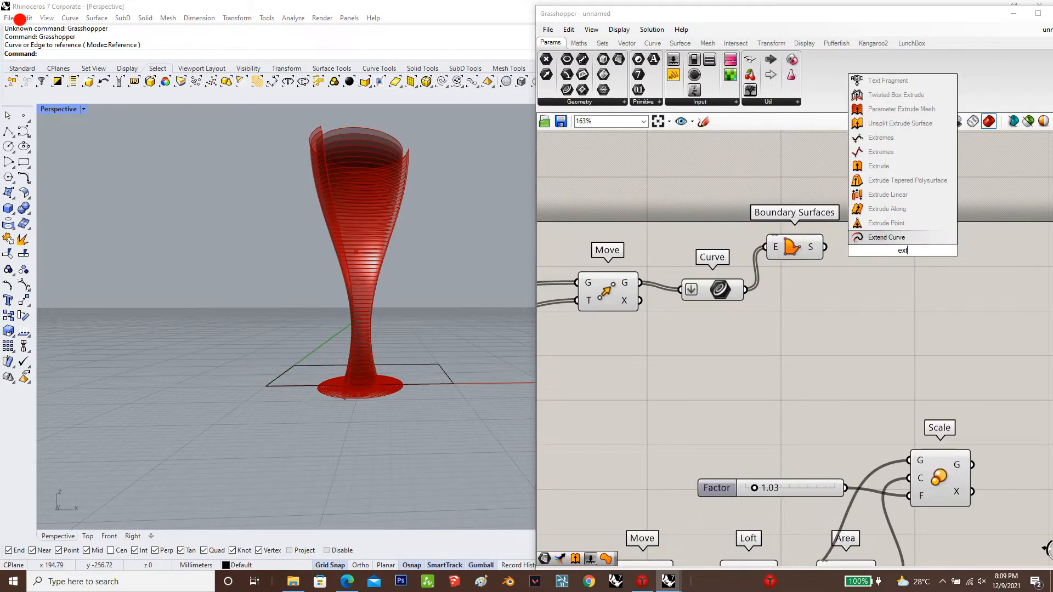
{"action": "type", "text": "rude"}
{"action": "left_click", "coordinate": [899, 239]}
{"action": "left_click", "coordinate": [925, 255]}
{"action": "left_click_drag", "start_coordinate": [826, 247], "coordinate": [889, 320]}
Add a Unit Z vector below the Extrude and connect it to the Extrude's D input
{"action": "double_click", "coordinate": [860, 318]}
{"action": "type", "text": "unit z"}
{"action": "key", "text": "Return"}
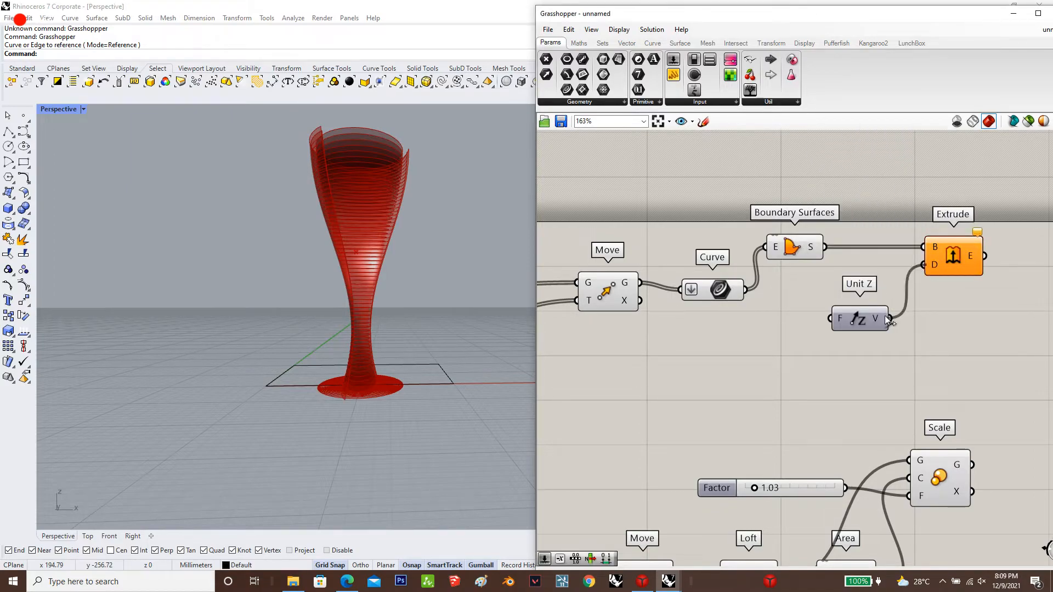
Add a number slider set to 0.5, connect it to the new Unit Z's F input and space out Unit Z and Extrude
{"action": "double_click", "coordinate": [761, 340]}
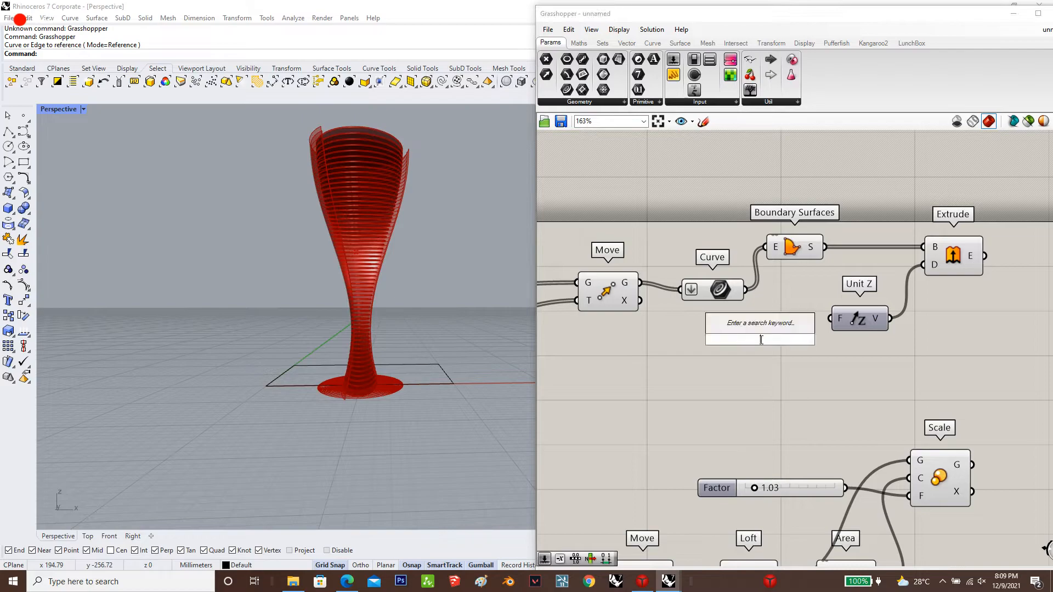
{"action": "type", "text": "0.5"}
{"action": "key", "text": "Return"}
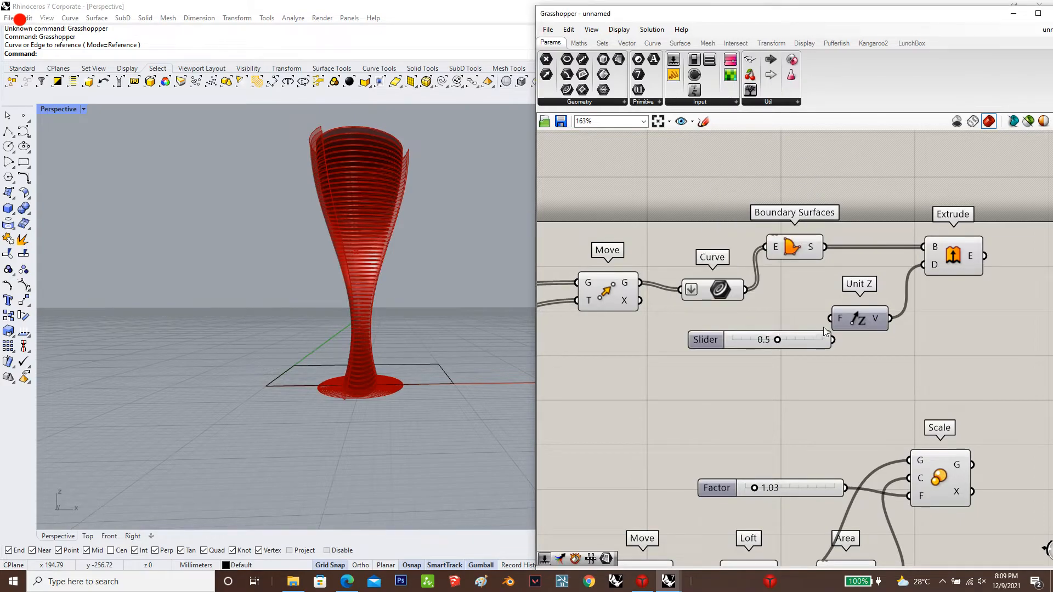
{"action": "left_click_drag", "start_coordinate": [833, 340], "coordinate": [879, 322]}
{"action": "scroll", "coordinate": [359, 224], "scroll_direction": "up", "scroll_amount": 5}
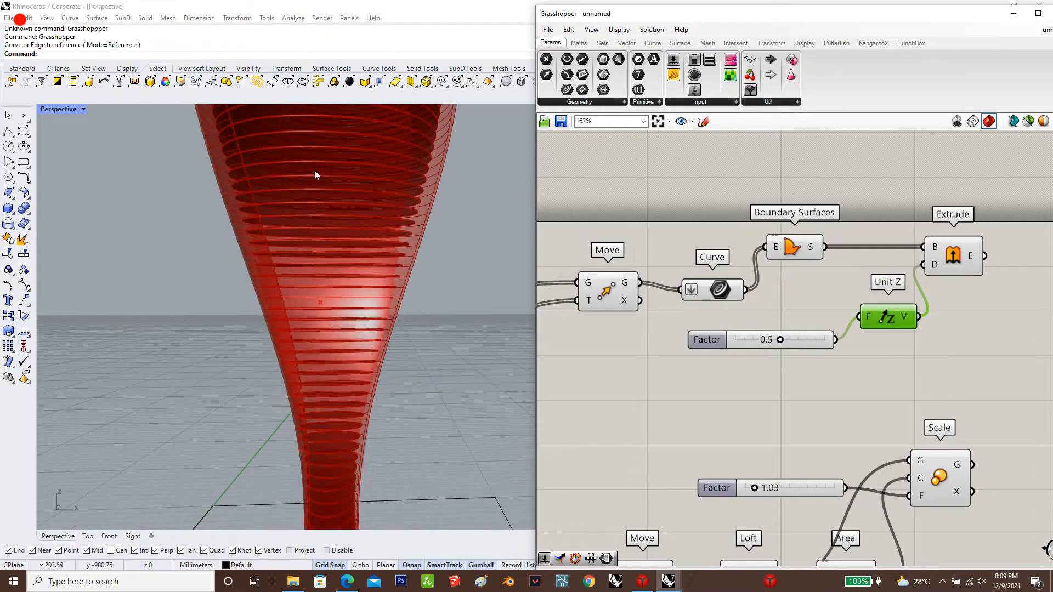
{"action": "scroll", "coordinate": [314, 170], "scroll_direction": "up", "scroll_amount": 6}
{"action": "left_click_drag", "start_coordinate": [959, 258], "coordinate": [978, 259]}
{"action": "left_click", "coordinate": [607, 331]}
Examine the extruded floor slabs of the twisting tower from several angles and distances
{"action": "scroll", "coordinate": [255, 313], "scroll_direction": "down", "scroll_amount": 10}
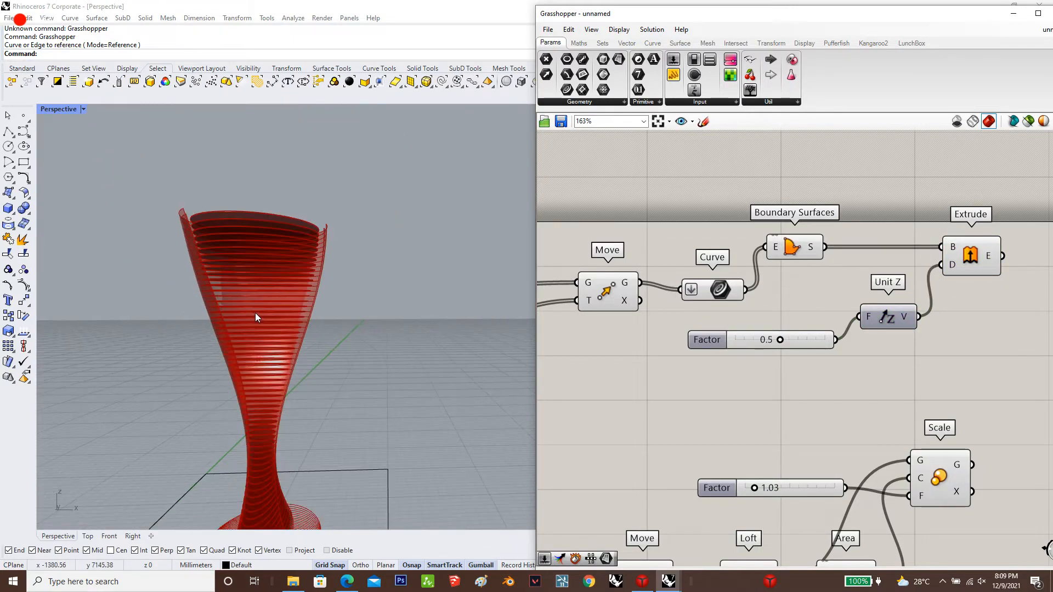
{"action": "scroll", "coordinate": [260, 320], "scroll_direction": "up", "scroll_amount": 3}
{"action": "right_click_drag", "start_coordinate": [265, 318], "coordinate": [335, 207]}
{"action": "scroll", "coordinate": [336, 206], "scroll_direction": "down", "scroll_amount": 6}
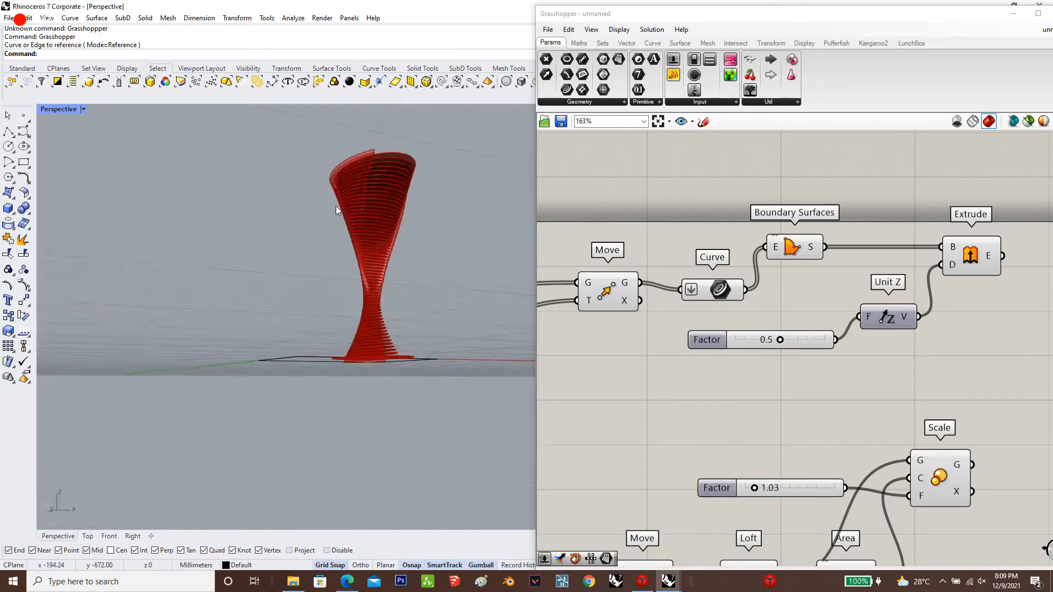
{"action": "scroll", "coordinate": [357, 253], "scroll_direction": "up", "scroll_amount": 5}
{"action": "scroll", "coordinate": [357, 252], "scroll_direction": "down", "scroll_amount": 4}
{"action": "right_click_drag", "start_coordinate": [346, 153], "coordinate": [433, 197]}
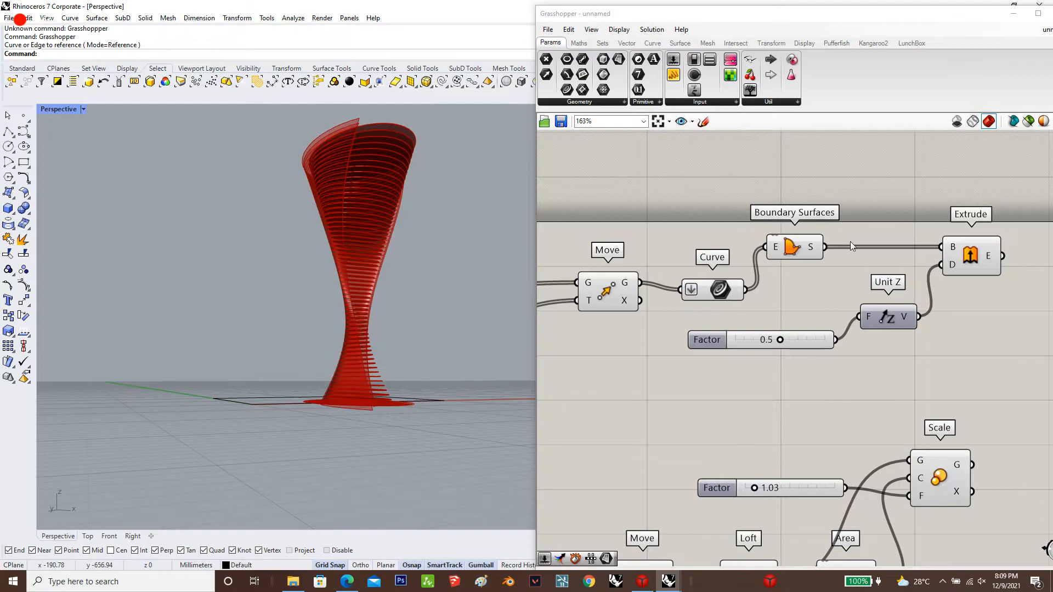
{"action": "right_click_drag", "start_coordinate": [850, 241], "coordinate": [799, 235]}
{"action": "left_click", "coordinate": [907, 249]}
{"action": "left_click", "coordinate": [811, 324]}
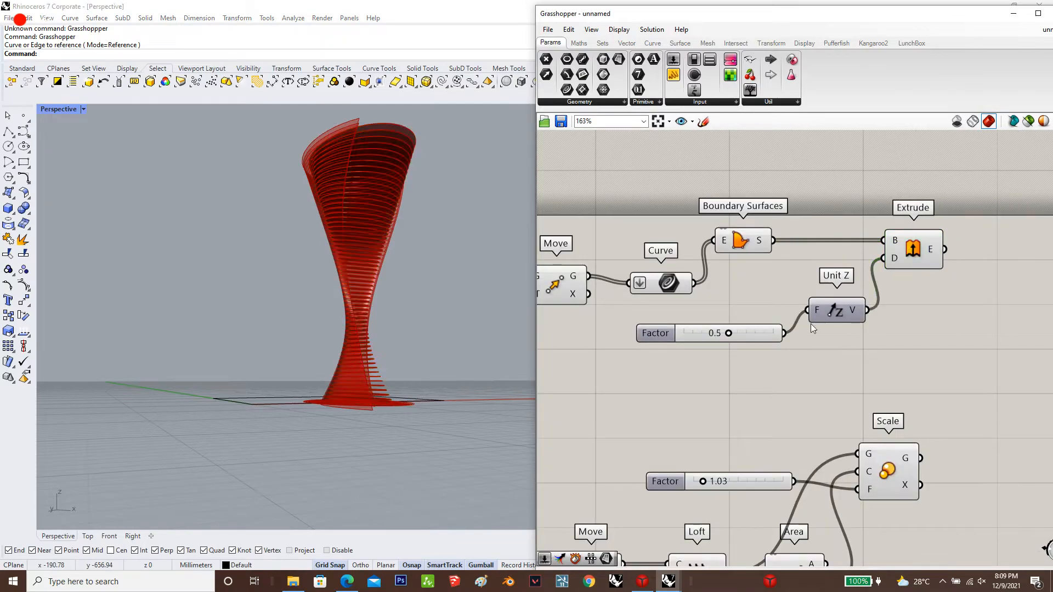
{"action": "scroll", "coordinate": [811, 323], "scroll_direction": "down", "scroll_amount": 5}
{"action": "scroll", "coordinate": [818, 441], "scroll_direction": "up", "scroll_amount": 2}
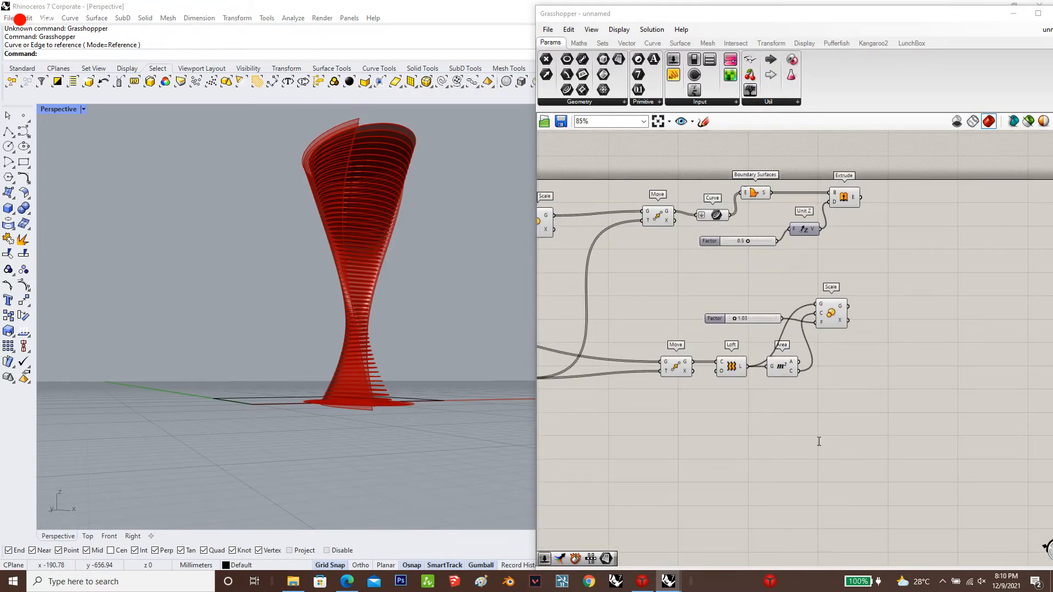
{"action": "double_click", "coordinate": [817, 441]}
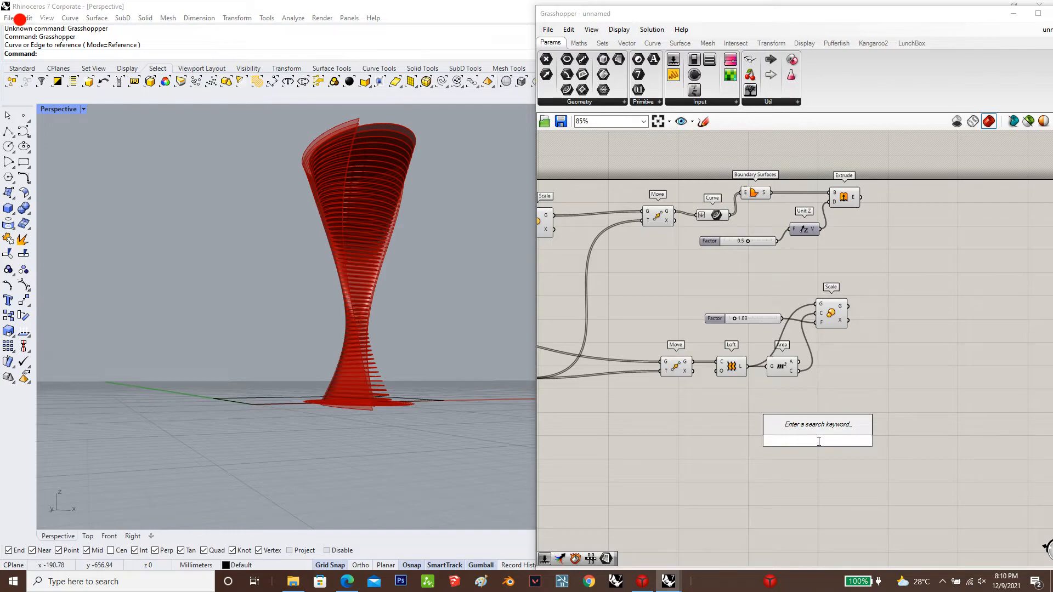
{"action": "scroll", "coordinate": [823, 418], "scroll_direction": "up", "scroll_amount": 3}
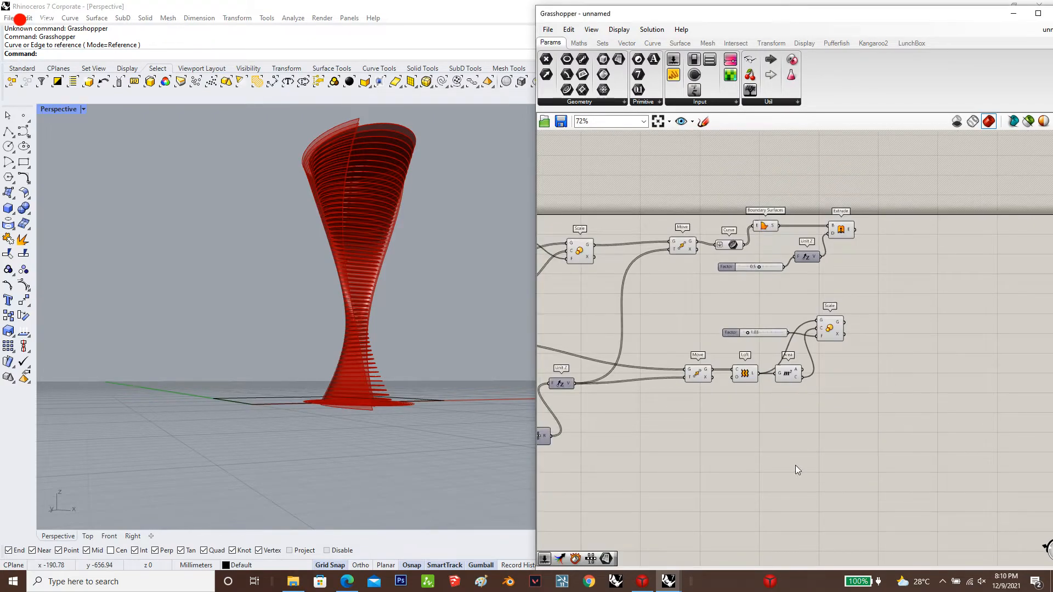
Add a Divide Domain² component beyond the facade Scale and connect the Scale's geometry to its I input
{"action": "double_click", "coordinate": [887, 340]}
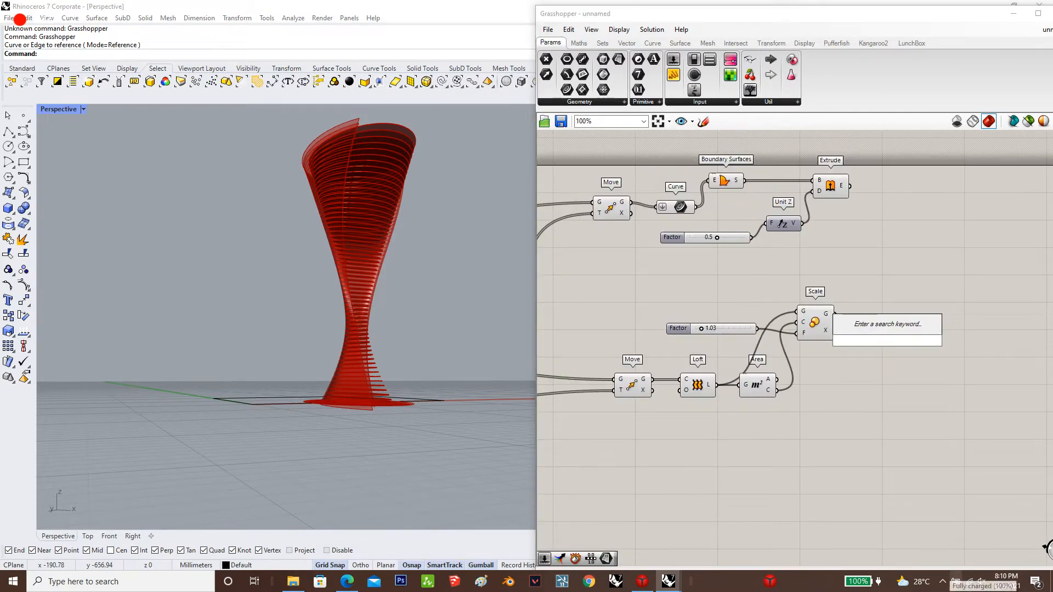
{"action": "type", "text": "divide doa"}
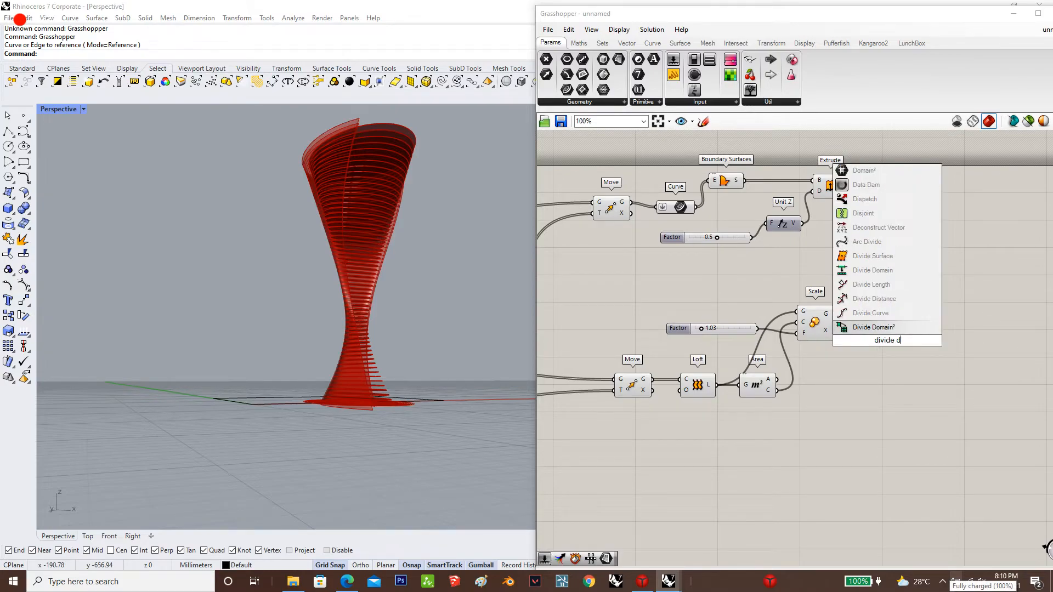
{"action": "left_click", "coordinate": [889, 328]}
{"action": "left_click_drag", "start_coordinate": [901, 360], "coordinate": [923, 416]}
{"action": "left_click_drag", "start_coordinate": [833, 323], "coordinate": [846, 357]}
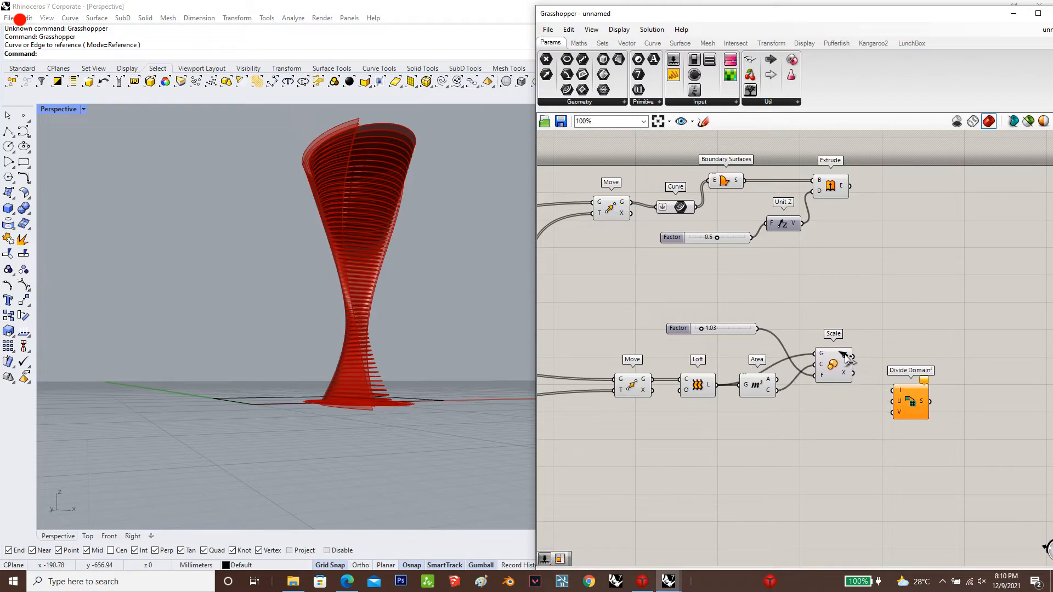
Add an Isotrim component, connecting the Scale's geometry to its S input and Divide Domain²'s segments to its D input
{"action": "double_click", "coordinate": [987, 358]}
{"action": "type", "text": "i"}
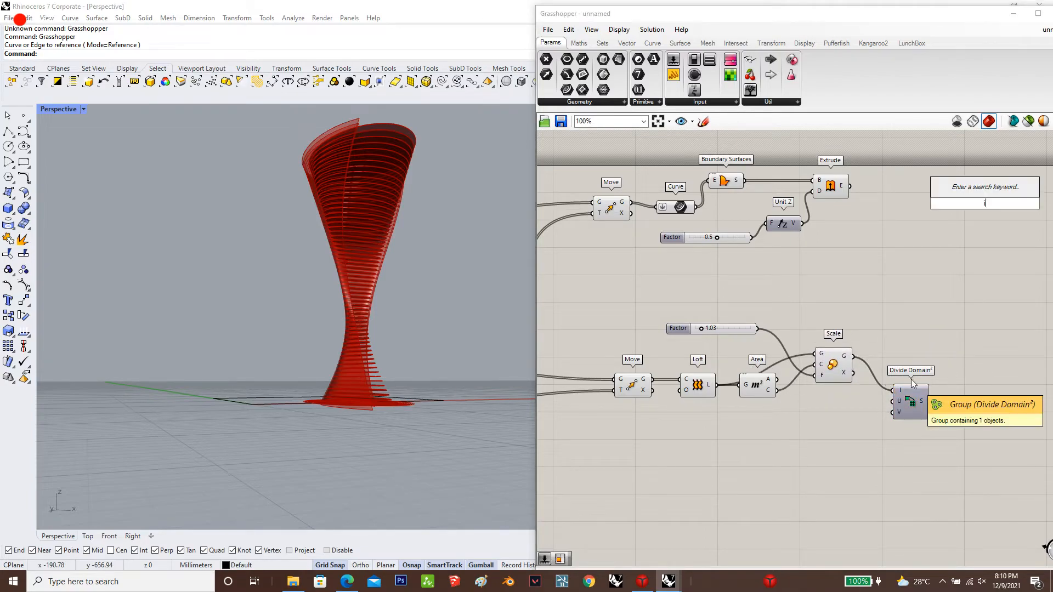
{"action": "type", "text": "s"}
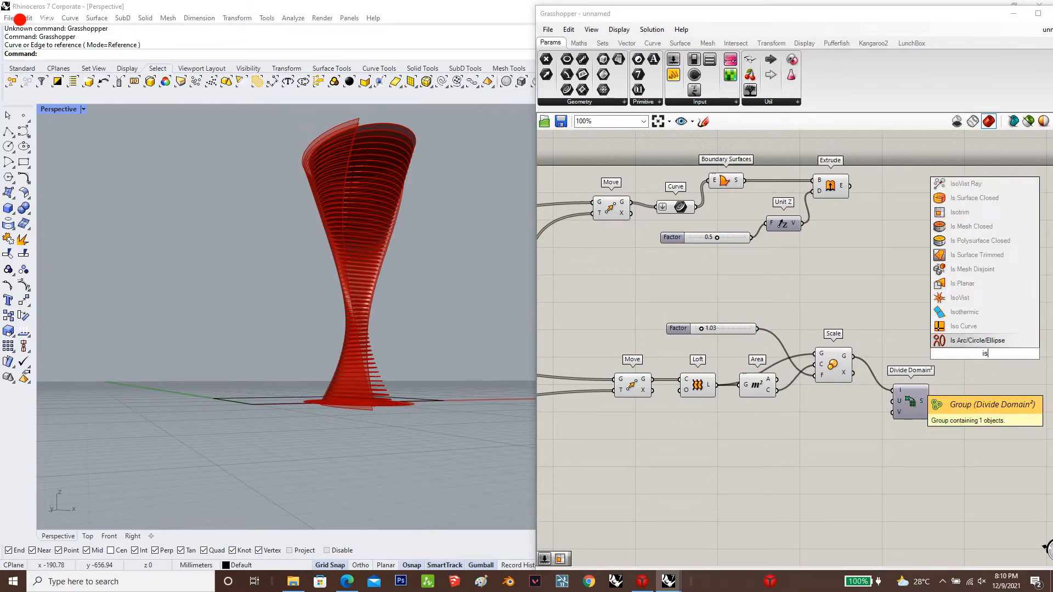
{"action": "type", "text": "ottrim"}
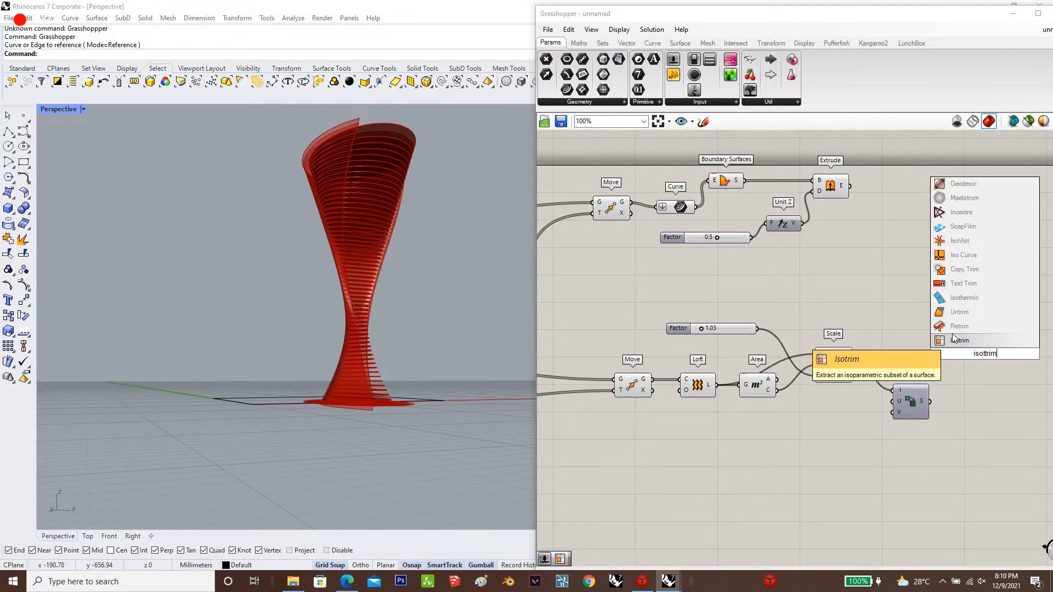
{"action": "left_click", "coordinate": [955, 340]}
{"action": "left_click_drag", "start_coordinate": [930, 361], "coordinate": [966, 349]}
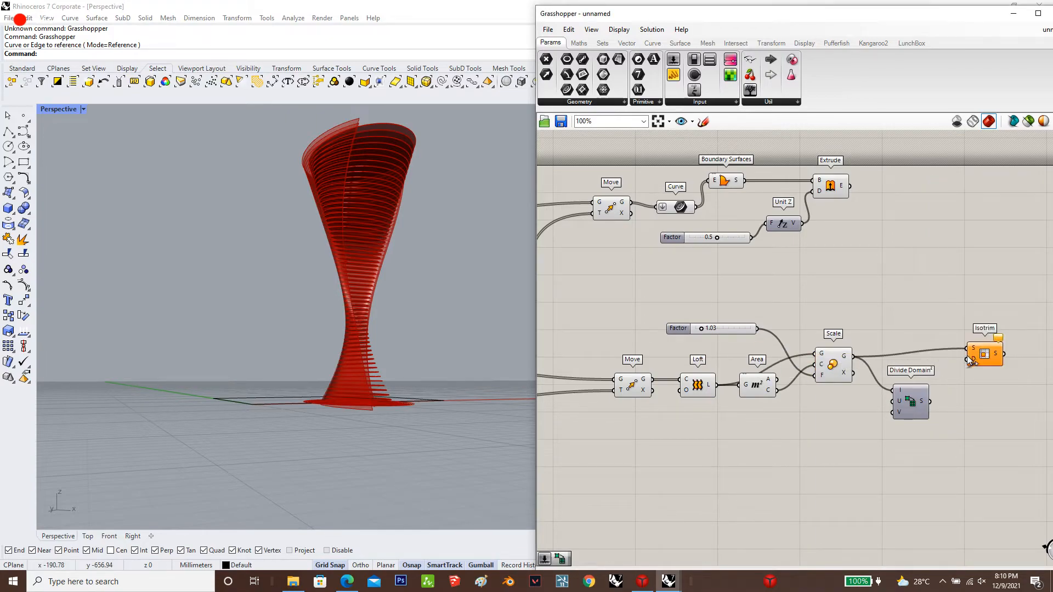
{"action": "left_click_drag", "start_coordinate": [931, 412], "coordinate": [931, 409]}
{"action": "left_click_drag", "start_coordinate": [989, 356], "coordinate": [990, 369]}
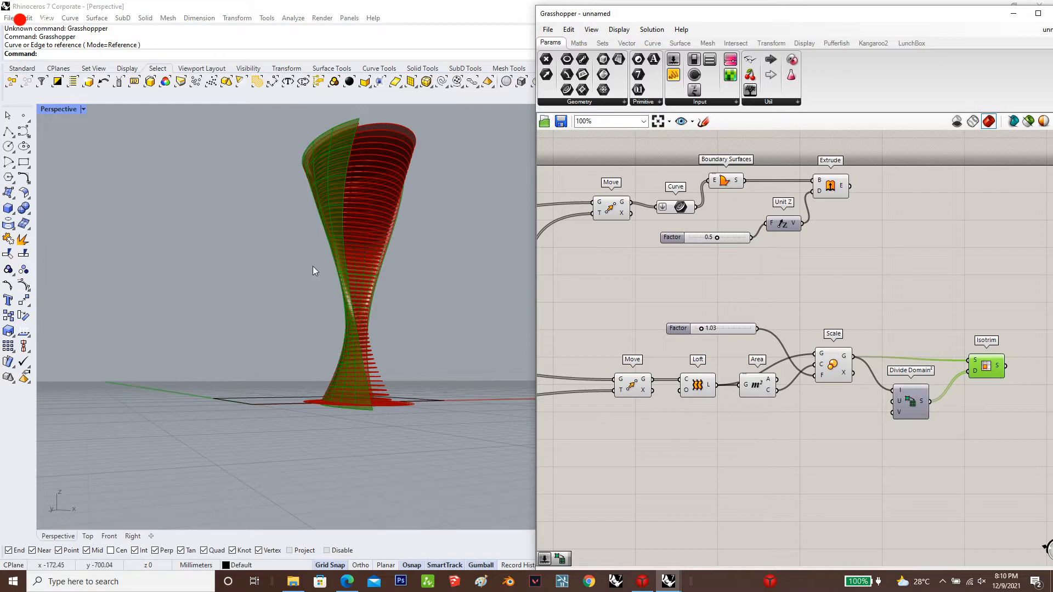
Examine the subdivided facade surface around the tower from different angles and distances
{"action": "scroll", "coordinate": [438, 298], "scroll_direction": "up", "scroll_amount": 3}
{"action": "scroll", "coordinate": [328, 299], "scroll_direction": "up", "scroll_amount": 4}
{"action": "scroll", "coordinate": [336, 351], "scroll_direction": "down", "scroll_amount": 3}
{"action": "right_click_drag", "start_coordinate": [339, 360], "coordinate": [400, 335]}
{"action": "scroll", "coordinate": [288, 358], "scroll_direction": "down", "scroll_amount": 6}
{"action": "scroll", "coordinate": [395, 325], "scroll_direction": "up", "scroll_amount": 5}
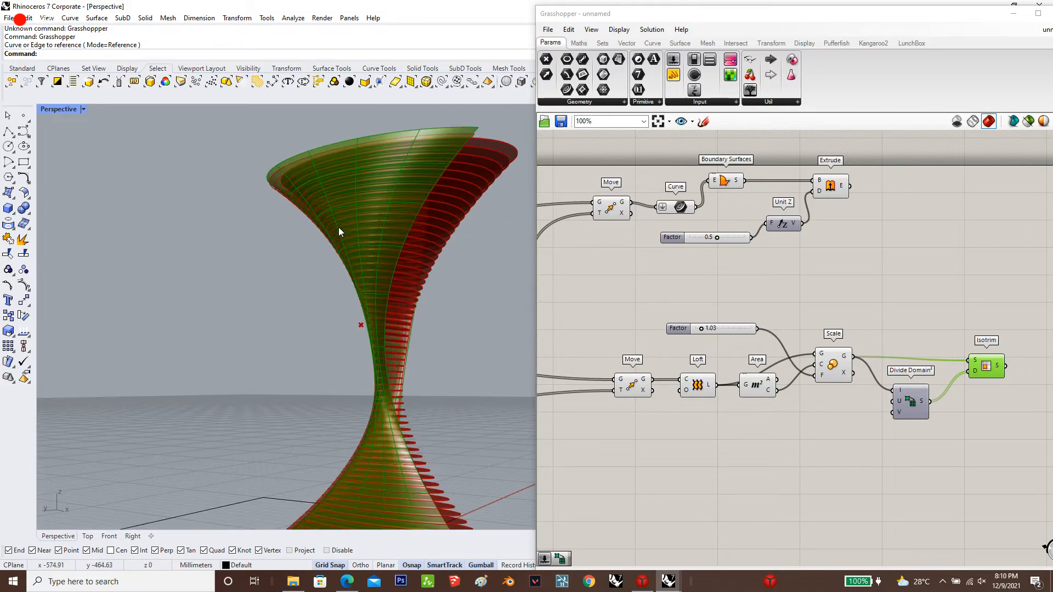
{"action": "scroll", "coordinate": [877, 358], "scroll_direction": "up", "scroll_amount": 3}
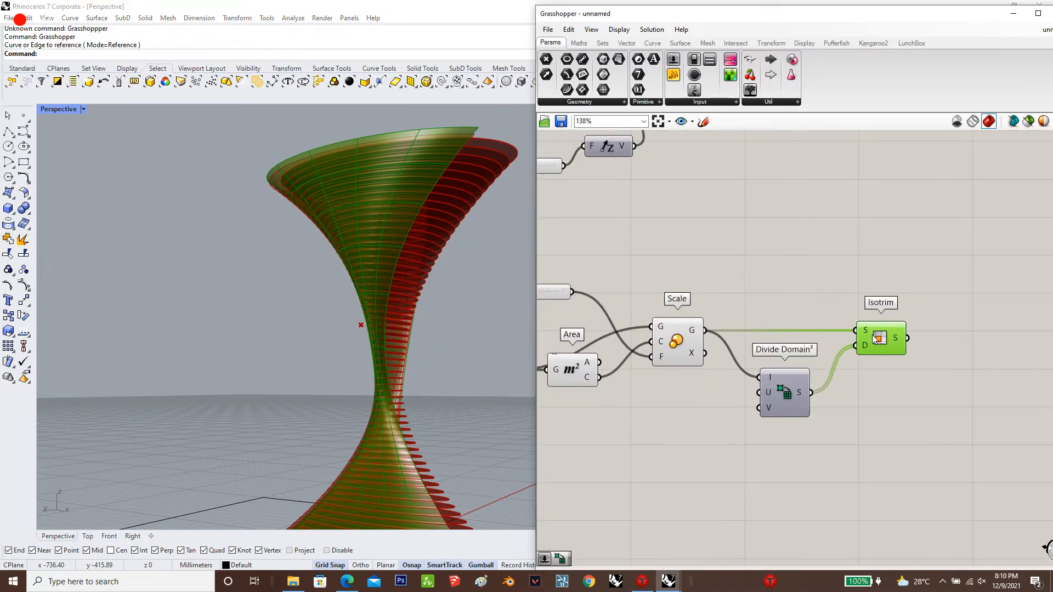
{"action": "left_click", "coordinate": [939, 333]}
Add a number slider set to 15 and connect it to both the U and V count inputs of Divide Domain²
{"action": "scroll", "coordinate": [738, 310], "scroll_direction": "down", "scroll_amount": 2}
{"action": "scroll", "coordinate": [794, 323], "scroll_direction": "up", "scroll_amount": 1}
{"action": "left_click_drag", "start_coordinate": [853, 336], "coordinate": [839, 336]}
{"action": "double_click", "coordinate": [682, 396]}
{"action": "type", "text": "15"}
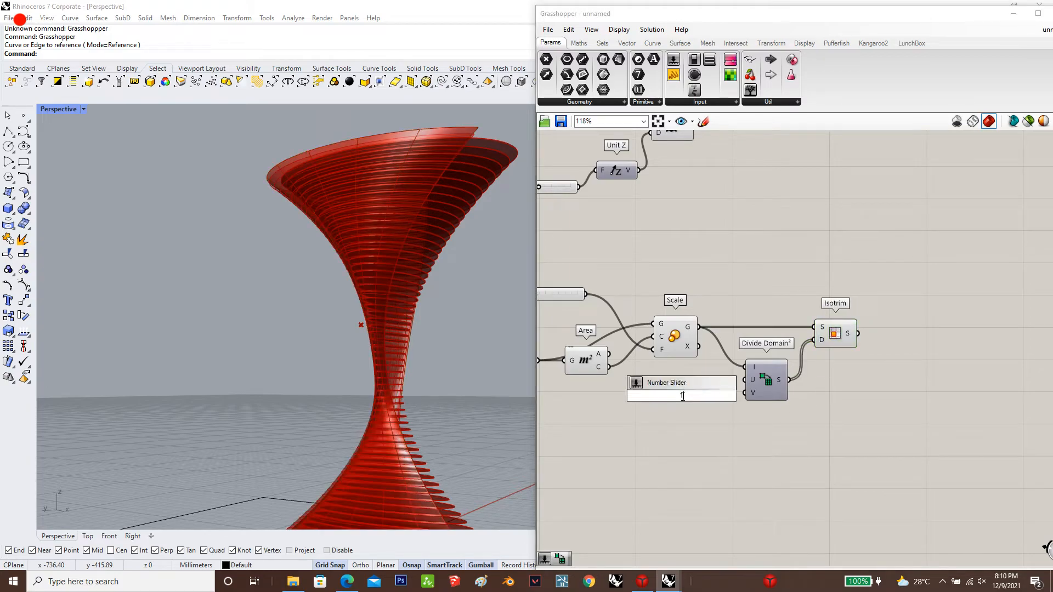
{"action": "key", "text": "Return"}
{"action": "scroll", "coordinate": [687, 402], "scroll_direction": "up", "scroll_amount": 2}
{"action": "left_click_drag", "start_coordinate": [697, 402], "coordinate": [675, 401]}
{"action": "left_click_drag", "start_coordinate": [745, 400], "coordinate": [767, 389]}
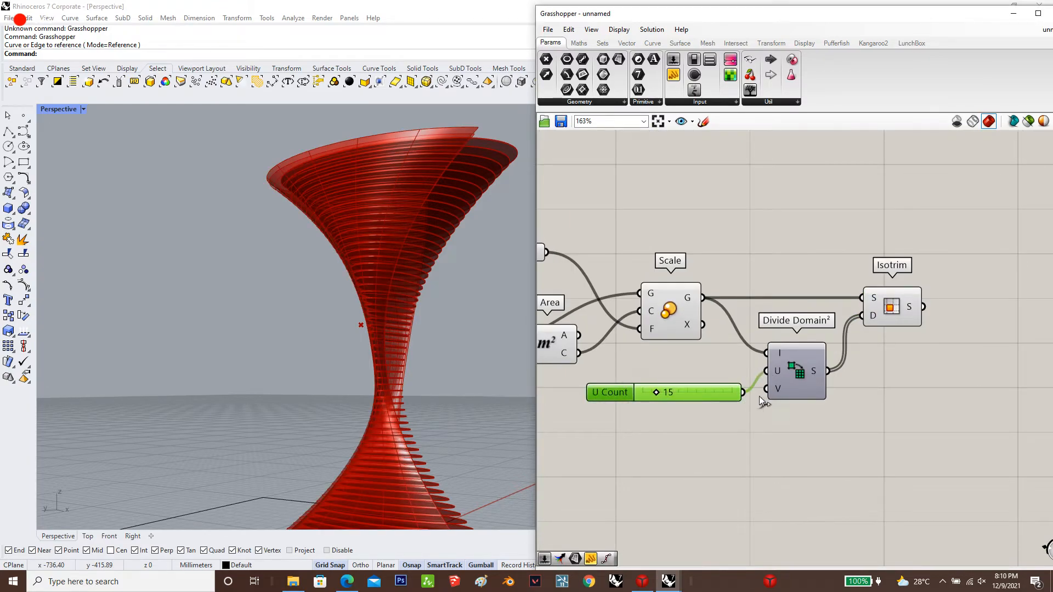
{"action": "left_click", "coordinate": [888, 317]}
{"action": "scroll", "coordinate": [686, 321], "scroll_direction": "down", "scroll_amount": 3}
{"action": "scroll", "coordinate": [841, 326], "scroll_direction": "up", "scroll_amount": 2}
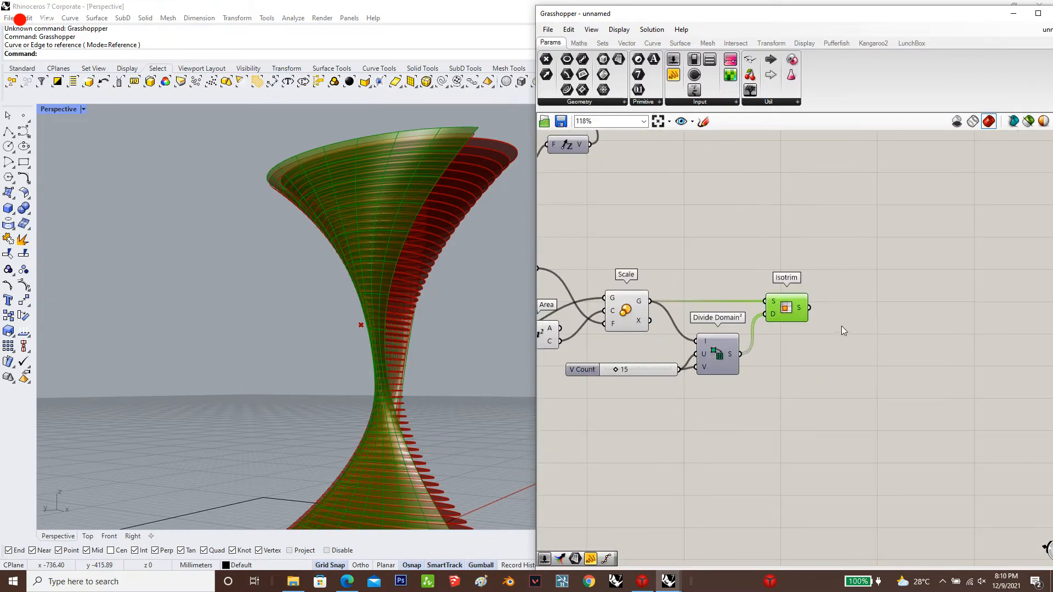
{"action": "double_click", "coordinate": [873, 375]}
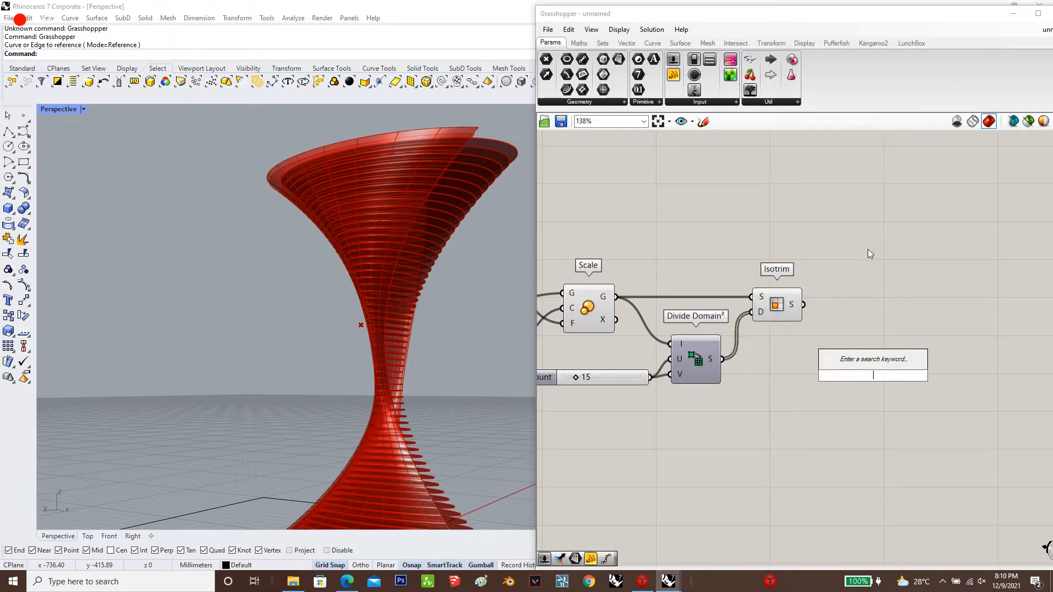
{"action": "type", "text": "p"}
{"action": "key", "text": "Return"}
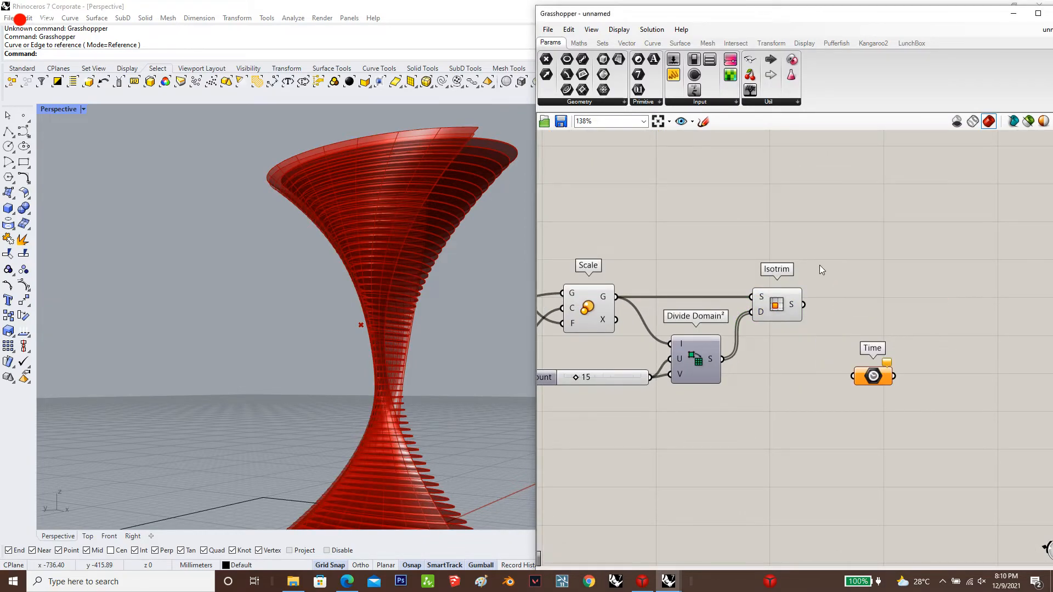
{"action": "type", "text": "d"}
{"action": "double_click", "coordinate": [844, 325]}
{"action": "type", "text": "ec"}
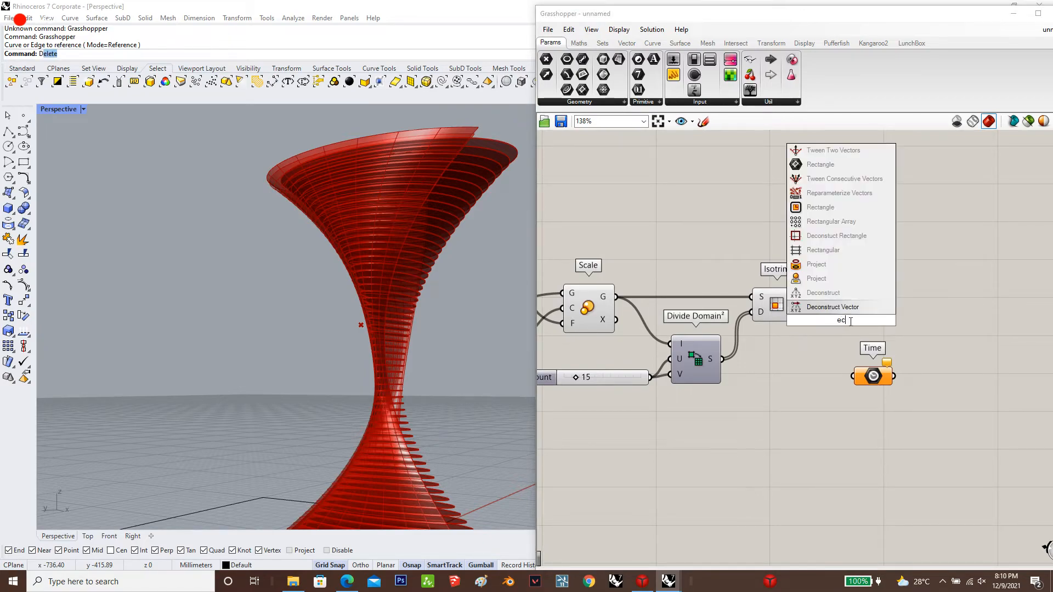
{"action": "key", "text": "Escape"}
{"action": "key", "text": "Escape"}
Add a Deconstruct Brep component beyond Isotrim and connect Isotrim's S output to its B input
{"action": "double_click", "coordinate": [835, 261]}
{"action": "type", "text": "d"}
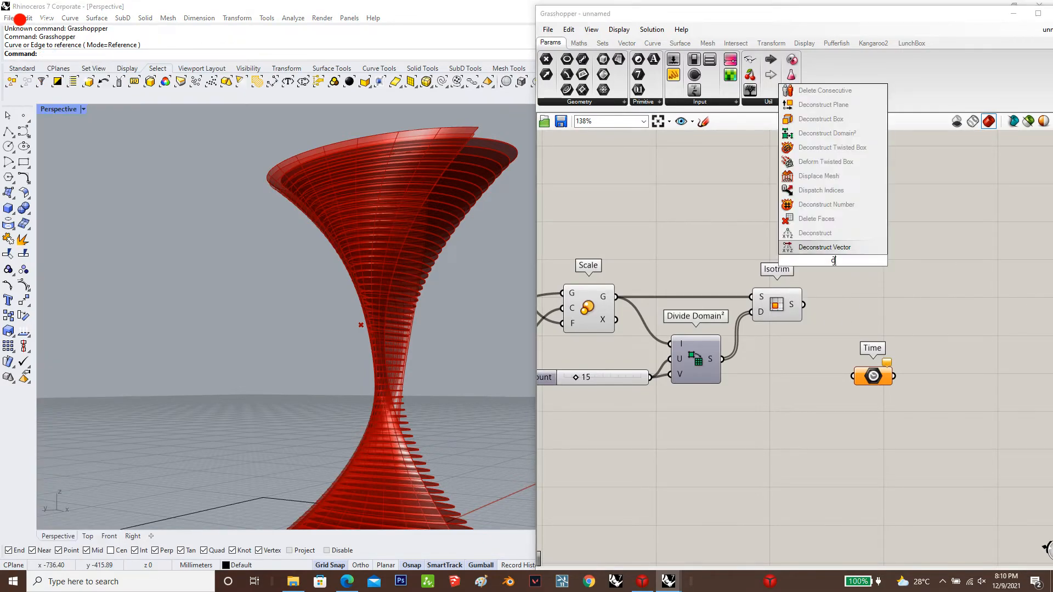
{"action": "type", "text": "econst"}
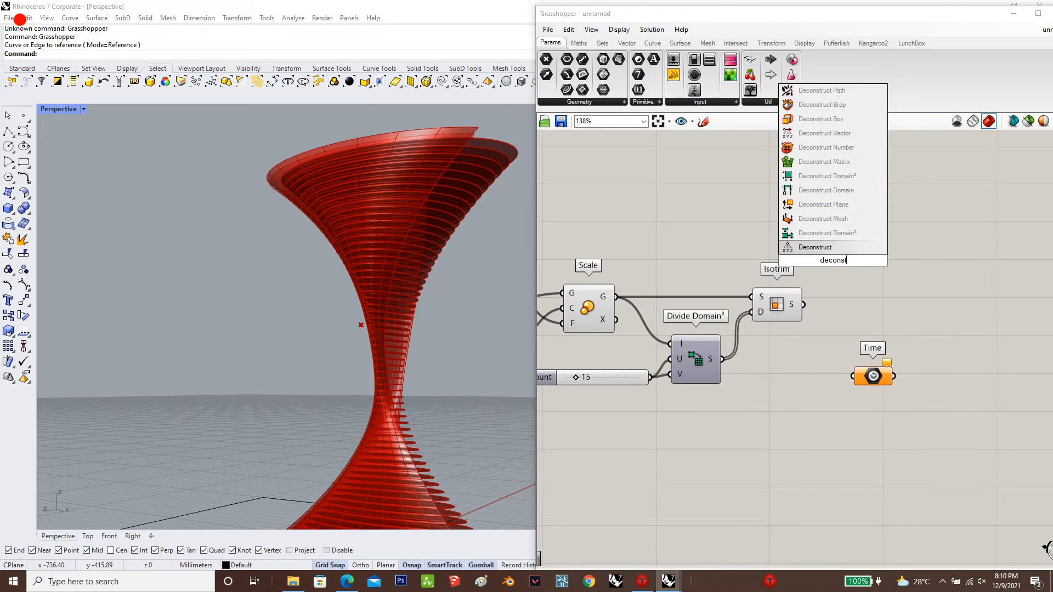
{"action": "type", "text": "ruct bre"}
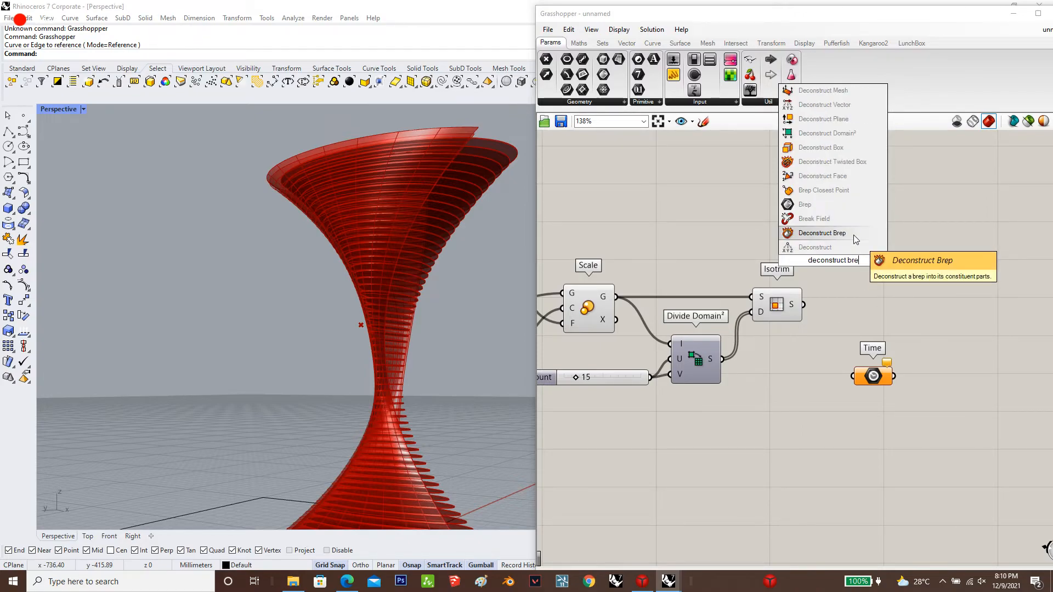
{"action": "left_click", "coordinate": [854, 235]}
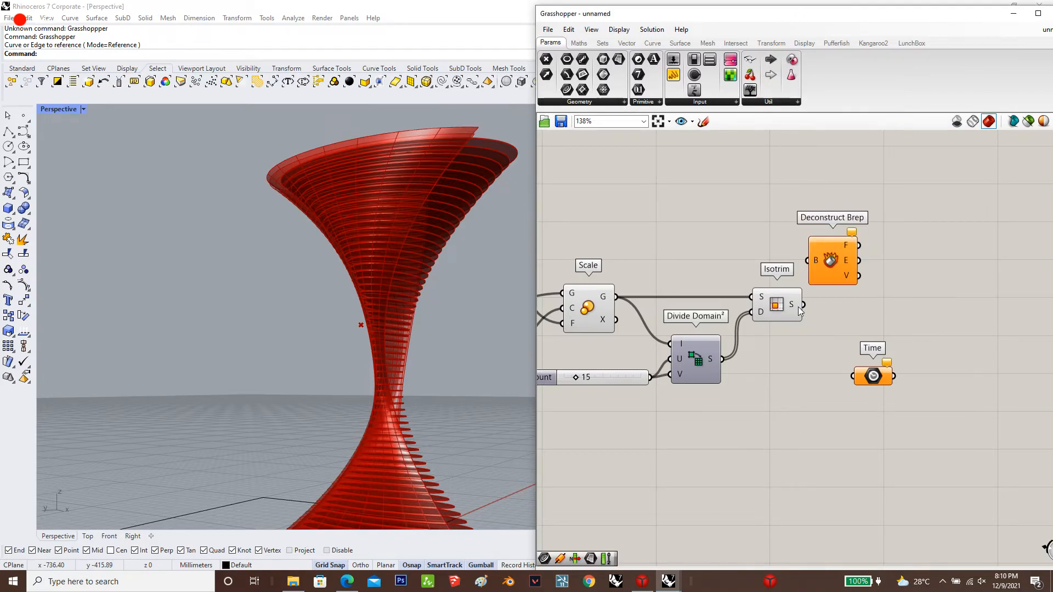
{"action": "left_click_drag", "start_coordinate": [803, 305], "coordinate": [836, 304]}
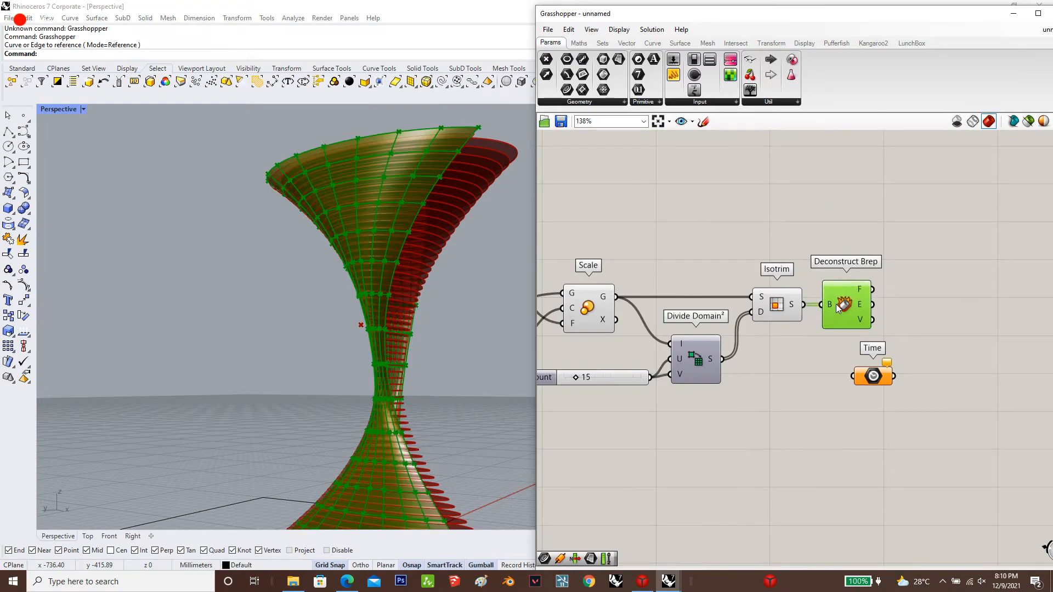
Delete the unused, unconnected Time component from the canvas
{"action": "double_click", "coordinate": [954, 310]}
{"action": "left_click_drag", "start_coordinate": [890, 409], "coordinate": [884, 369]}
{"action": "key", "text": "Delete"}
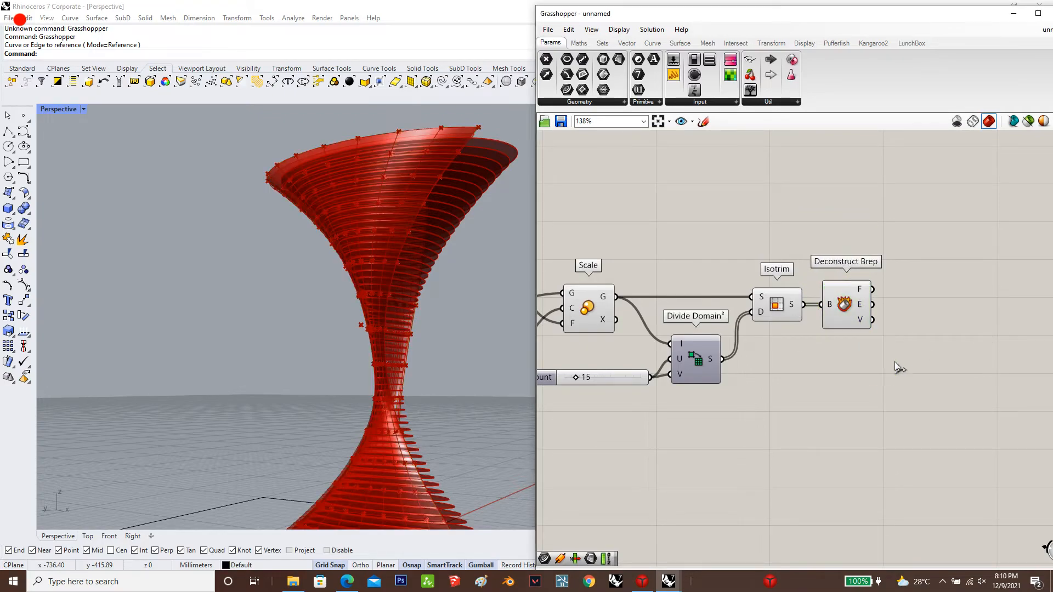
Add a Pipe component, connecting Deconstruct Brep's edges to its C input and a 0.3 number slider to its radius
{"action": "double_click", "coordinate": [923, 331]}
{"action": "type", "text": "pipe"}
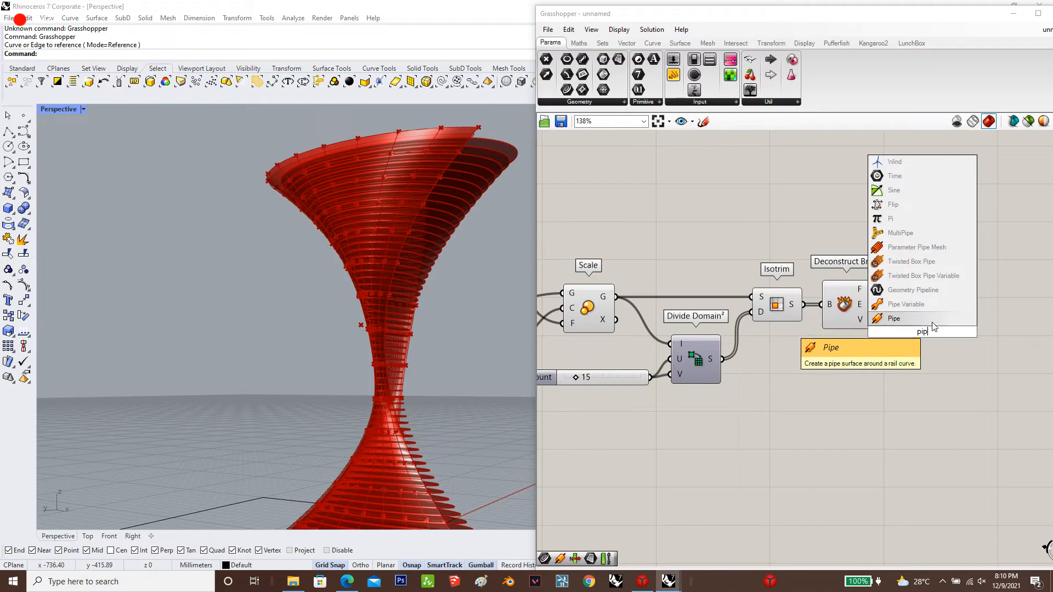
{"action": "key", "text": "Return"}
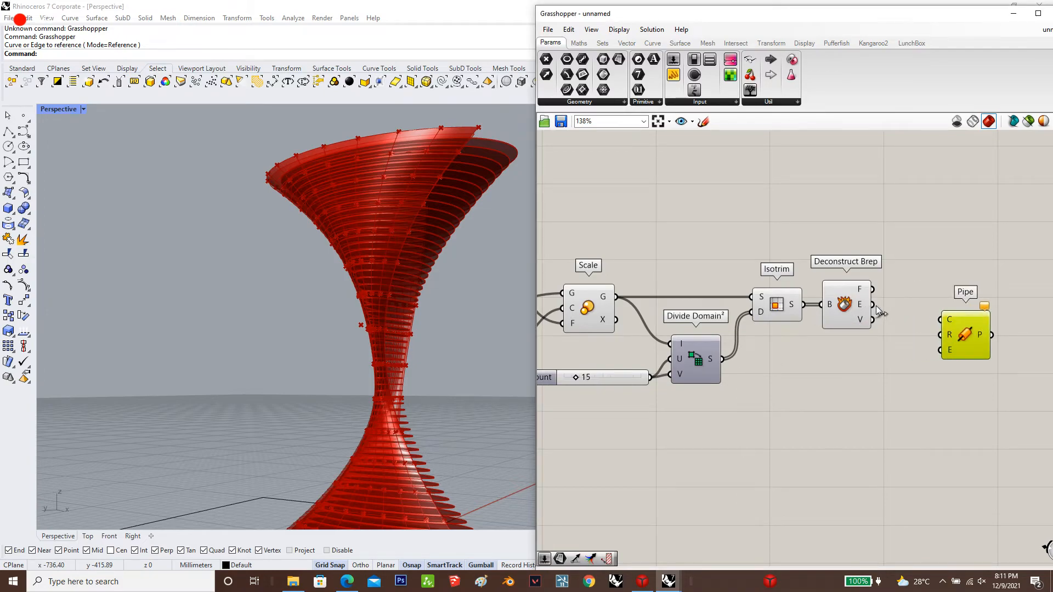
{"action": "left_click", "coordinate": [872, 379]}
{"action": "double_click", "coordinate": [873, 379]}
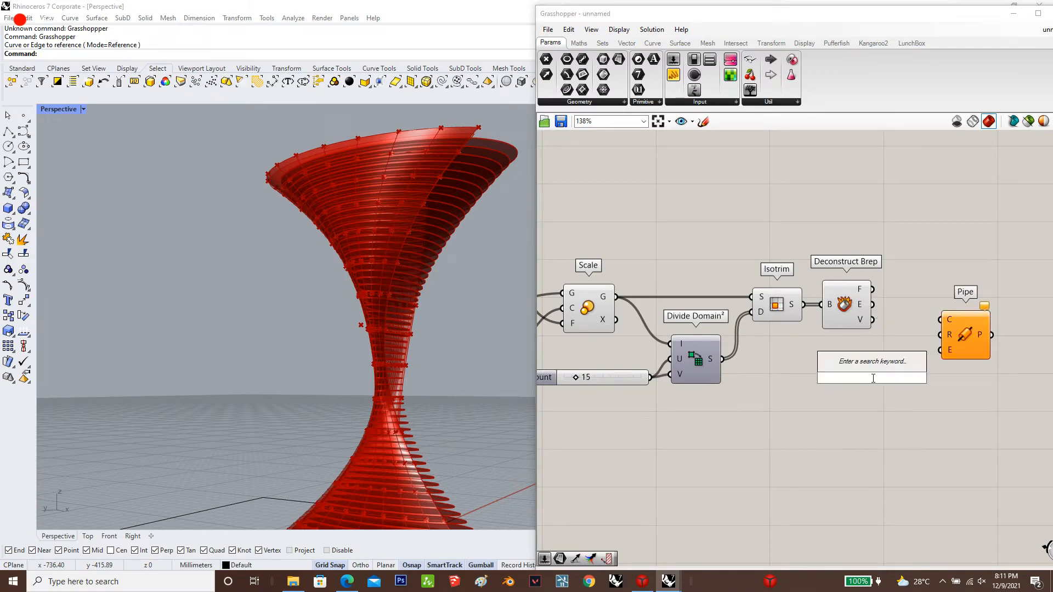
{"action": "type", "text": "0.3"}
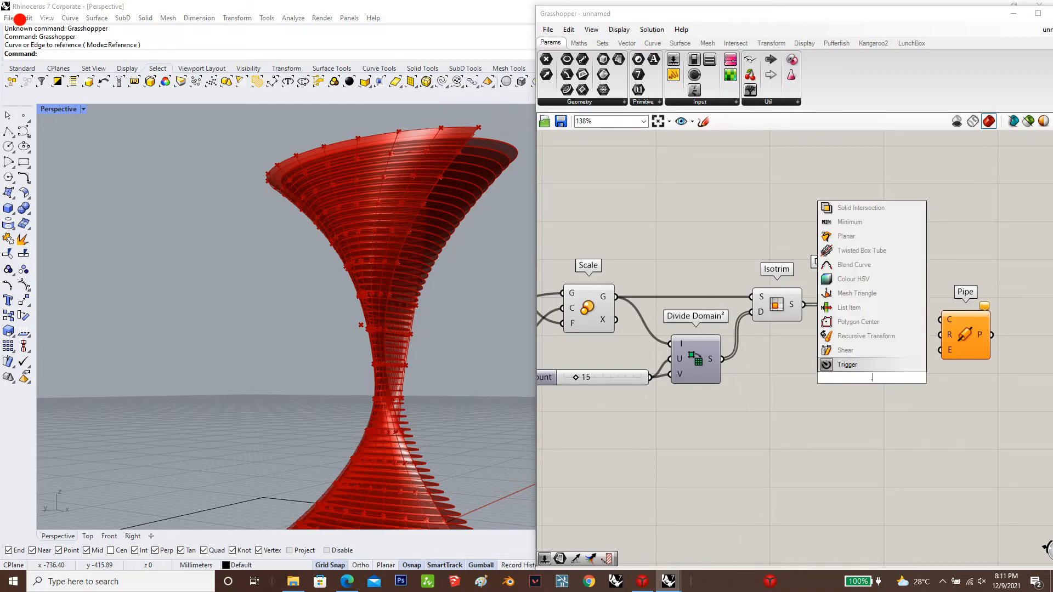
{"action": "key", "text": "Return"}
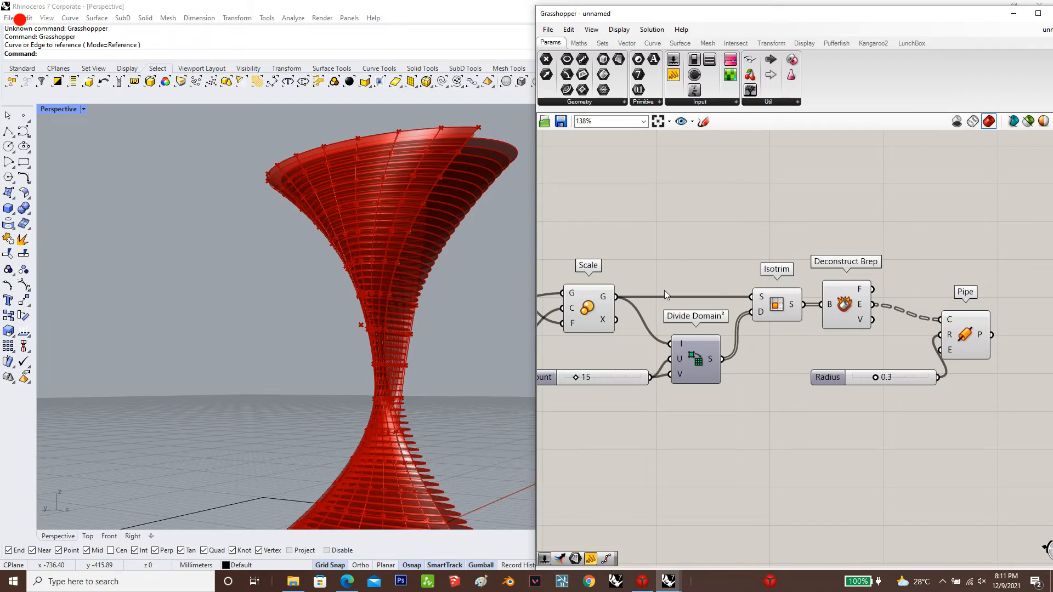
Bake the Pipe component's geometry onto the Default layer
{"action": "scroll", "coordinate": [955, 329], "scroll_direction": "up", "scroll_amount": 2}
{"action": "left_click_drag", "start_coordinate": [877, 309], "coordinate": [929, 299]}
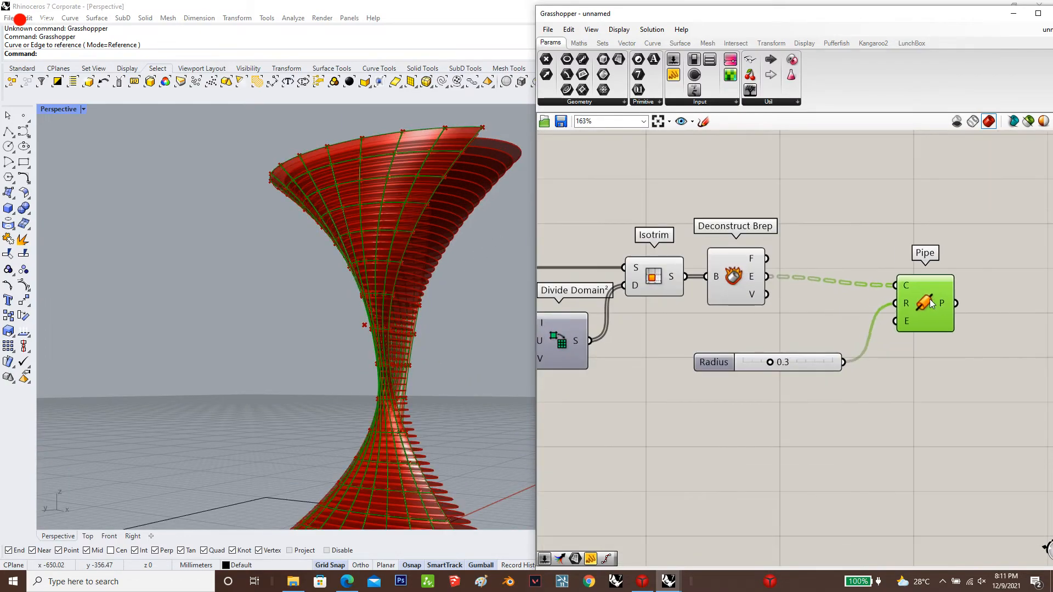
{"action": "right_click", "coordinate": [926, 305]}
{"action": "left_click", "coordinate": [939, 341]}
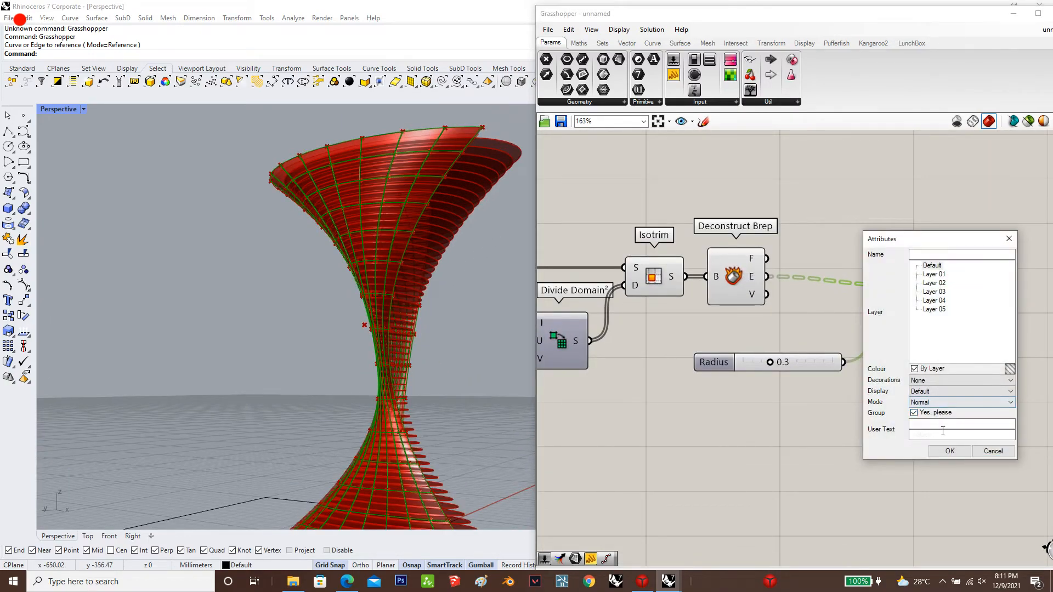
{"action": "left_click", "coordinate": [929, 467]}
{"action": "left_click", "coordinate": [893, 470]}
Bake the floor slabs from the Extrude component onto the Default layer
{"action": "scroll", "coordinate": [893, 469], "scroll_direction": "down", "scroll_amount": 3}
{"action": "scroll", "coordinate": [893, 469], "scroll_direction": "down", "scroll_amount": 2}
{"action": "scroll", "coordinate": [741, 278], "scroll_direction": "up", "scroll_amount": 2}
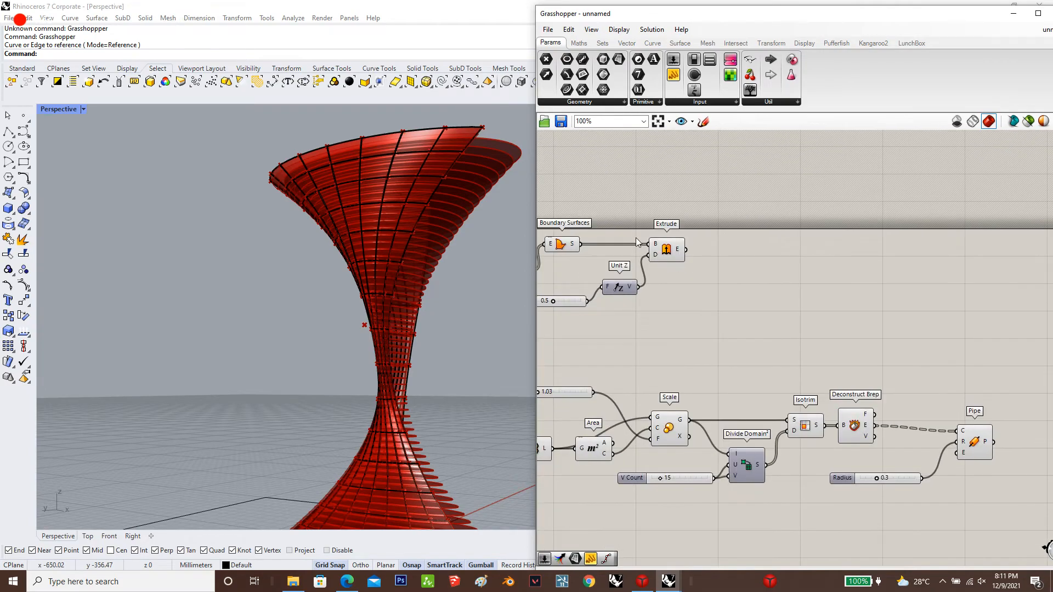
{"action": "scroll", "coordinate": [665, 253], "scroll_direction": "up", "scroll_amount": 1}
{"action": "right_click", "coordinate": [665, 252]}
{"action": "left_click", "coordinate": [711, 296]}
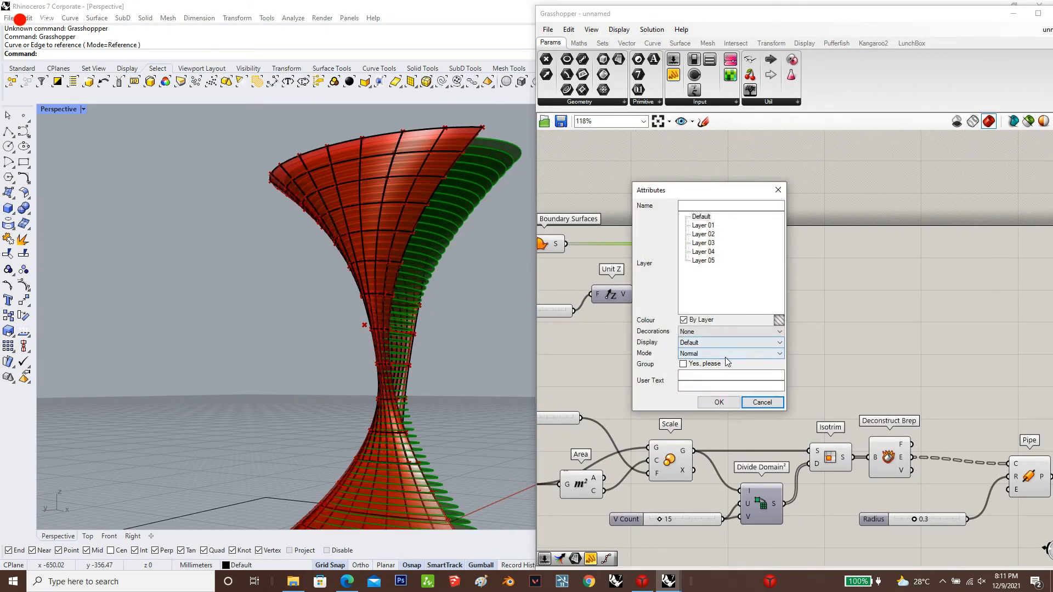
{"action": "left_click", "coordinate": [715, 399]}
Examine the Scale and Loft components against the tower preview to identify which one outputs the outer facade surface
{"action": "scroll", "coordinate": [881, 346], "scroll_direction": "down", "scroll_amount": 5}
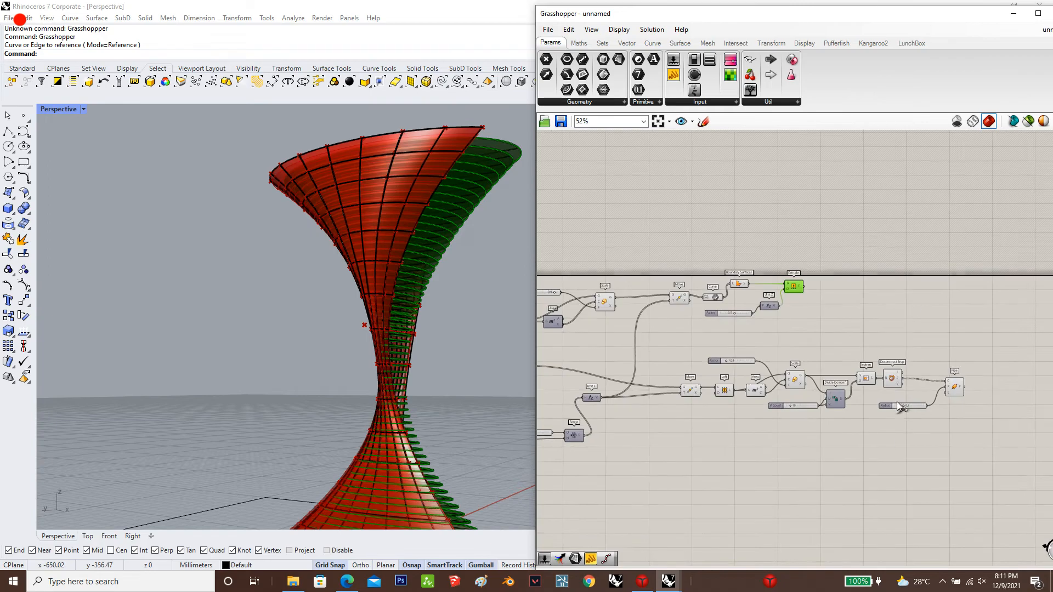
{"action": "left_click", "coordinate": [621, 380]}
{"action": "scroll", "coordinate": [620, 380], "scroll_direction": "up", "scroll_amount": 4}
{"action": "left_click", "coordinate": [616, 222]}
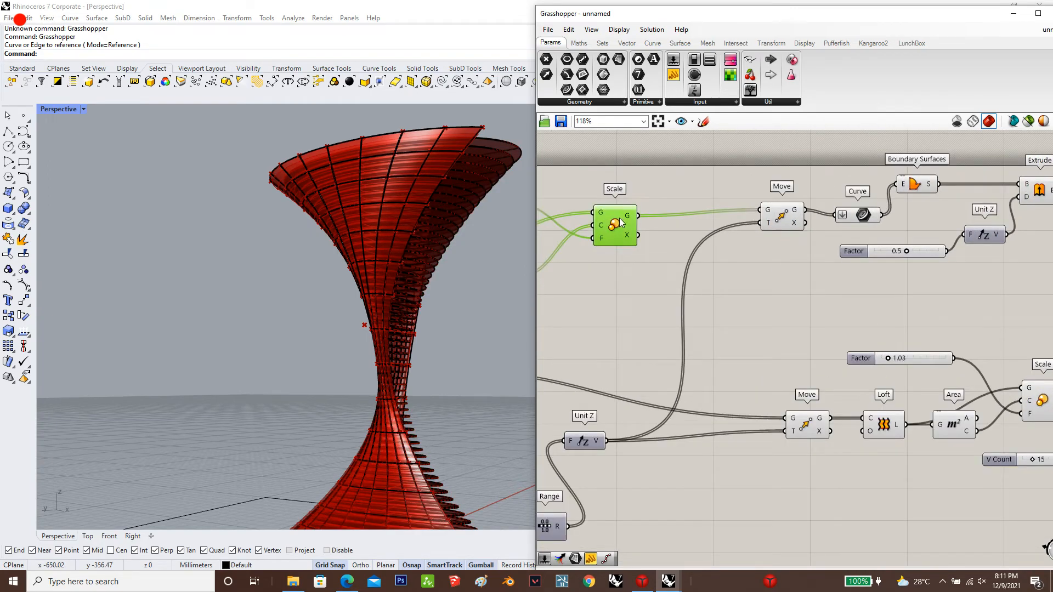
{"action": "scroll", "coordinate": [906, 252], "scroll_direction": "down", "scroll_amount": 4}
{"action": "scroll", "coordinate": [716, 359], "scroll_direction": "up", "scroll_amount": 4}
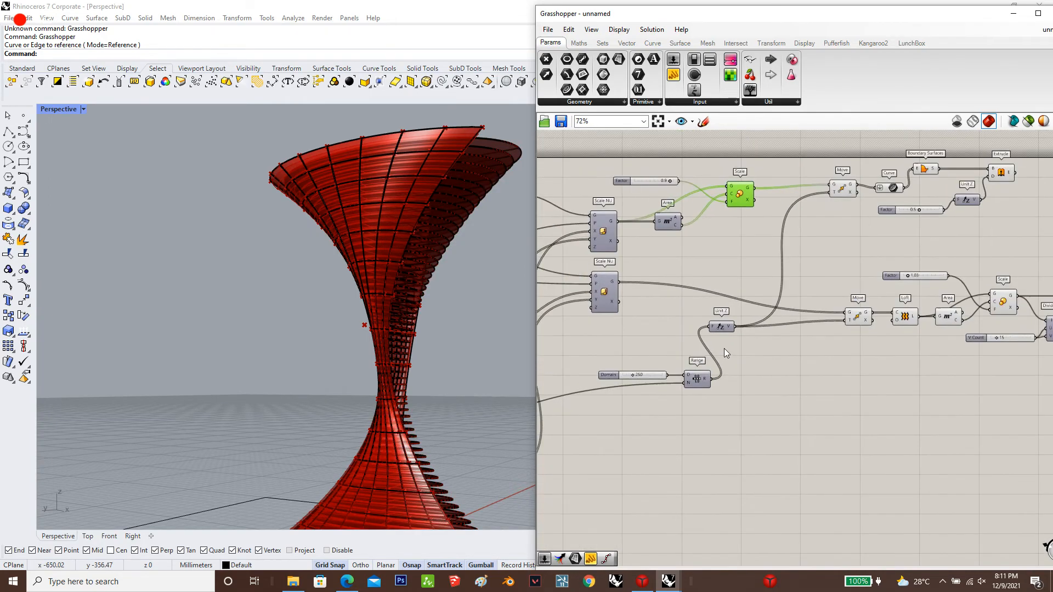
{"action": "left_click", "coordinate": [819, 331]}
{"action": "left_click", "coordinate": [878, 360]}
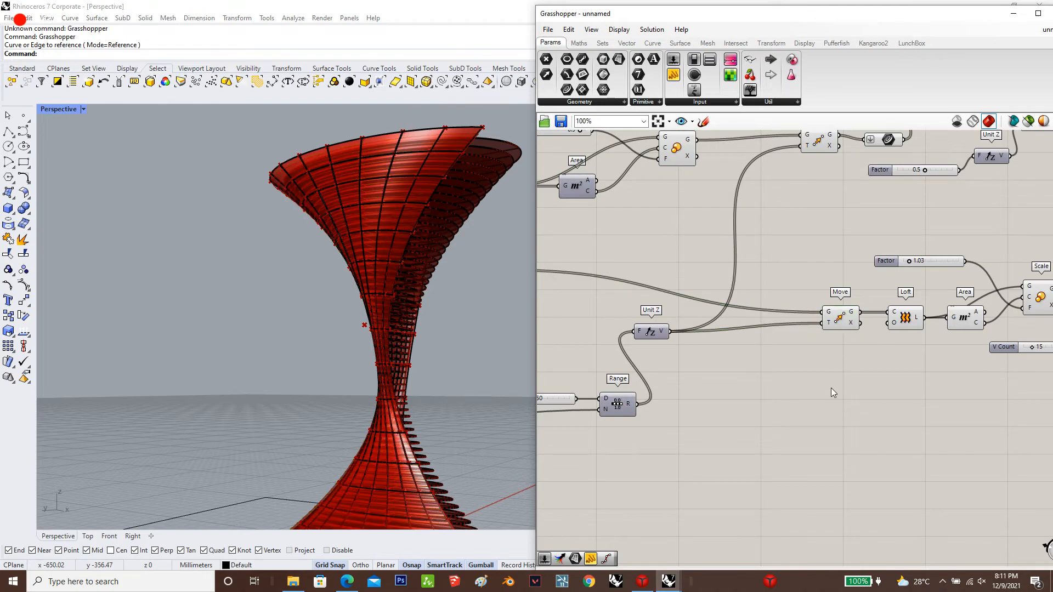
{"action": "scroll", "coordinate": [881, 329], "scroll_direction": "down", "scroll_amount": 2}
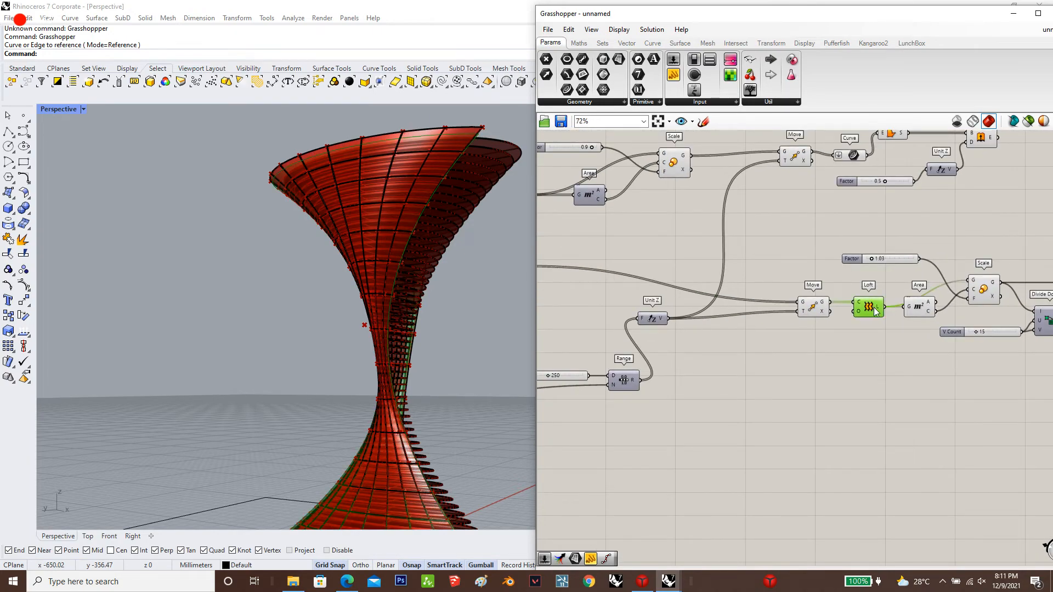
{"action": "scroll", "coordinate": [876, 312], "scroll_direction": "down", "scroll_amount": 2}
{"action": "scroll", "coordinate": [445, 373], "scroll_direction": "down", "scroll_amount": 3}
{"action": "scroll", "coordinate": [396, 378], "scroll_direction": "up", "scroll_amount": 5}
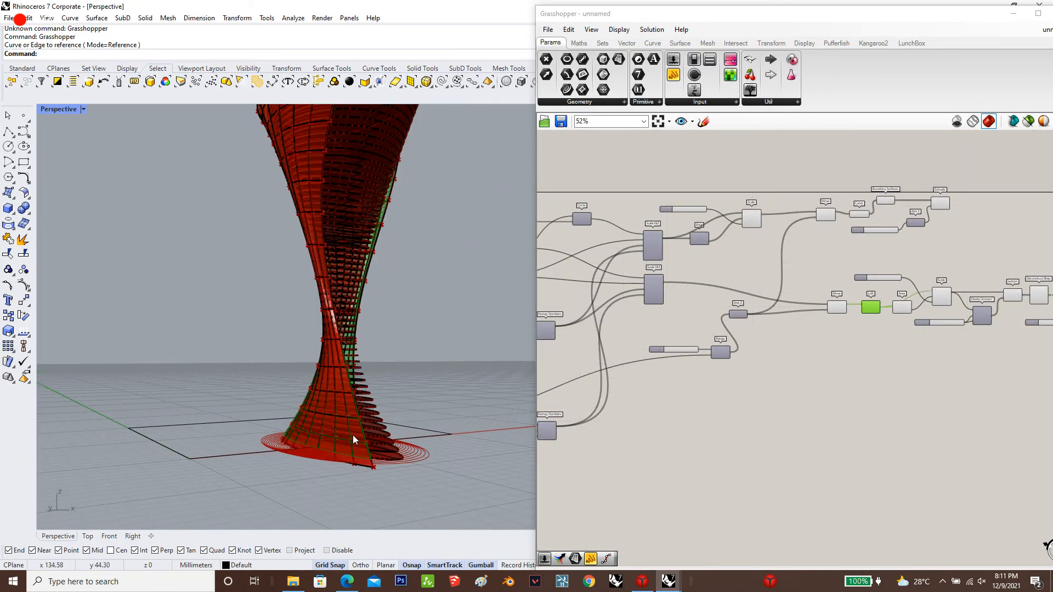
{"action": "scroll", "coordinate": [353, 436], "scroll_direction": "up", "scroll_amount": 5}
{"action": "scroll", "coordinate": [888, 302], "scroll_direction": "up", "scroll_amount": 7}
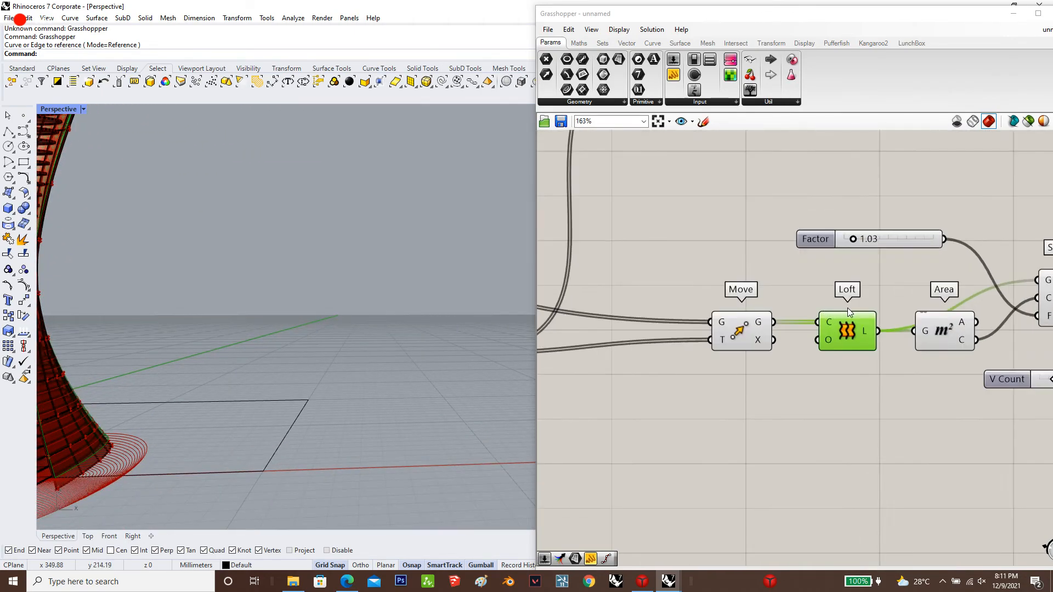
Bake the facade surface from the Scale component with the 1.03 factor onto the Default layer
{"action": "right_click_drag", "start_coordinate": [867, 327], "coordinate": [716, 341]}
{"action": "left_click", "coordinate": [910, 306]}
{"action": "right_click", "coordinate": [911, 306]}
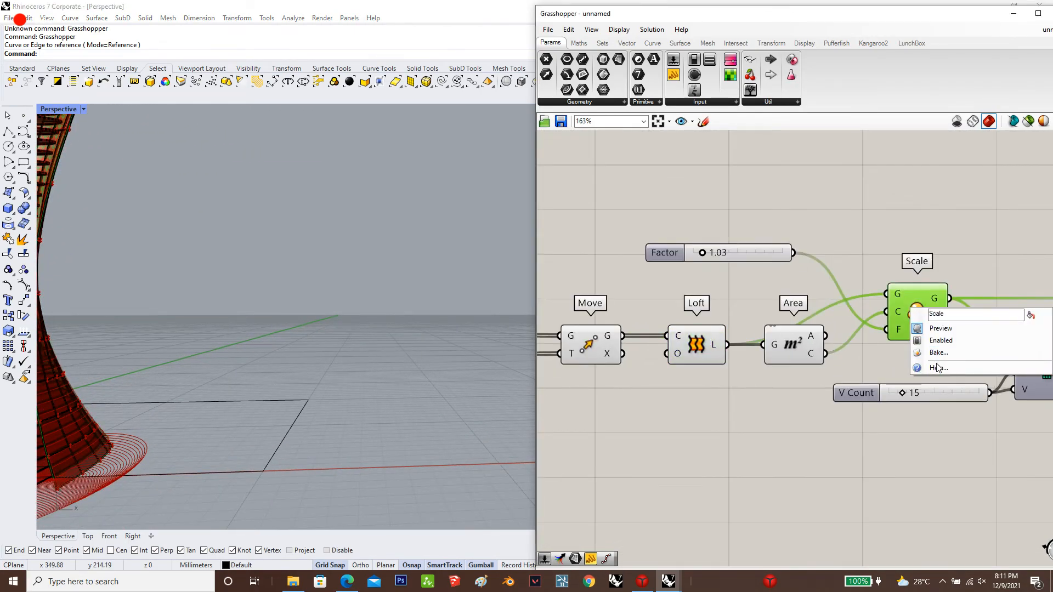
{"action": "left_click", "coordinate": [939, 364]}
{"action": "left_click", "coordinate": [1035, 241]}
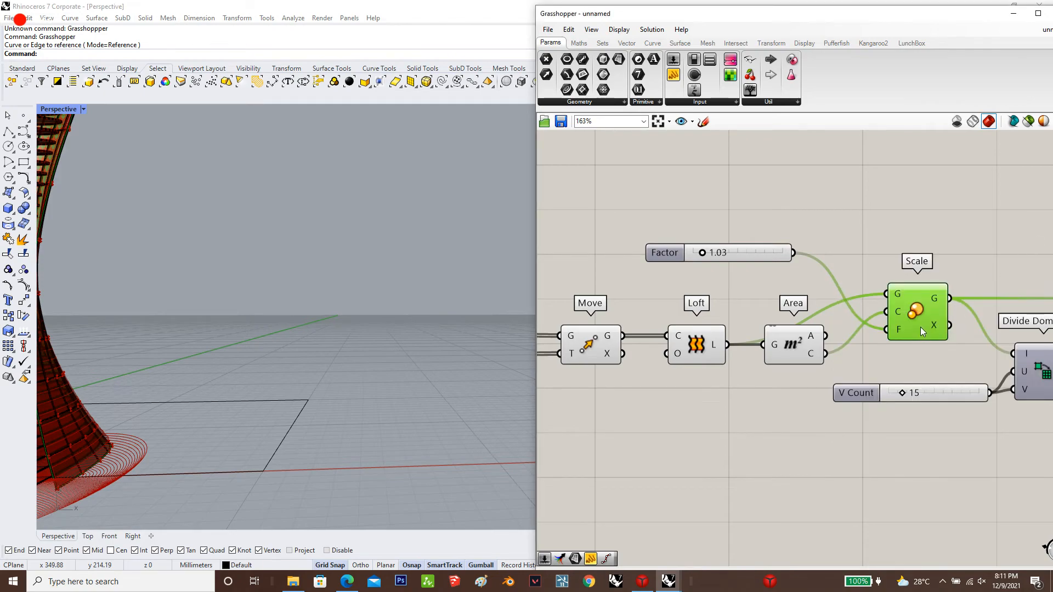
{"action": "right_click", "coordinate": [919, 326]}
{"action": "left_click", "coordinate": [947, 370]}
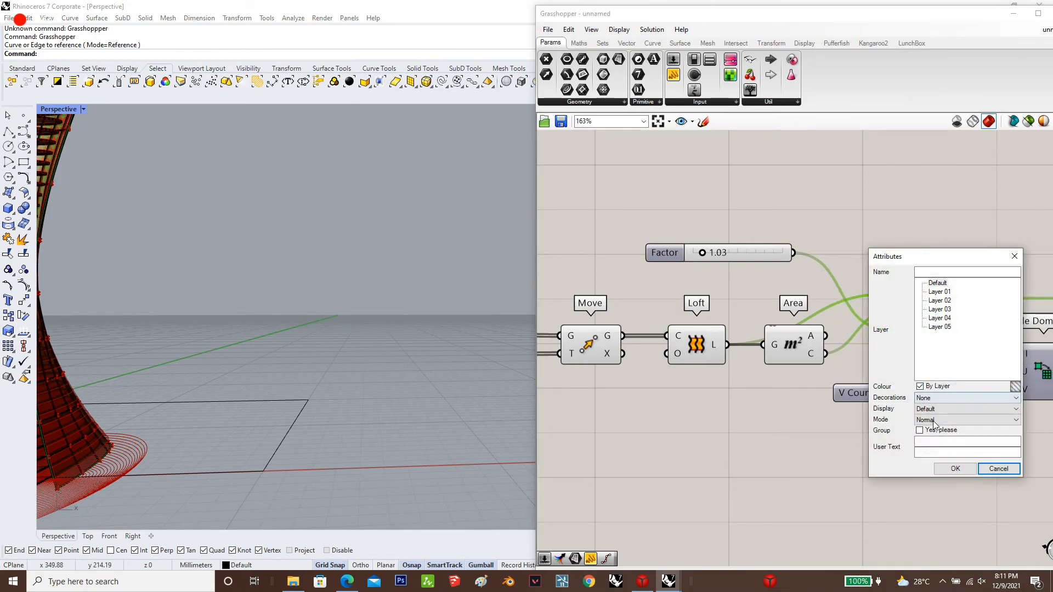
{"action": "left_click", "coordinate": [955, 470]}
{"action": "left_click", "coordinate": [887, 178]}
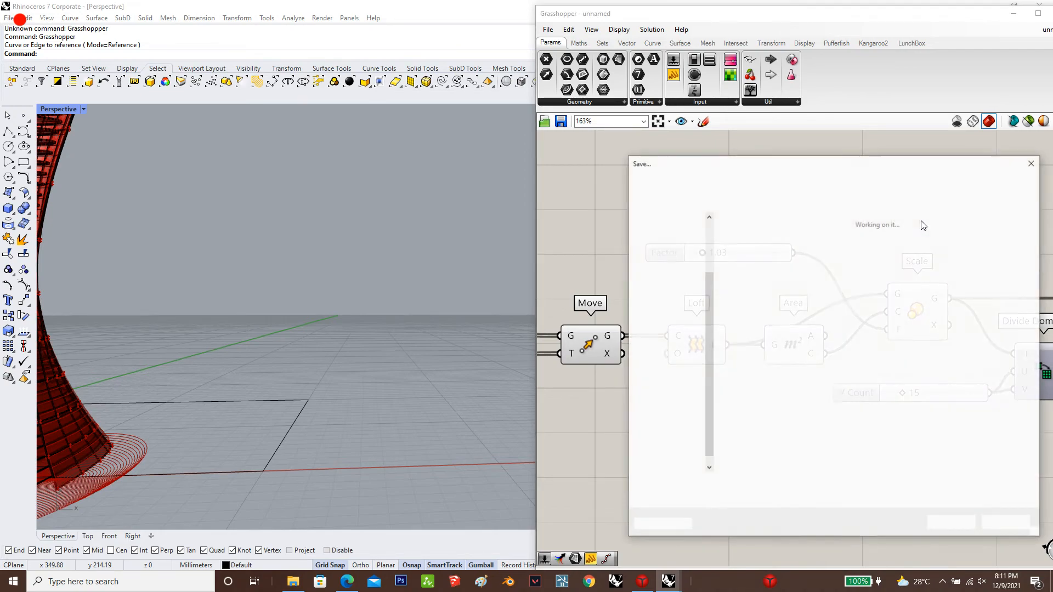
Set the Grasshopper preview to wireframe and minimize its window to return to the Rhino viewport
{"action": "left_click", "coordinate": [976, 121]}
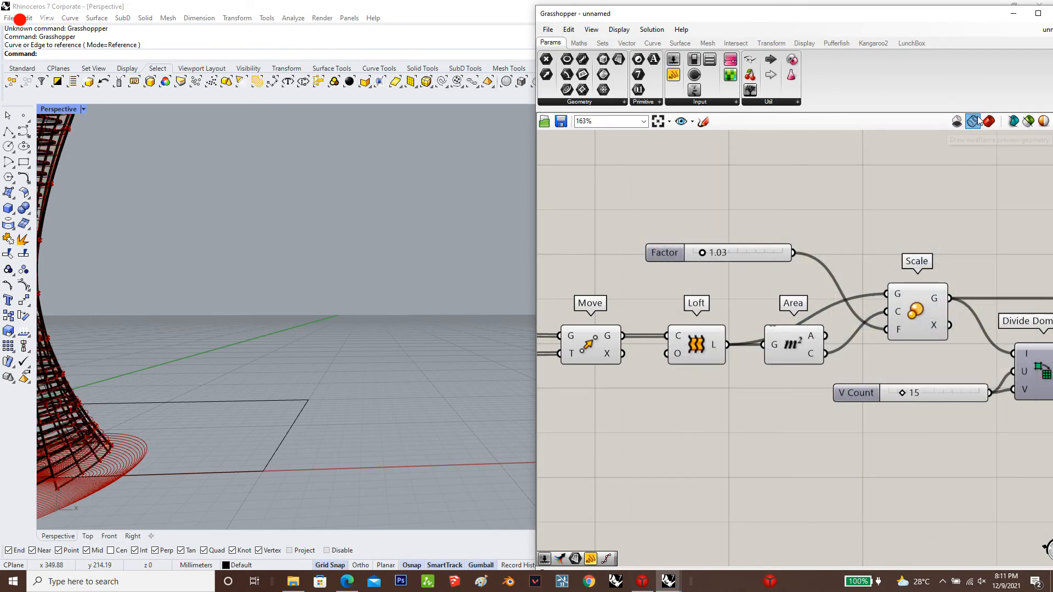
{"action": "left_click", "coordinate": [1014, 13]}
{"action": "scroll", "coordinate": [576, 351], "scroll_direction": "down", "scroll_amount": 3}
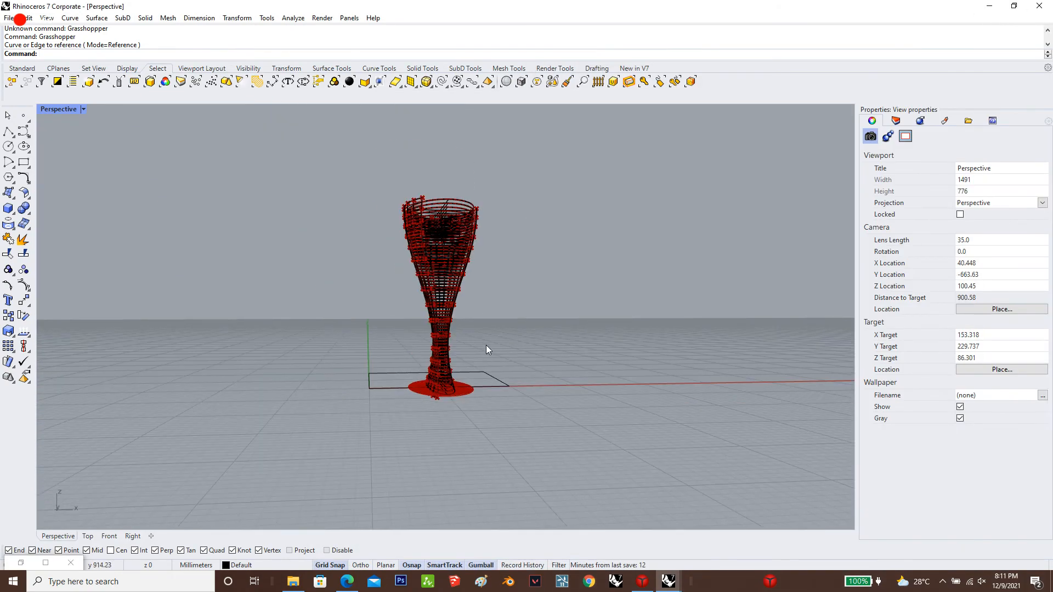
Set the Perspective viewport's display mode to Shaded and view the baked tower
{"action": "left_click", "coordinate": [83, 109]}
{"action": "left_click", "coordinate": [77, 162]}
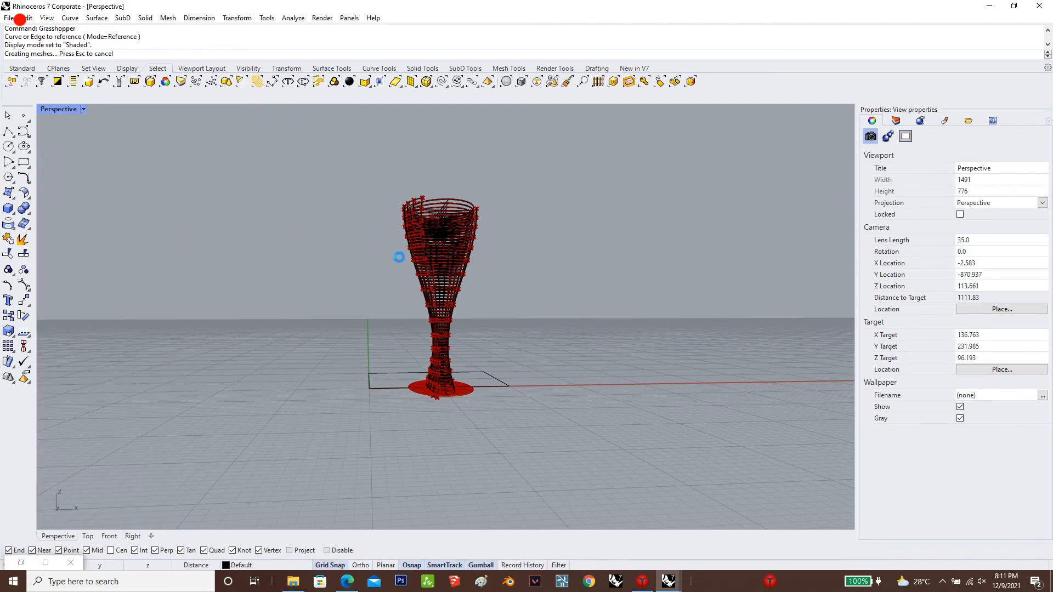
{"action": "mouse_move", "coordinate": [415, 263]}
{"action": "right_mouse_down"}
{"action": "mouse_move", "coordinate": [493, 266]}
{"action": "mouse_move", "coordinate": [430, 274]}
{"action": "right_mouse_up"}
{"action": "scroll", "coordinate": [477, 296], "scroll_direction": "down", "scroll_amount": 4}
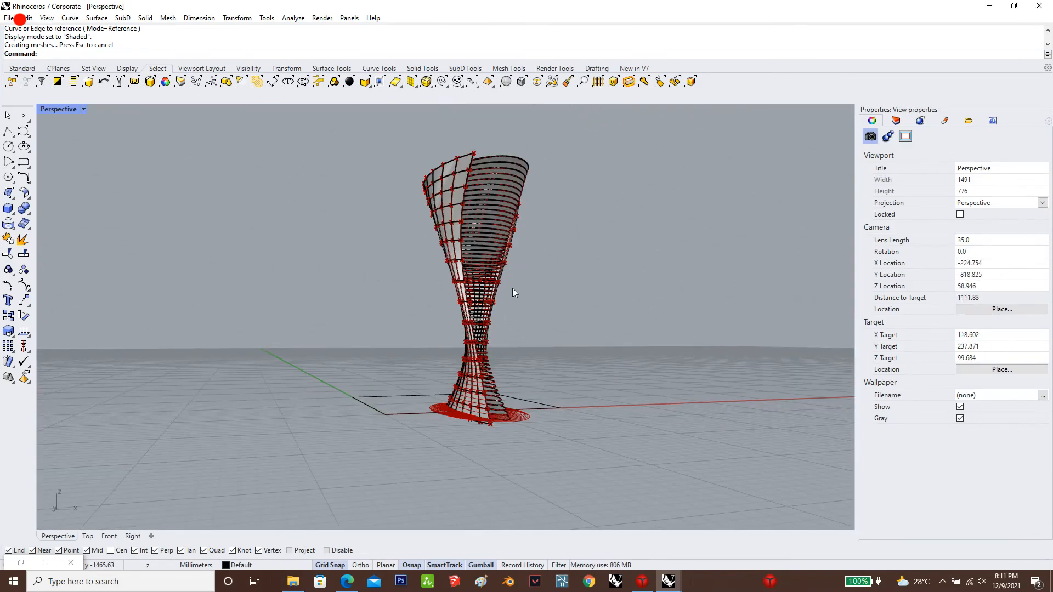
Create a large corner-to-corner plane surface on the ground that surrounds the tower's base
{"action": "left_click", "coordinate": [15, 200]}
{"action": "left_click", "coordinate": [45, 213]}
{"action": "scroll", "coordinate": [489, 286], "scroll_direction": "down", "scroll_amount": 4}
{"action": "right_click_drag", "start_coordinate": [491, 285], "coordinate": [498, 330]}
{"action": "scroll", "coordinate": [328, 309], "scroll_direction": "down", "scroll_amount": 2}
{"action": "left_click", "coordinate": [299, 289]}
{"action": "left_click", "coordinate": [685, 421]}
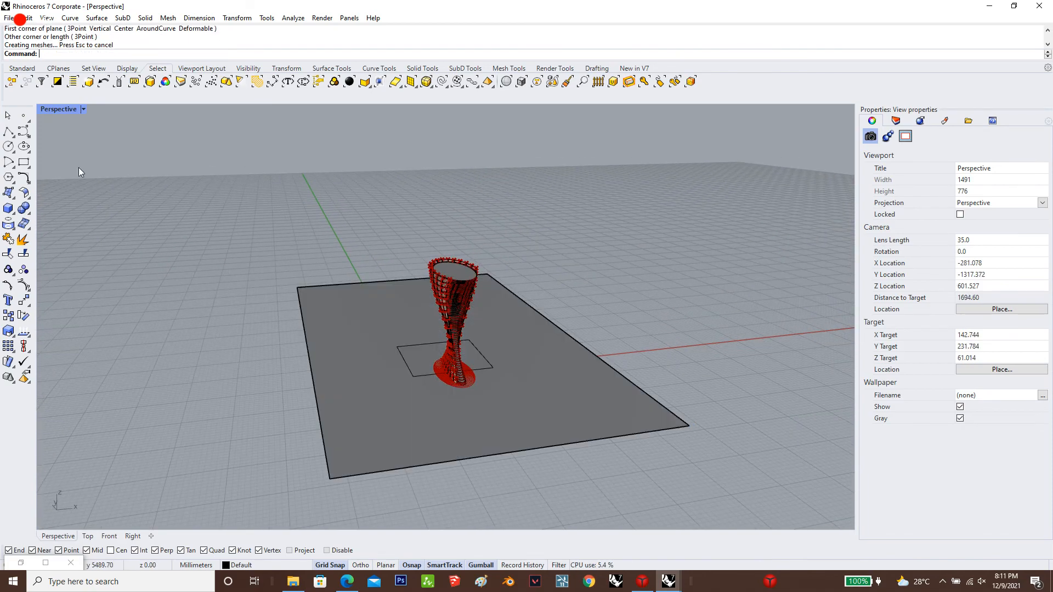
Set the Perspective viewport's display mode to Rendered and inspect the tower on its ground plane from several angles
{"action": "left_click", "coordinate": [86, 109]}
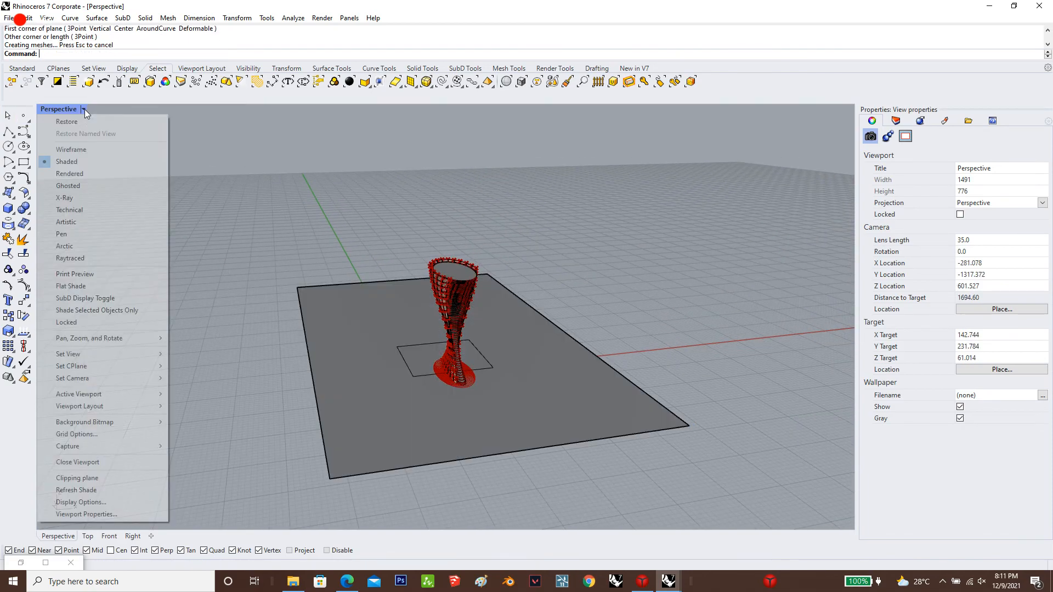
{"action": "left_click", "coordinate": [86, 166]}
{"action": "right_click_drag", "start_coordinate": [533, 303], "coordinate": [533, 300]}
{"action": "scroll", "coordinate": [472, 299], "scroll_direction": "up", "scroll_amount": 12}
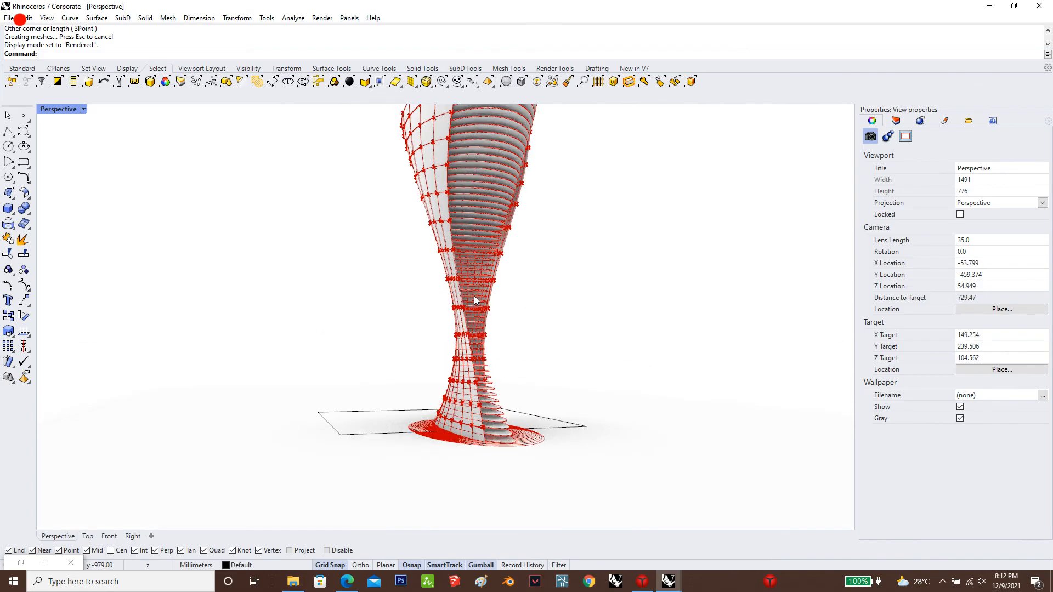
{"action": "right_click_drag", "start_coordinate": [483, 357], "coordinate": [2, 336]}
{"action": "right_click_drag", "start_coordinate": [546, 387], "coordinate": [343, 357]}
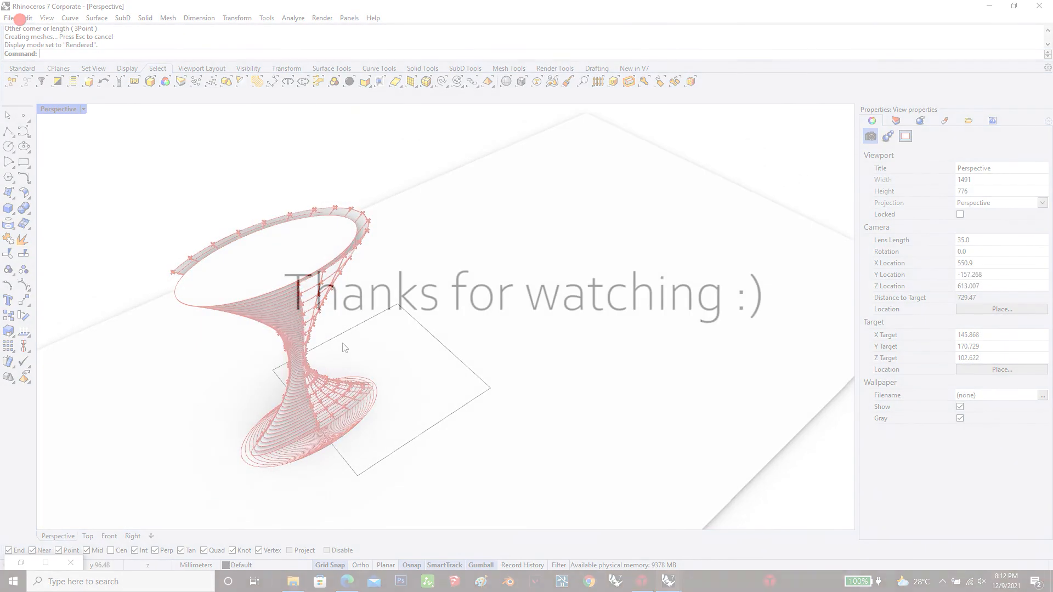